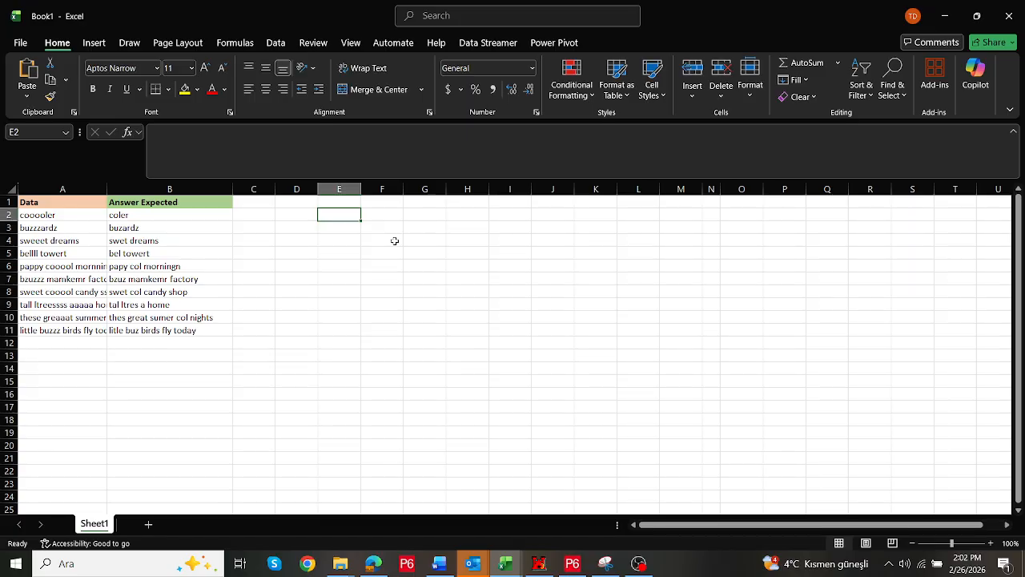
Switch to the browser and view the Excel Challenge 822 post's sample image, then close it
{"action": "left_click", "coordinate": [390, 567]}
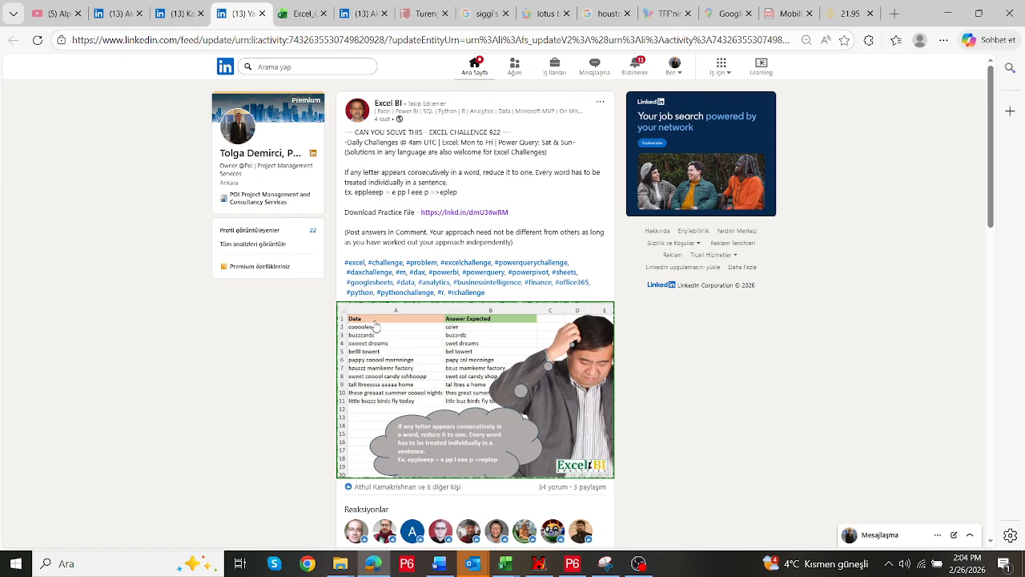
{"action": "left_click", "coordinate": [375, 325]}
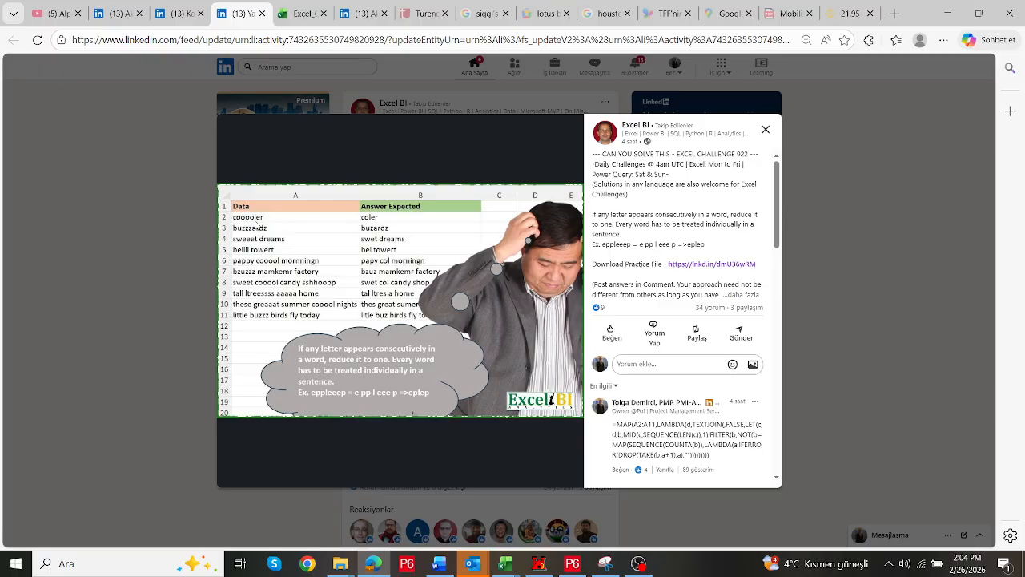
{"action": "left_click", "coordinate": [766, 129]}
Return to Book1 and enter =MID(A2,SEQUENCE(LEN(a)),1) in D2 to split the text into single characters
{"action": "mouse_move", "coordinate": [503, 567]}
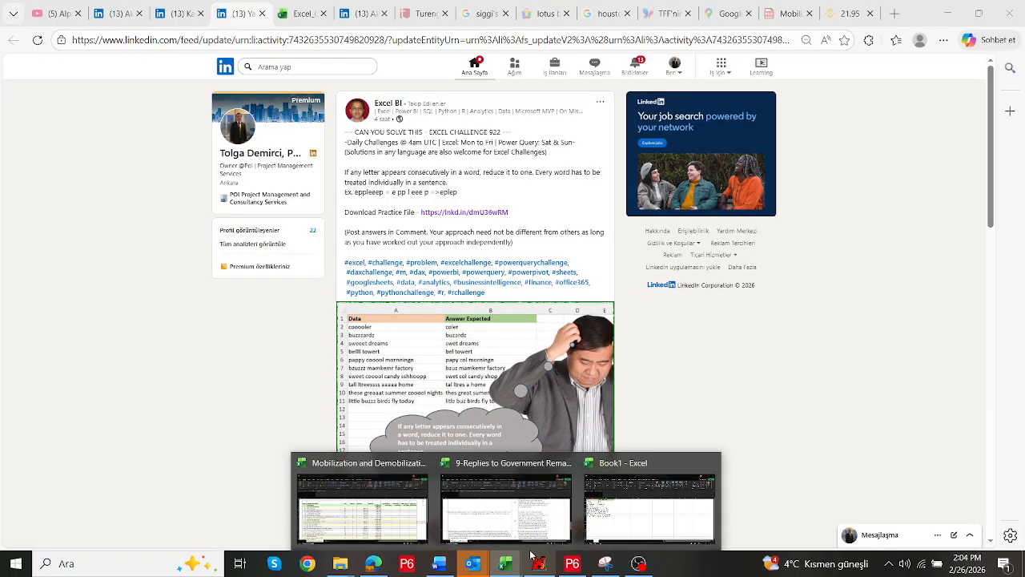
{"action": "left_click", "coordinate": [628, 517]}
{"action": "left_click", "coordinate": [301, 213]}
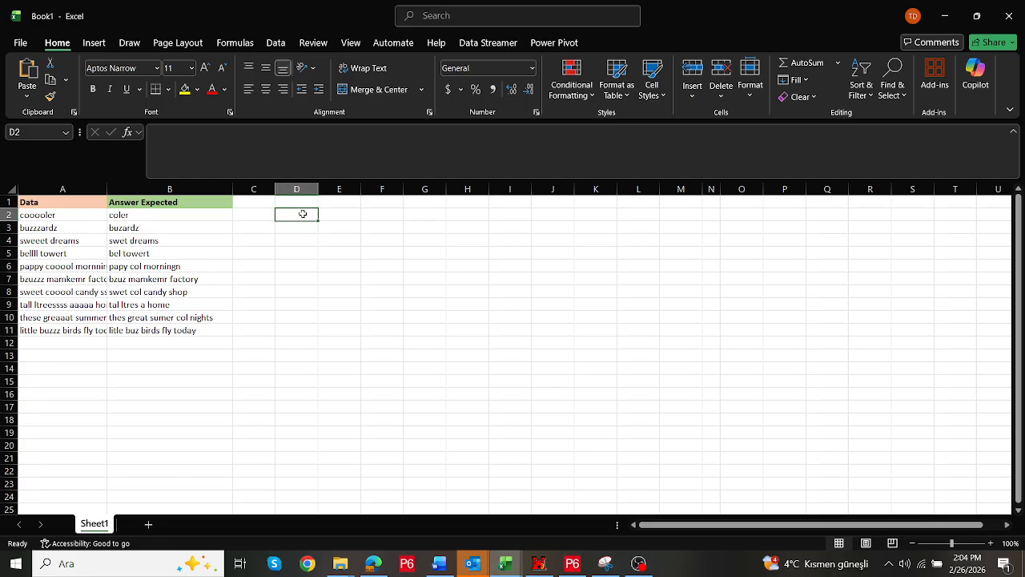
{"action": "type", "text": "="}
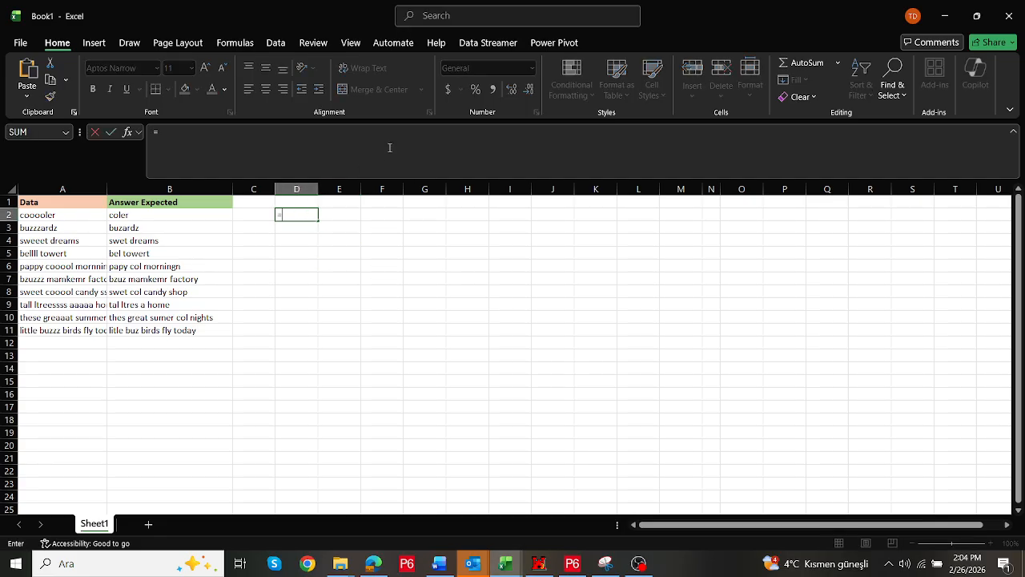
{"action": "type", "text": "mid"}
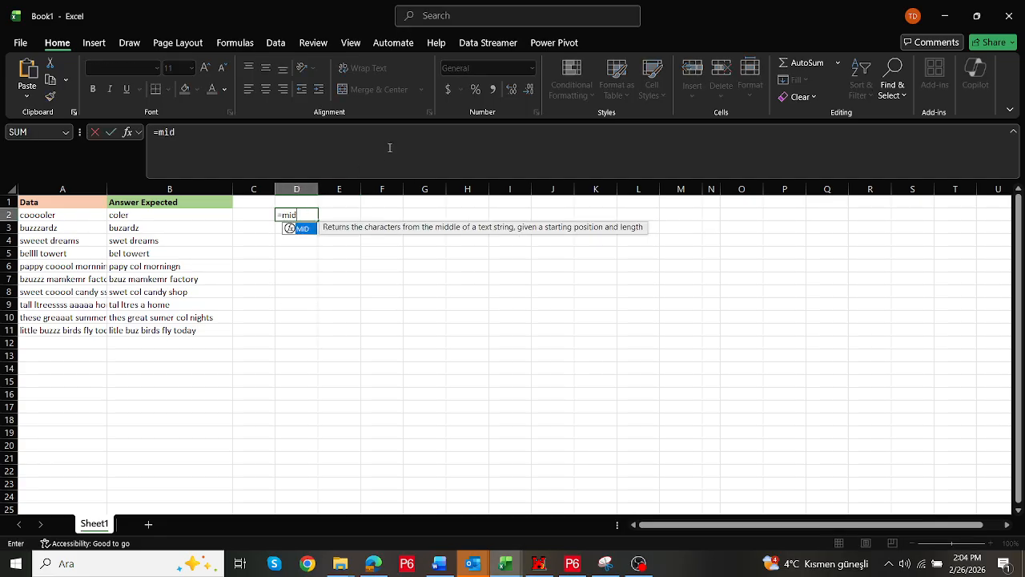
{"action": "double_click", "coordinate": [303, 229]}
{"action": "left_click", "coordinate": [68, 214]}
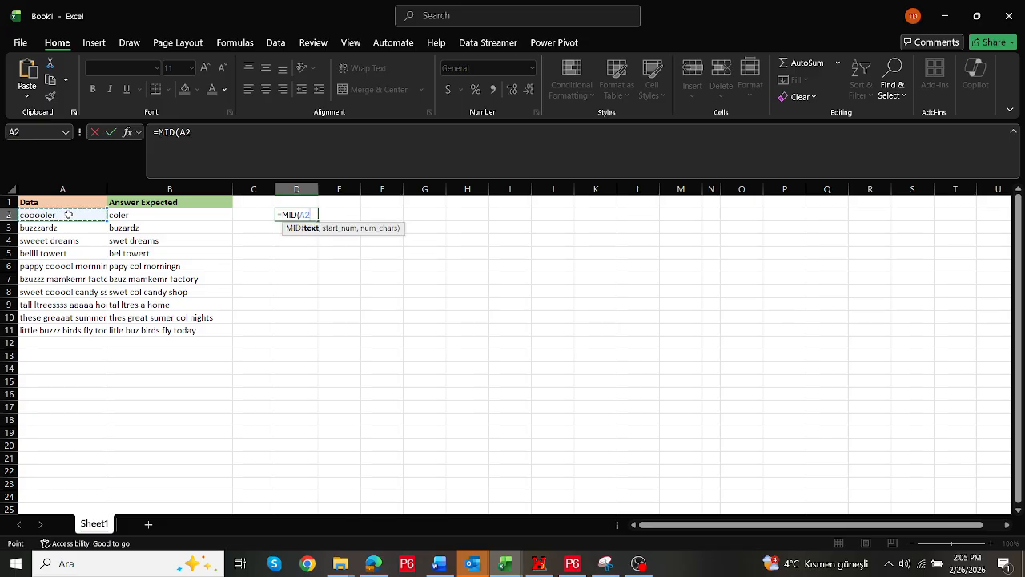
{"action": "type", "text": ","}
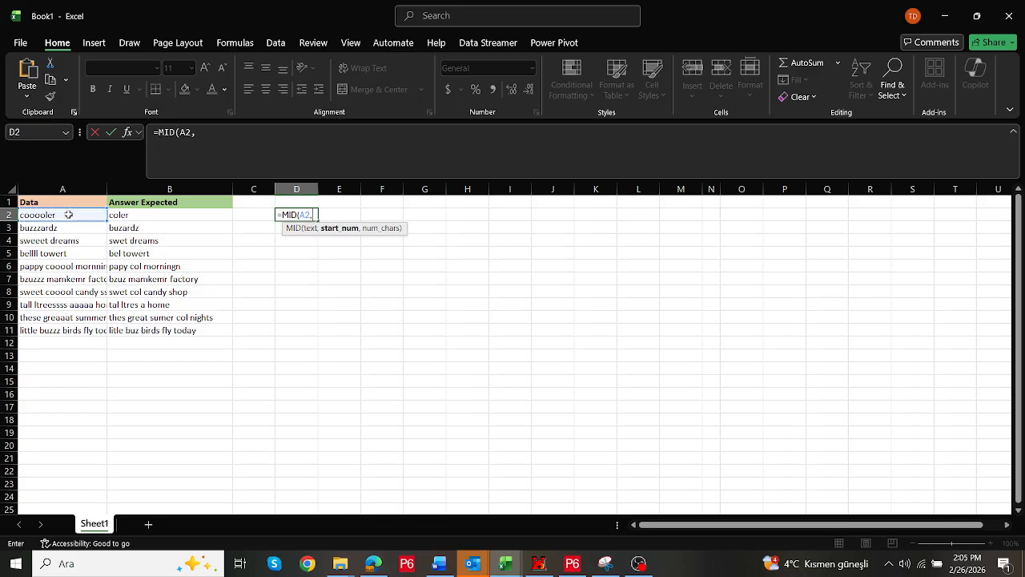
{"action": "type", "text": "se"}
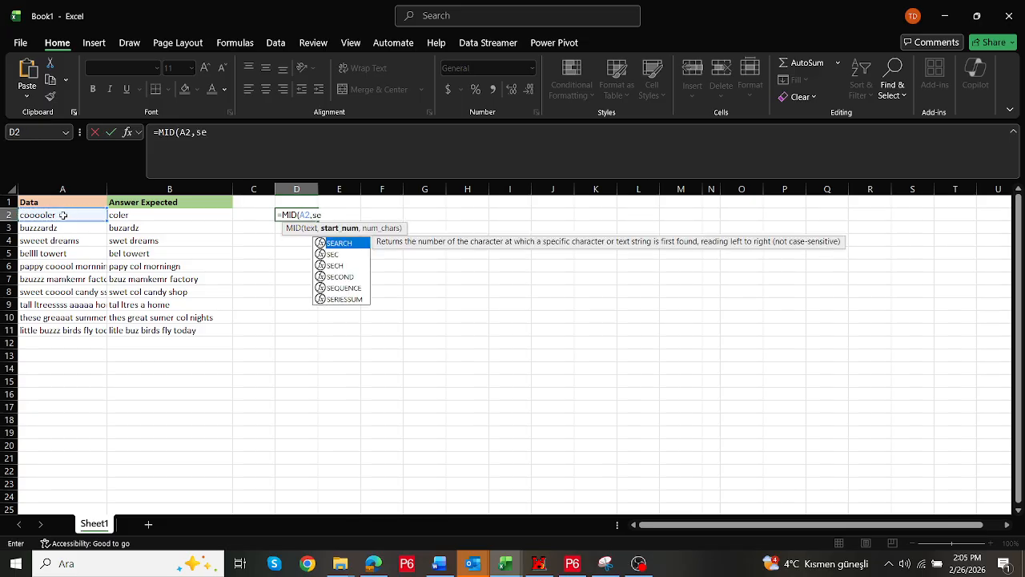
{"action": "double_click", "coordinate": [340, 286]}
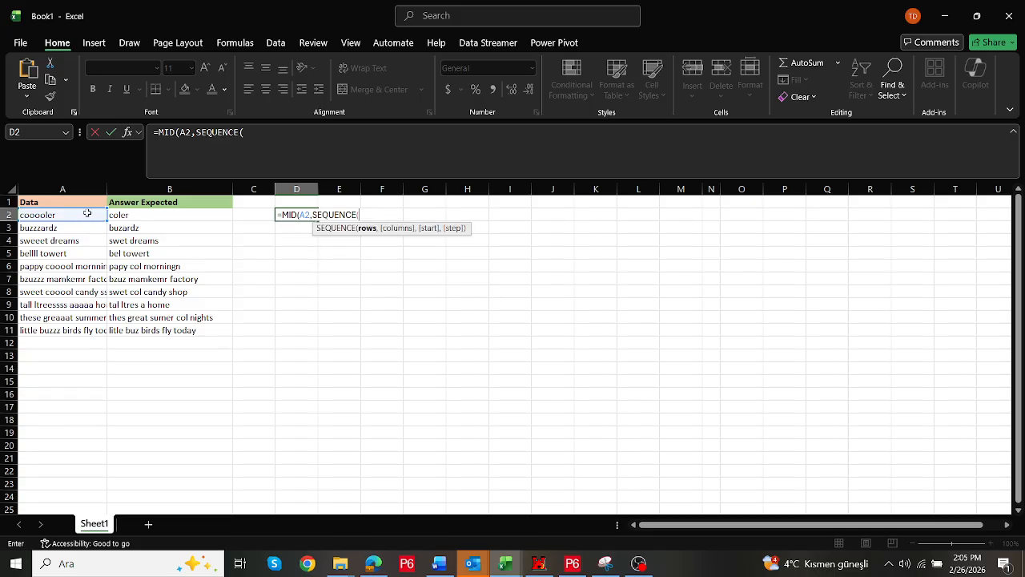
{"action": "type", "text": "len(a"}
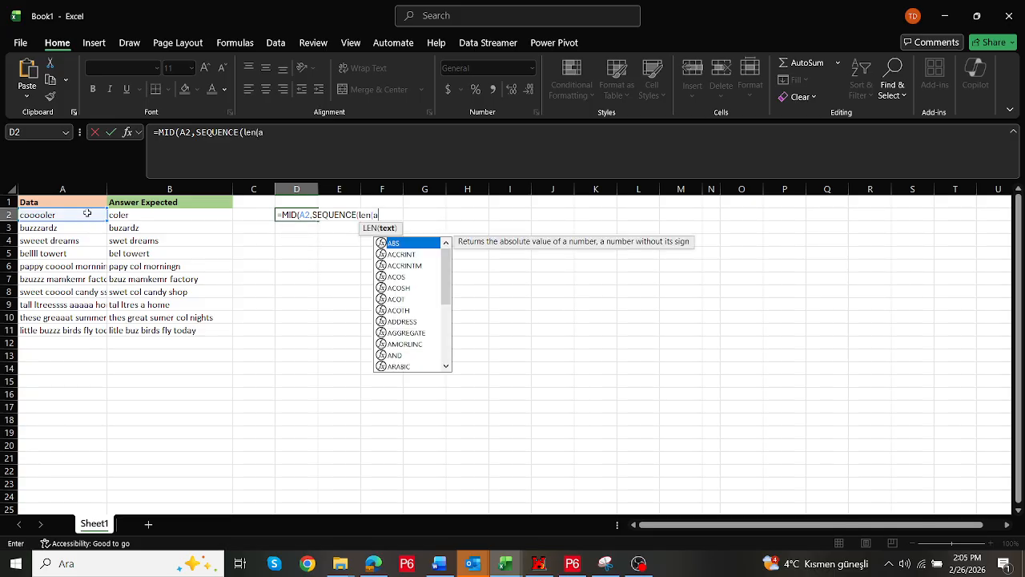
{"action": "type", "text": ")),\""}
{"action": "type", "text": "1)"}
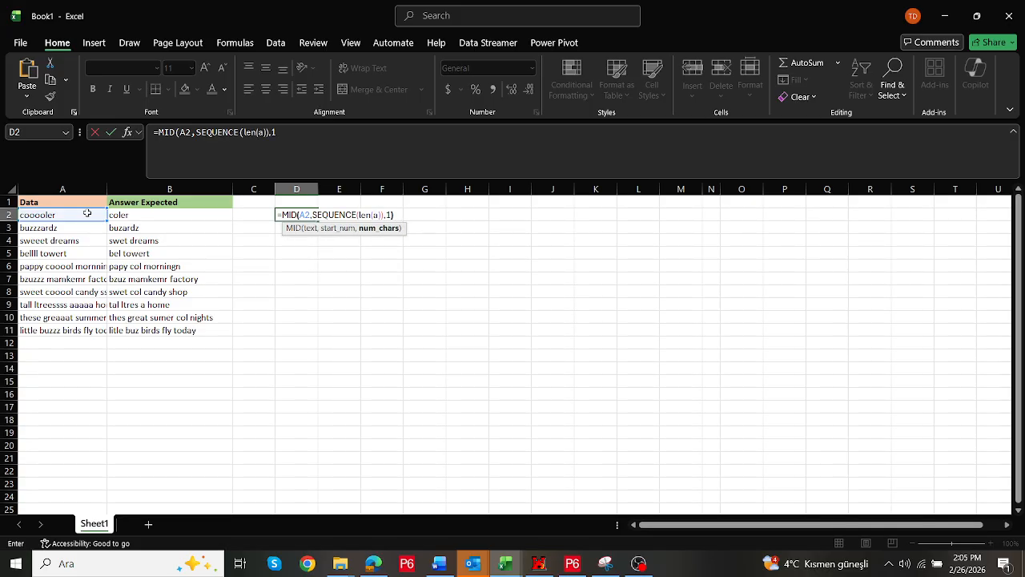
{"action": "key", "text": "Return"}
{"action": "key", "text": "Up"}
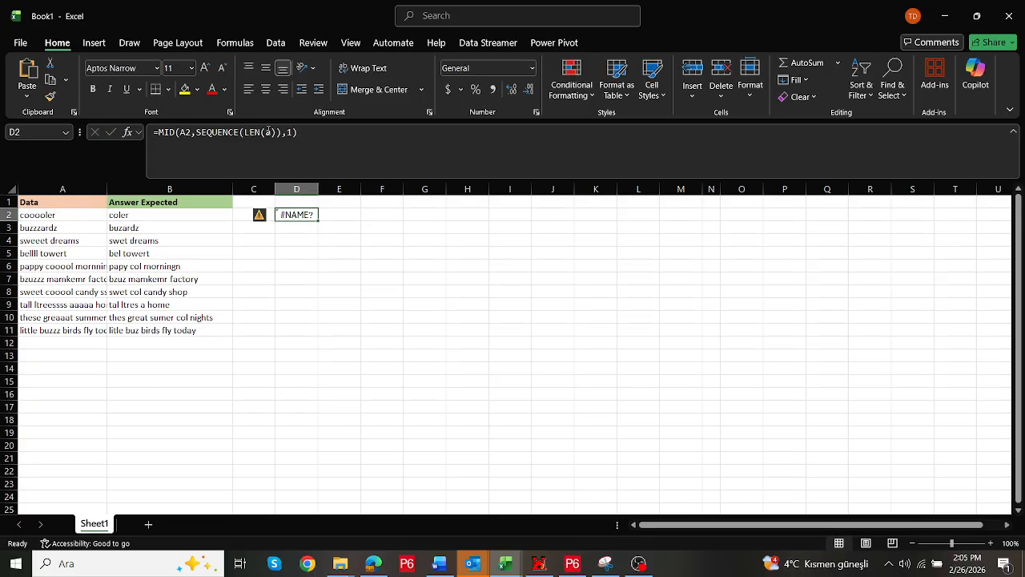
Correct the LEN argument in D2's formula so it reads LEN(A2)
{"action": "left_click", "coordinate": [269, 132]}
{"action": "type", "text": "2"}
{"action": "key", "text": "Return"}
{"action": "key", "text": "Up"}
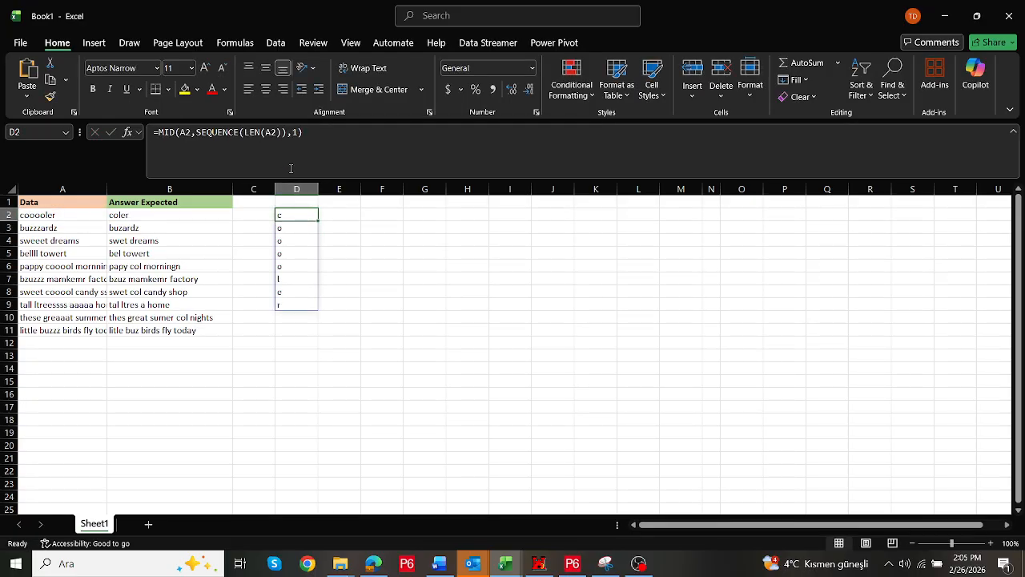
Change D2's formula to split A3 instead of A2 by moving the cell reference
{"action": "left_click_drag", "start_coordinate": [293, 214], "coordinate": [296, 304]}
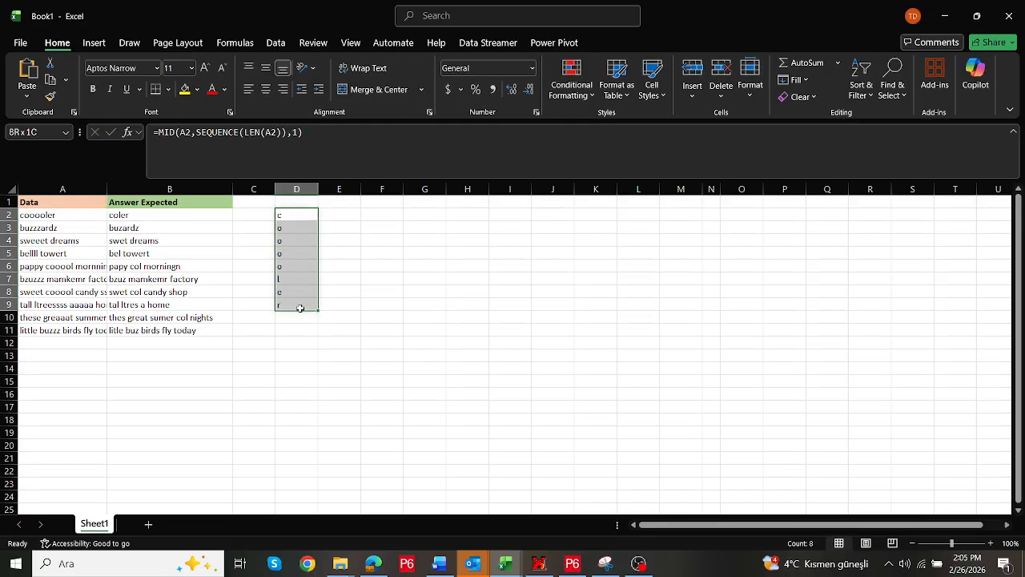
{"action": "double_click", "coordinate": [294, 214]}
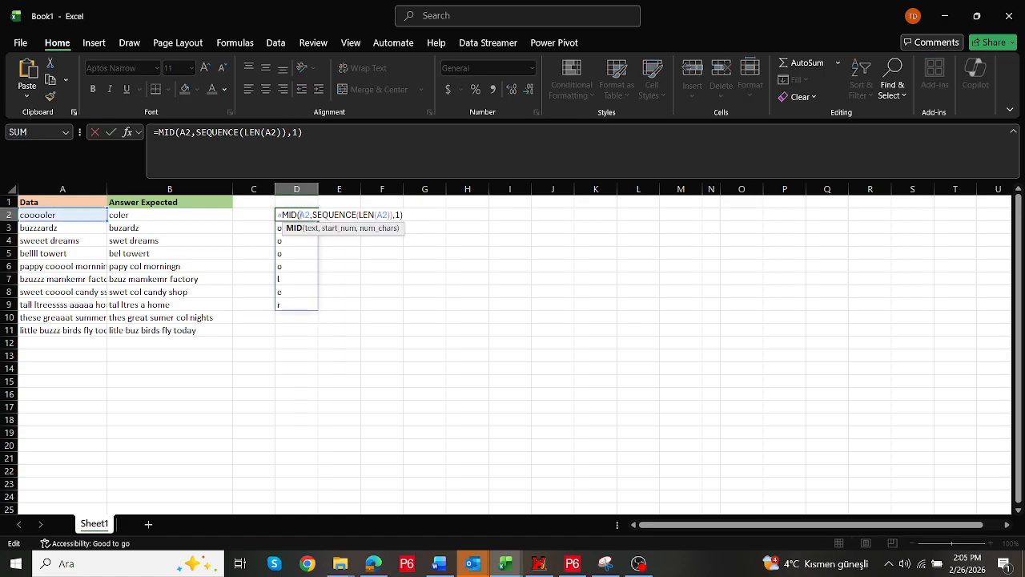
{"action": "left_click_drag", "start_coordinate": [93, 221], "coordinate": [96, 222]}
{"action": "key", "text": "ctrl+Return"}
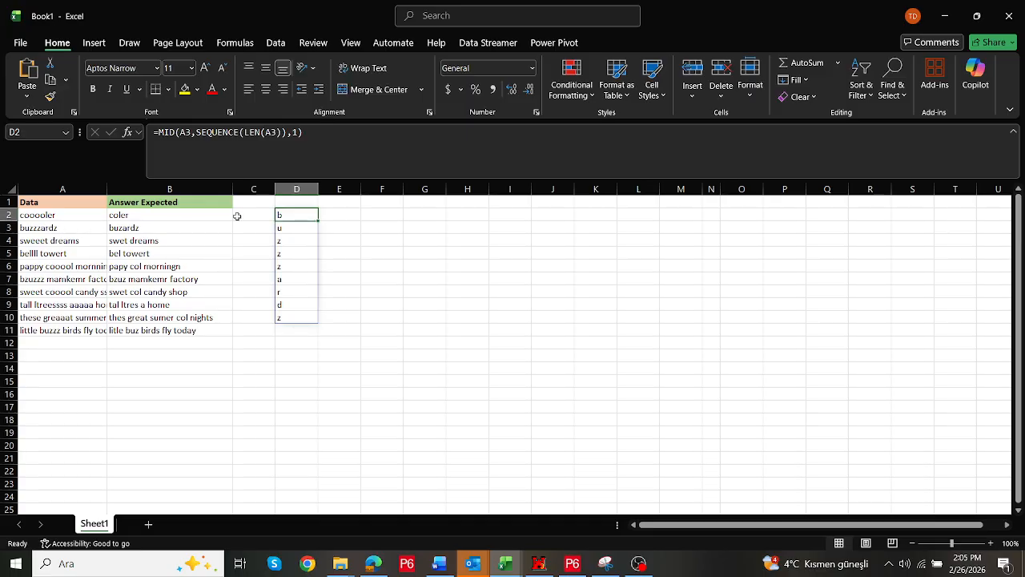
Type the following letters u, z, z, z, a, r, d, z into E2:E9 beside the split characters
{"action": "double_click", "coordinate": [299, 216]}
{"action": "key", "text": "Escape"}
{"action": "left_click", "coordinate": [339, 215]}
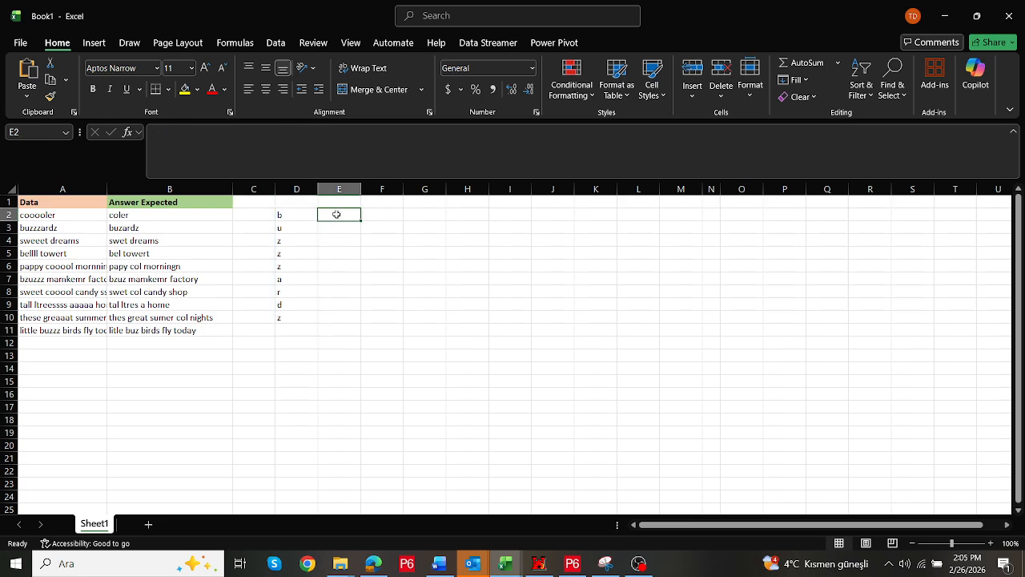
{"action": "left_click", "coordinate": [299, 217]}
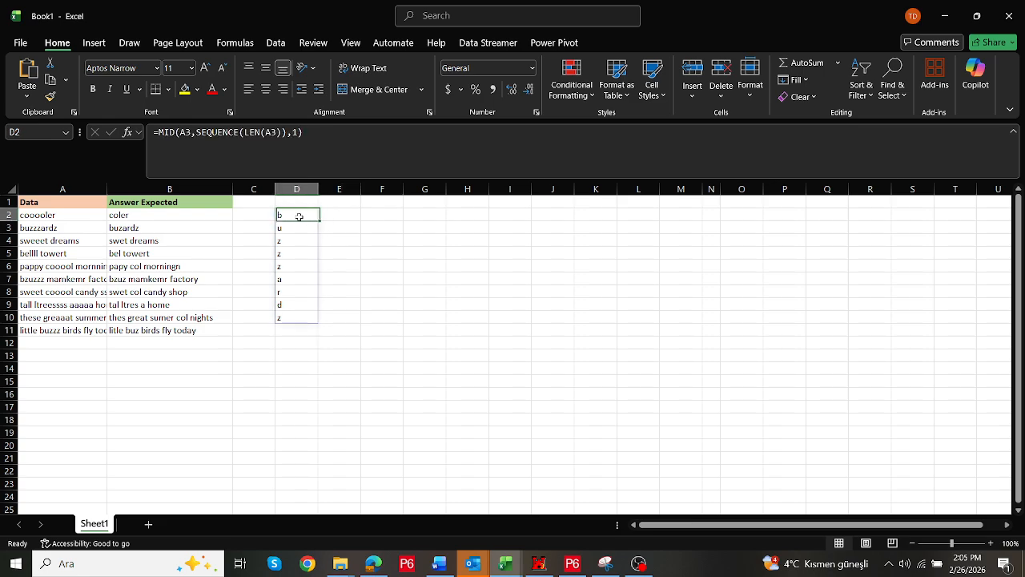
{"action": "left_click", "coordinate": [338, 215]}
{"action": "type", "text": "u"}
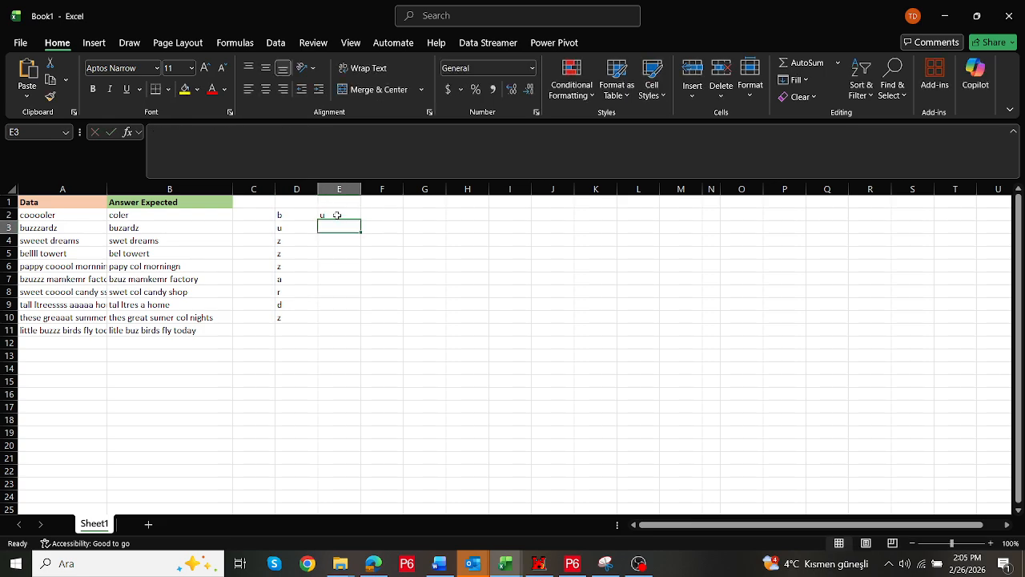
{"action": "key", "text": "Return"}
{"action": "type", "text": "z"}
{"action": "key", "text": "Return"}
{"action": "type", "text": "z"}
{"action": "key", "text": "Return"}
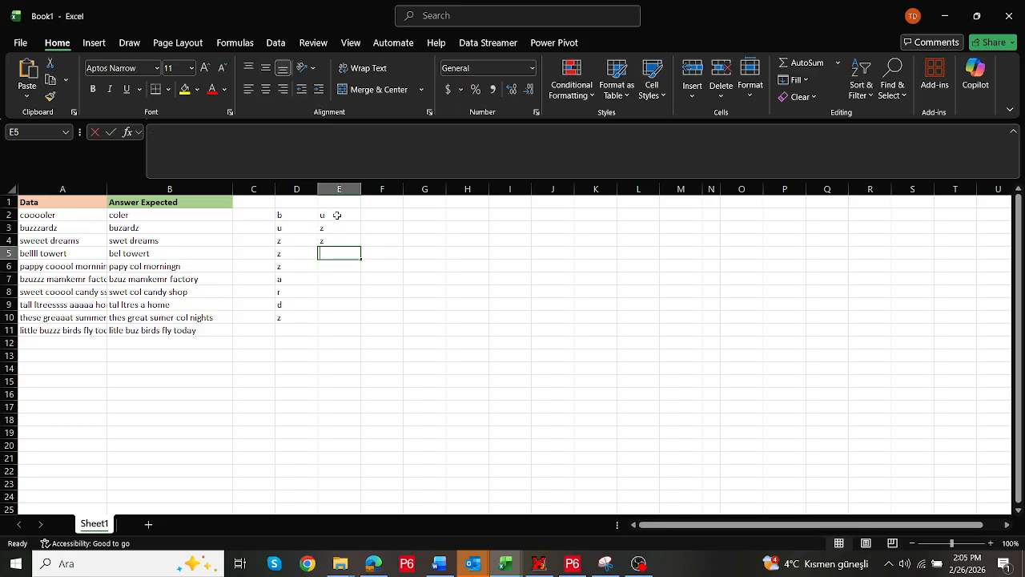
{"action": "type", "text": "z"}
{"action": "key", "text": "Return"}
{"action": "type", "text": "z"}
{"action": "key", "text": "BackSpace"}
{"action": "type", "text": "a"}
{"action": "key", "text": "Return"}
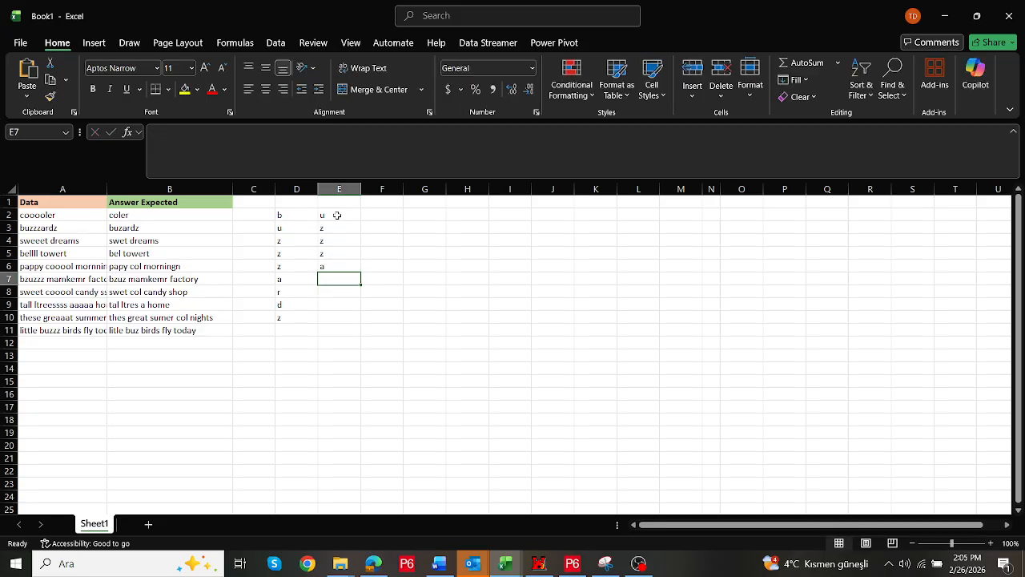
{"action": "type", "text": "r"}
{"action": "key", "text": "Return"}
{"action": "type", "text": "d"}
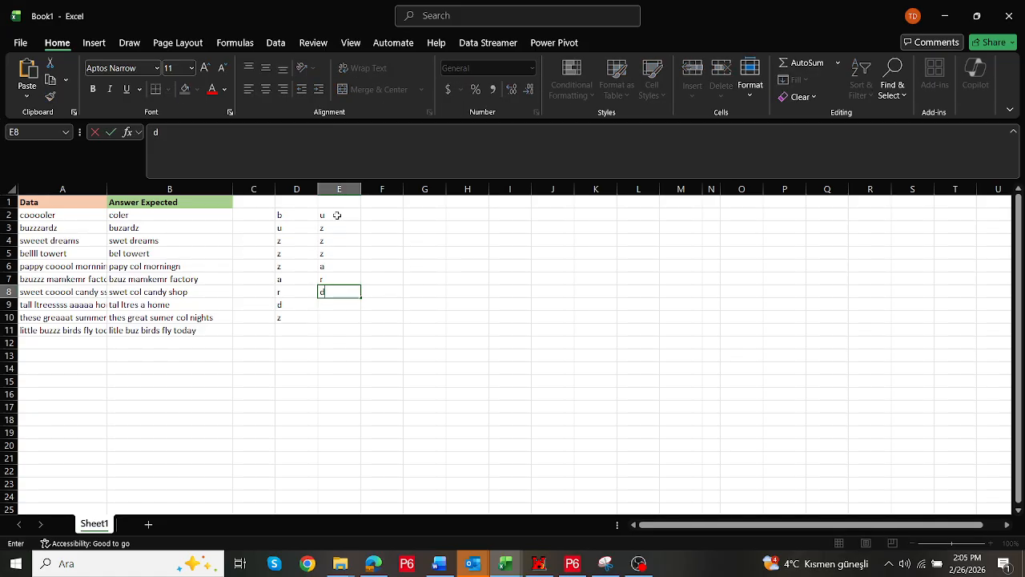
{"action": "key", "text": "Return"}
{"action": "type", "text": "z"}
{"action": "key", "text": "Return"}
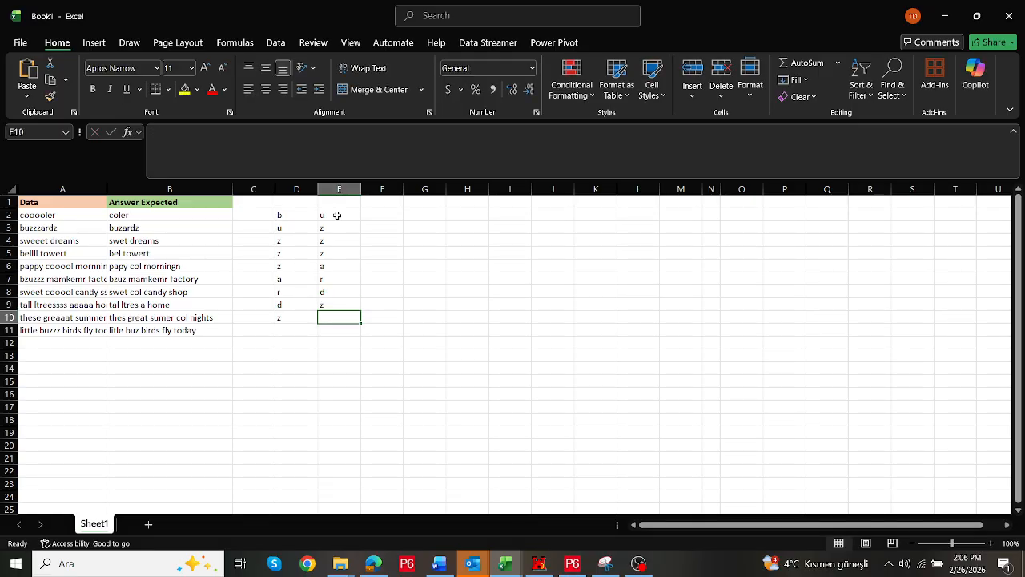
Examine the typed letters in column E against the split characters in column D
{"action": "left_click_drag", "start_coordinate": [337, 215], "coordinate": [347, 304]}
{"action": "left_click_drag", "start_coordinate": [346, 312], "coordinate": [346, 318]}
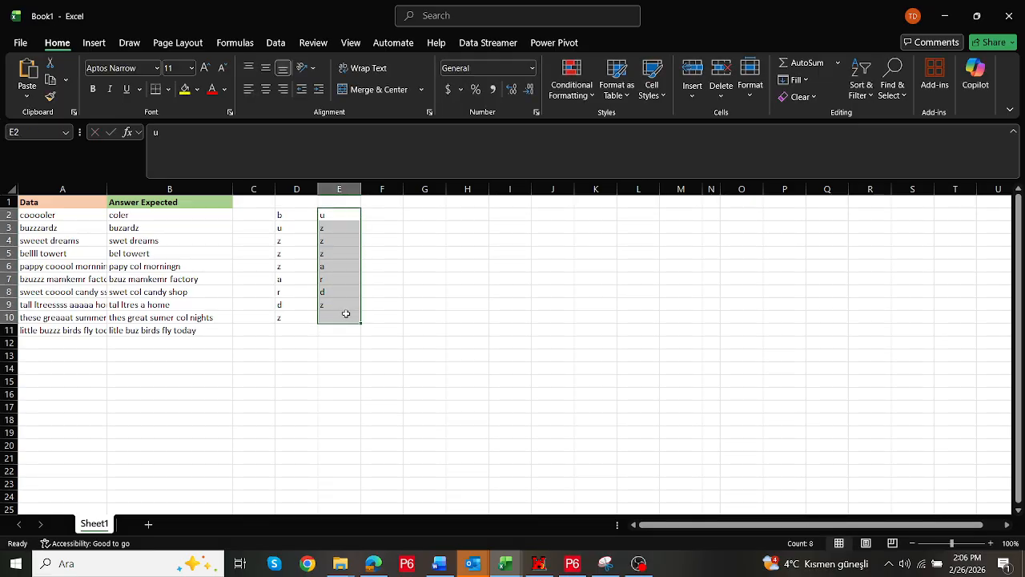
{"action": "left_click", "coordinate": [302, 217]}
{"action": "left_click", "coordinate": [336, 215]}
{"action": "left_click", "coordinate": [326, 242]}
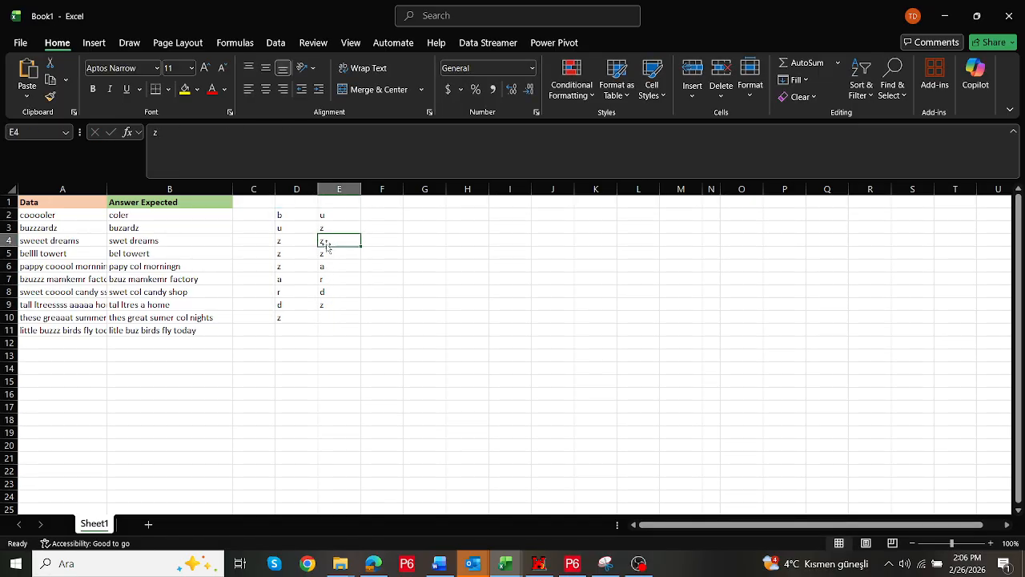
{"action": "left_click", "coordinate": [328, 265]}
{"action": "left_click", "coordinate": [341, 215]}
{"action": "left_click", "coordinate": [298, 215]}
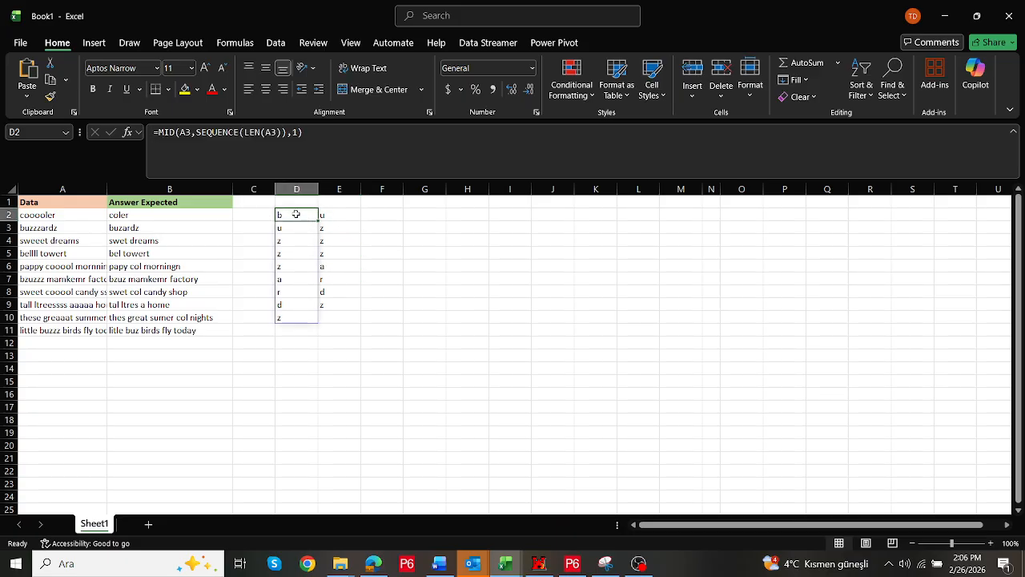
Enter =TAKE(D2#,2) in F2 to return the first two split characters
{"action": "left_click", "coordinate": [384, 213]}
{"action": "type", "text": "=take"}
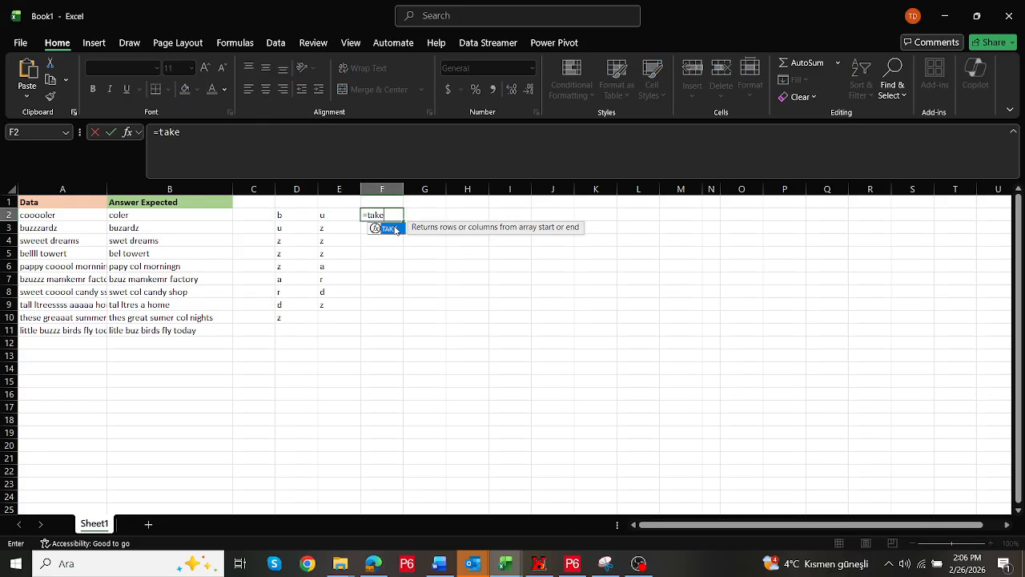
{"action": "double_click", "coordinate": [392, 230]}
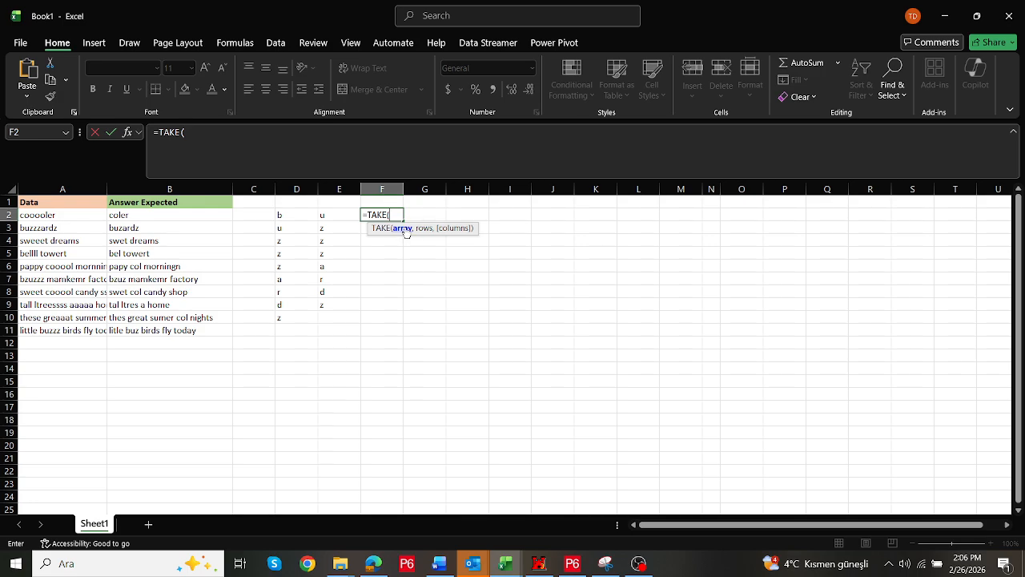
{"action": "left_click_drag", "start_coordinate": [293, 215], "coordinate": [292, 323]}
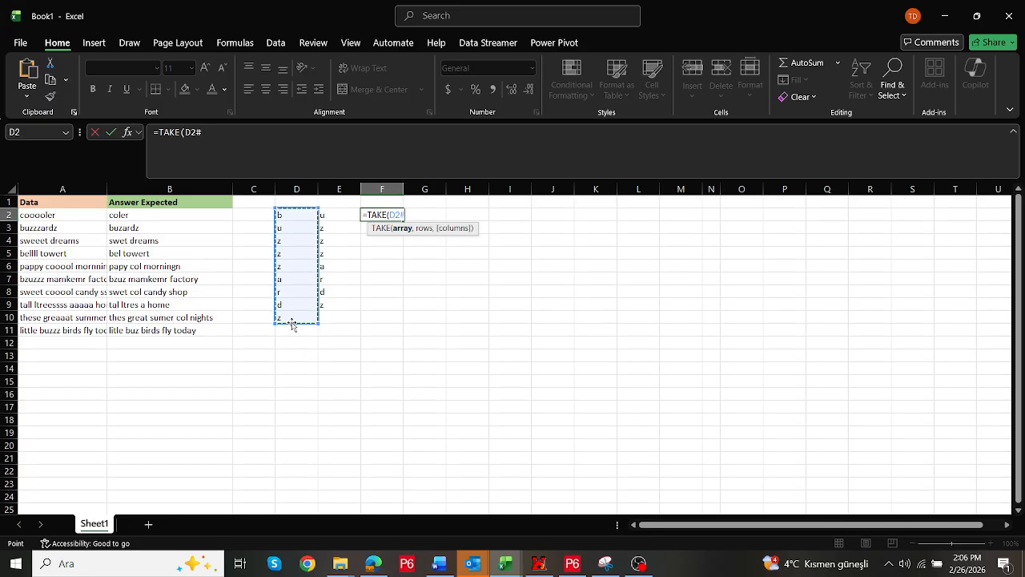
{"action": "type", "text": ",2"}
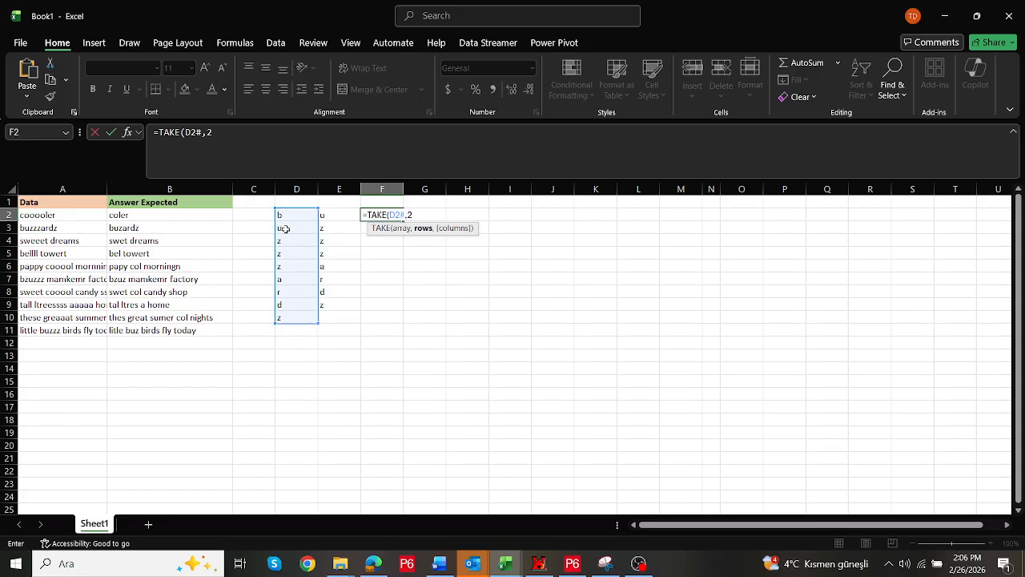
{"action": "type", "text": ")"}
{"action": "key", "text": "ctrl+Return"}
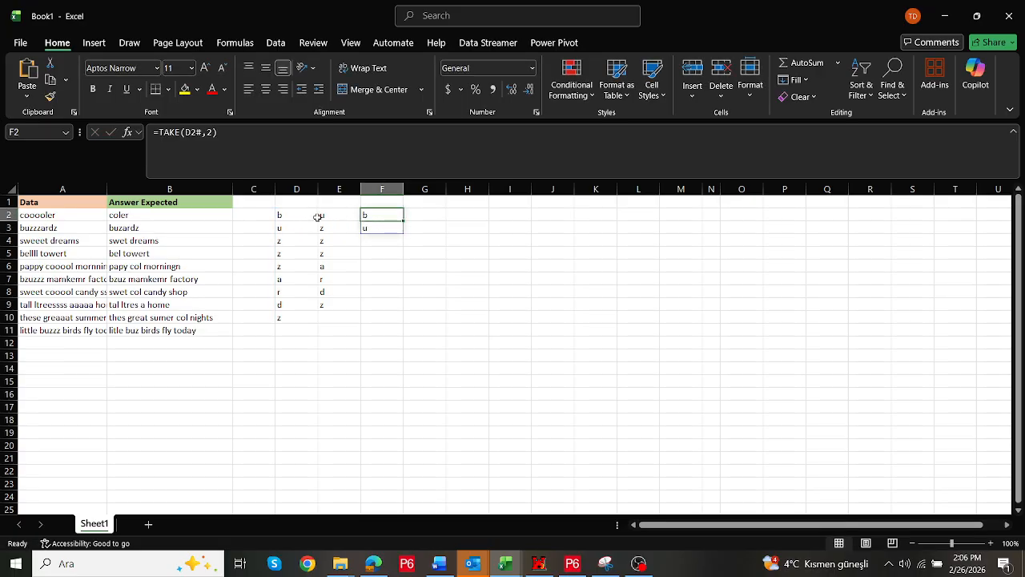
Compare the TAKE result in F2 with the spilled characters in column D
{"action": "left_click", "coordinate": [284, 215]}
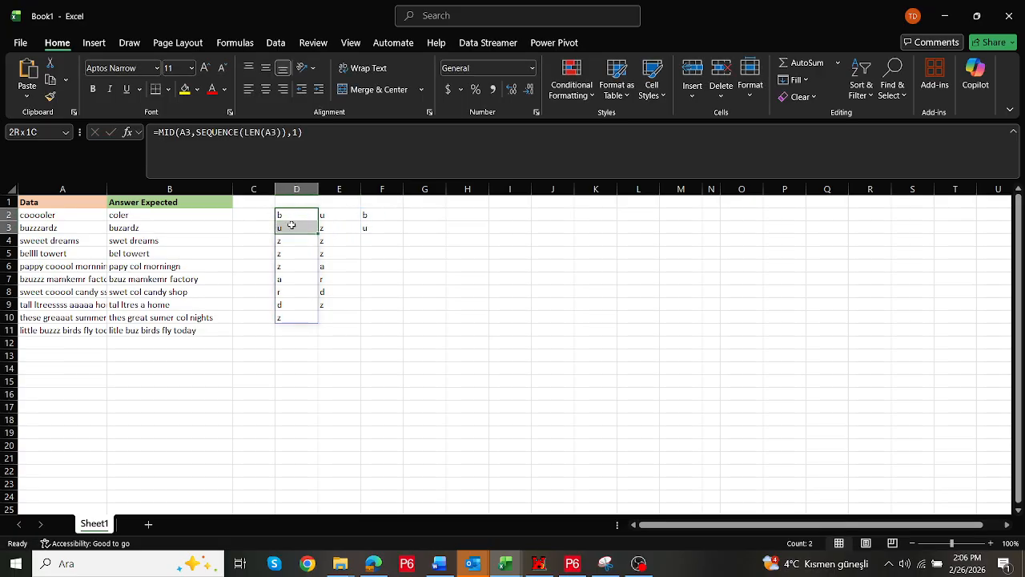
{"action": "left_click", "coordinate": [378, 214]}
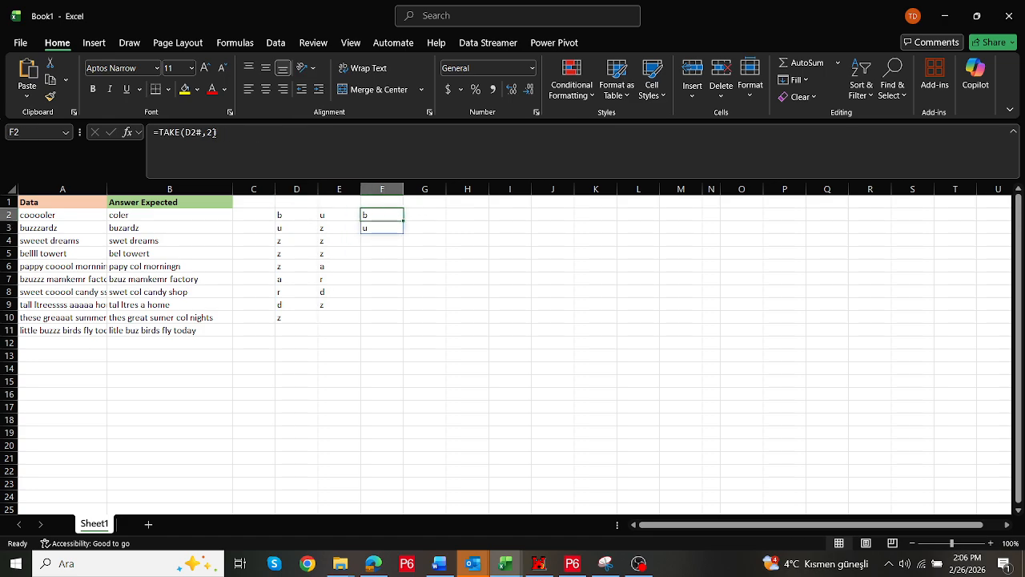
{"action": "left_click_drag", "start_coordinate": [290, 215], "coordinate": [297, 319]}
{"action": "left_click_drag", "start_coordinate": [289, 215], "coordinate": [289, 228]}
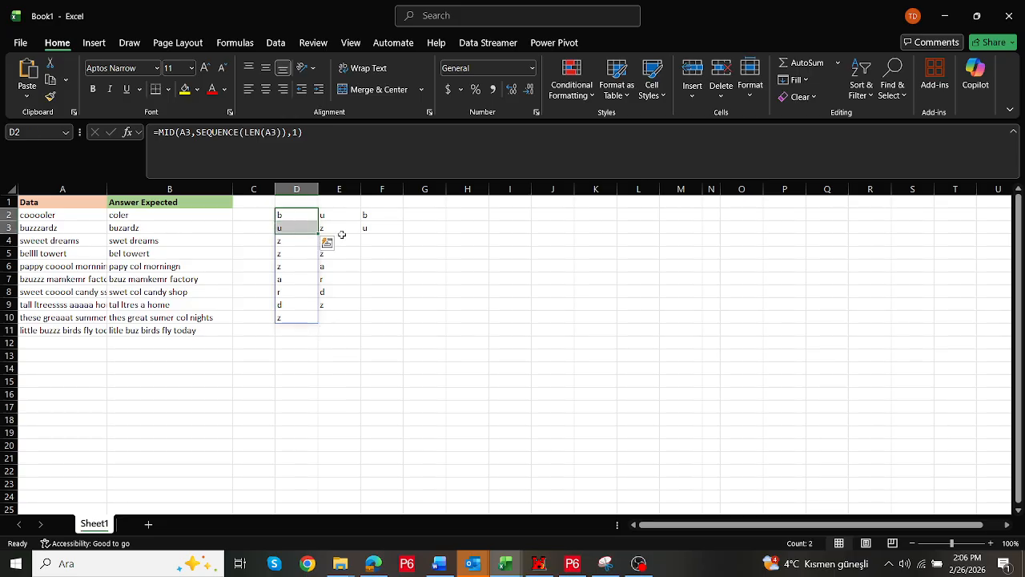
Change the TAKE row count in F2 to 3 and compare its result with the first three characters in column D
{"action": "double_click", "coordinate": [371, 214]}
{"action": "left_click", "coordinate": [217, 131]}
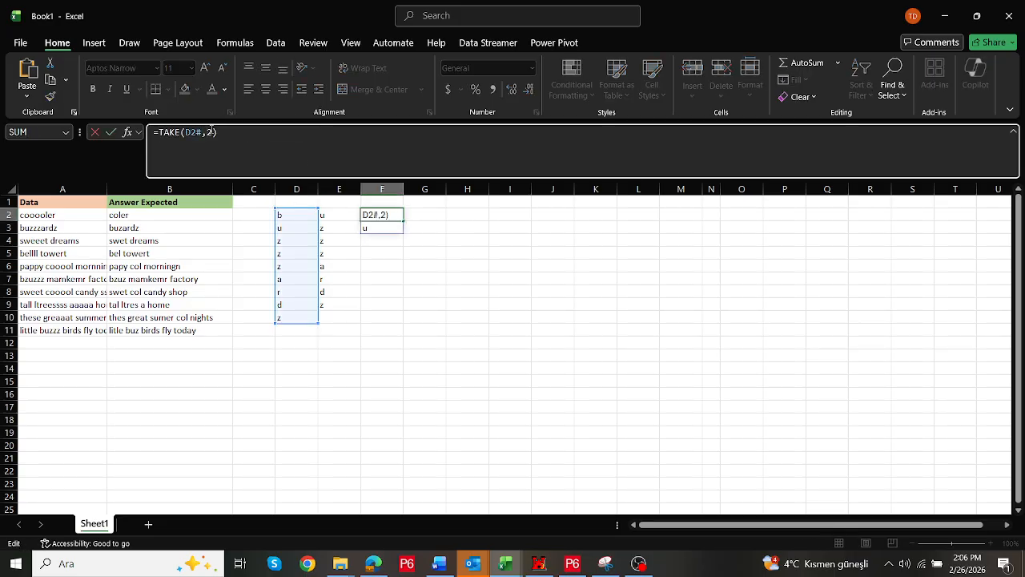
{"action": "key", "text": "Return"}
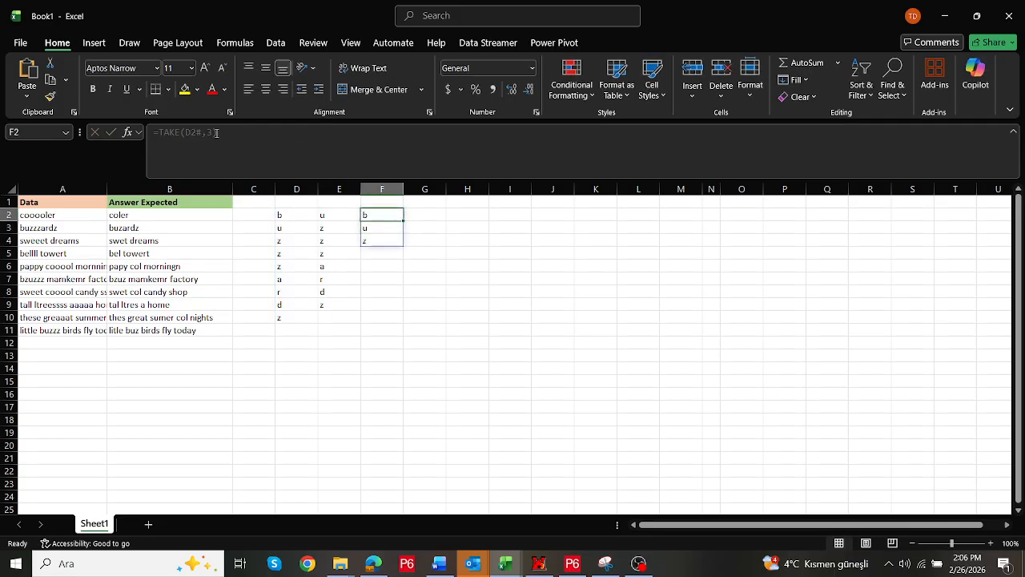
{"action": "left_click", "coordinate": [291, 217]}
{"action": "left_click_drag", "start_coordinate": [291, 218], "coordinate": [292, 237]}
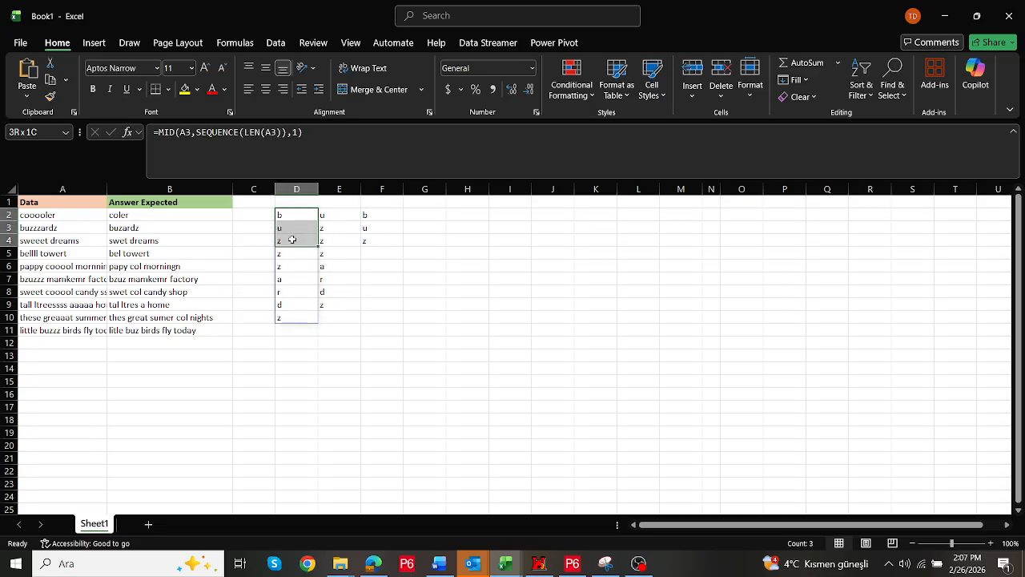
{"action": "left_click", "coordinate": [382, 213]}
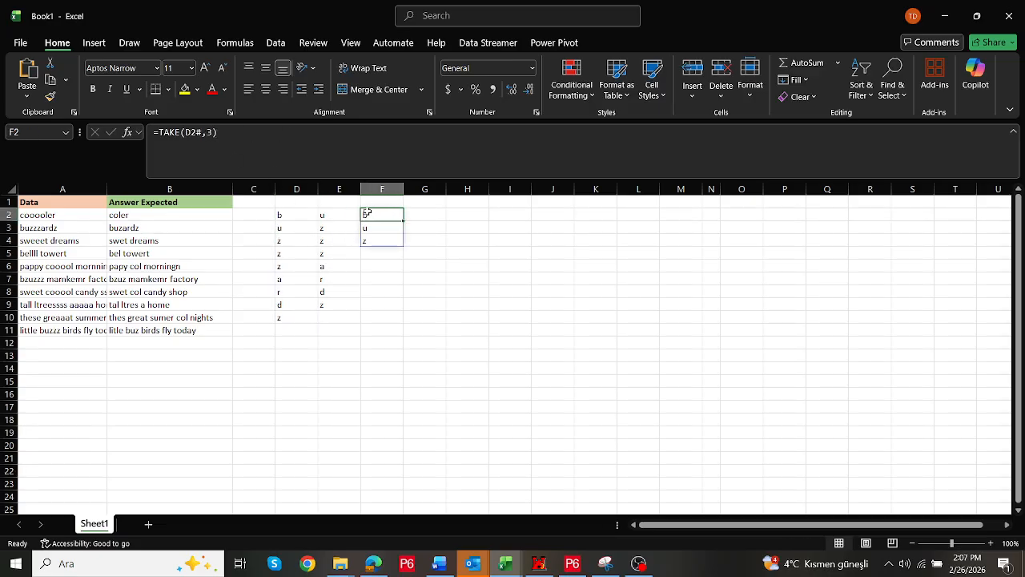
Set the TAKE row count in F2 back to 2
{"action": "left_click", "coordinate": [218, 131]}
{"action": "key", "text": "BackSpace"}
{"action": "type", "text": "2"}
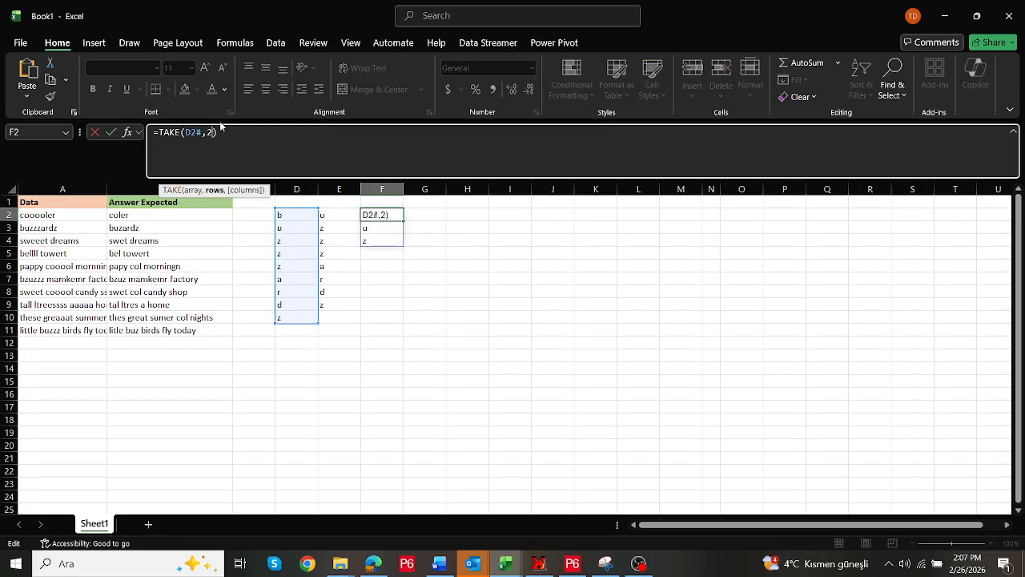
{"action": "key", "text": "ctrl+Return"}
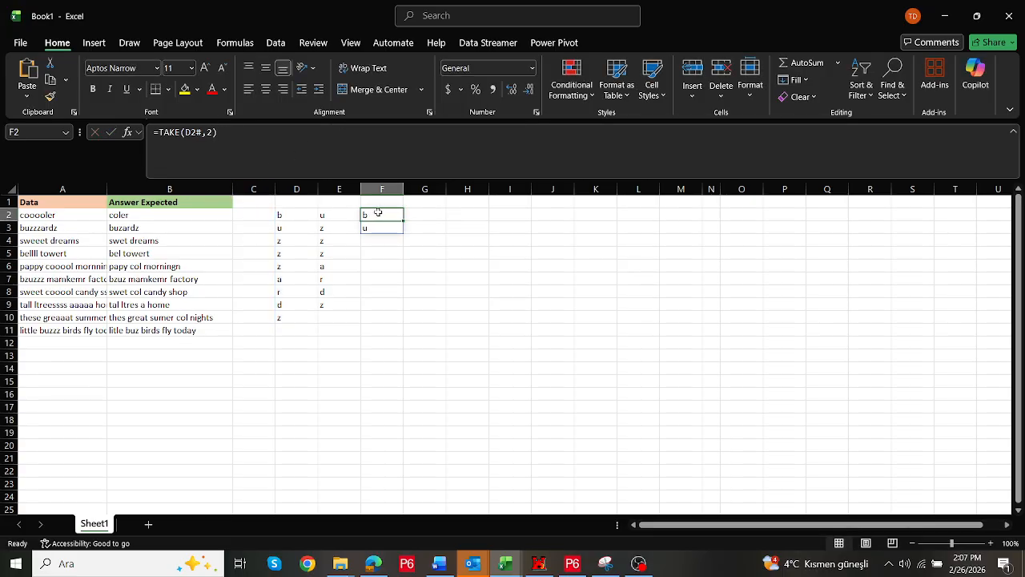
Move the TAKE formula from F2 down to F3 beside the second character
{"action": "left_click_drag", "start_coordinate": [374, 210], "coordinate": [376, 226]}
{"action": "left_click", "coordinate": [282, 229]}
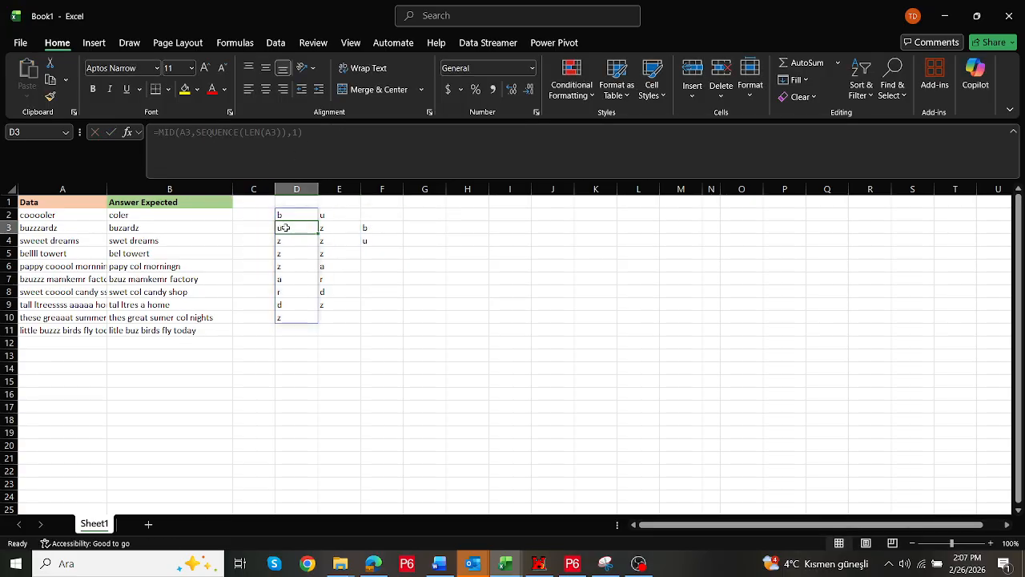
{"action": "left_click", "coordinate": [327, 228]}
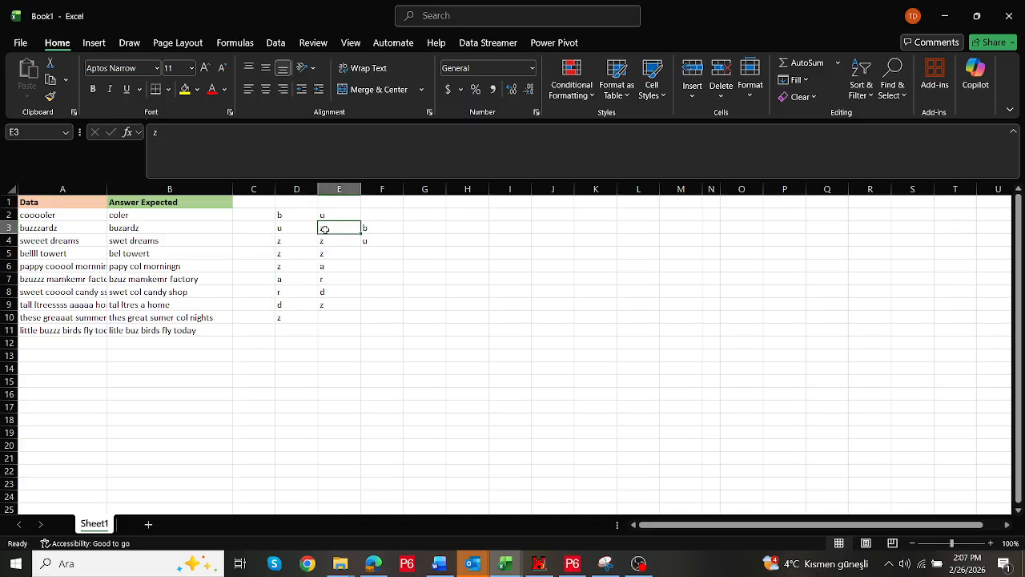
{"action": "left_click", "coordinate": [366, 228]}
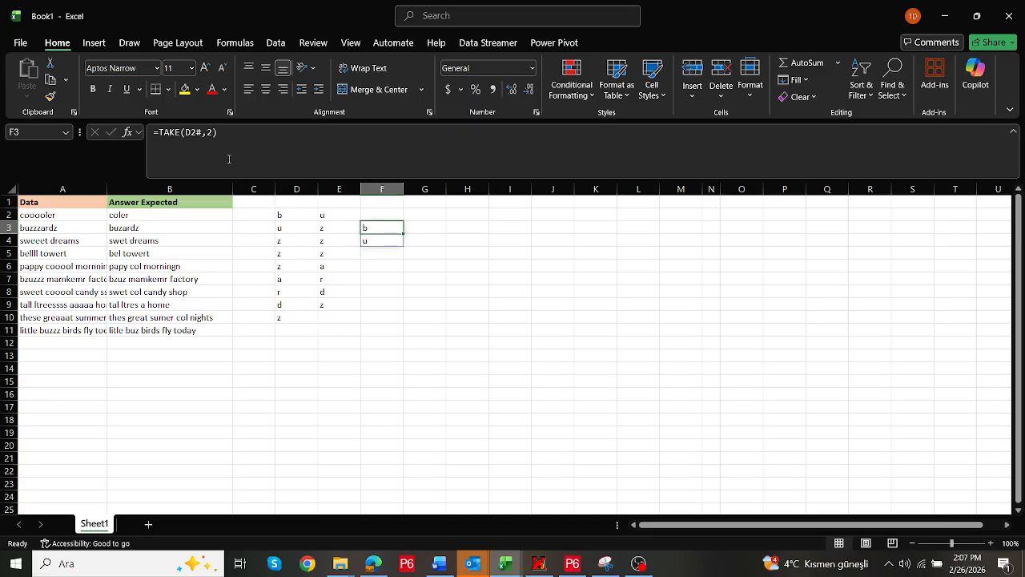
Change the F3 formula to =TAKE(D2#,2+1) so it returns three characters
{"action": "left_click", "coordinate": [214, 132]}
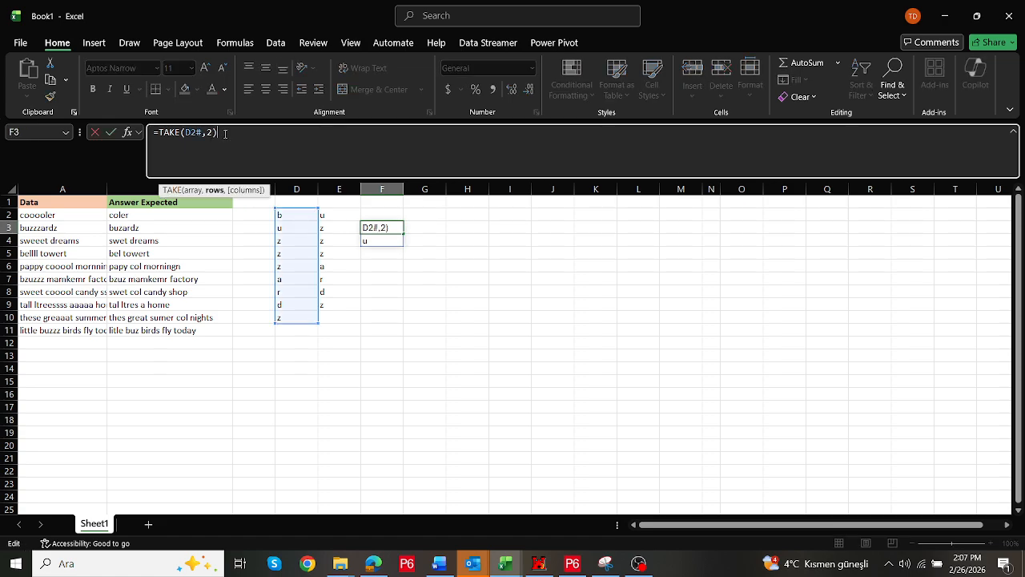
{"action": "type", "text": "+1"}
{"action": "key", "text": "ctrl+Return"}
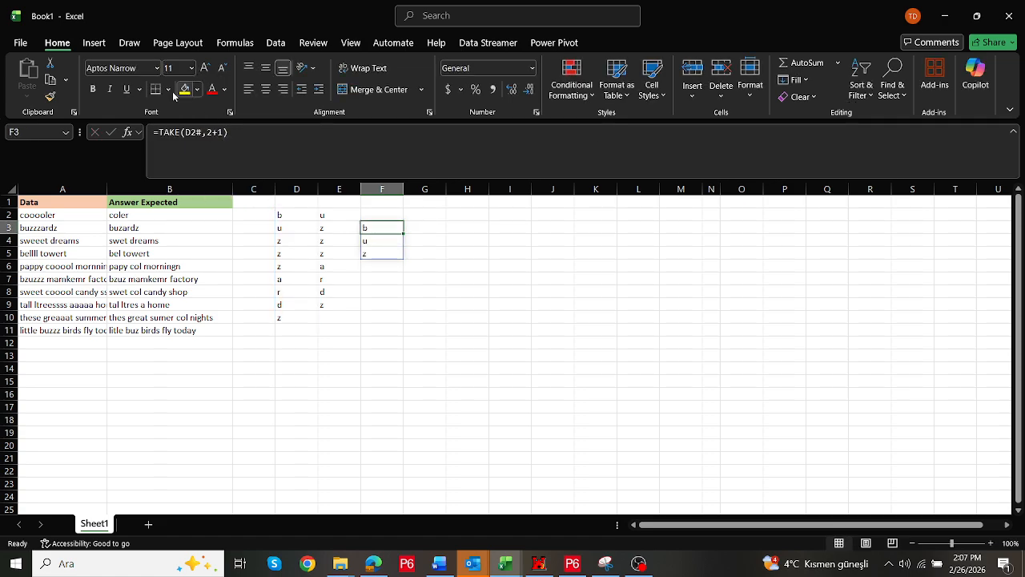
{"action": "left_click", "coordinate": [160, 133]}
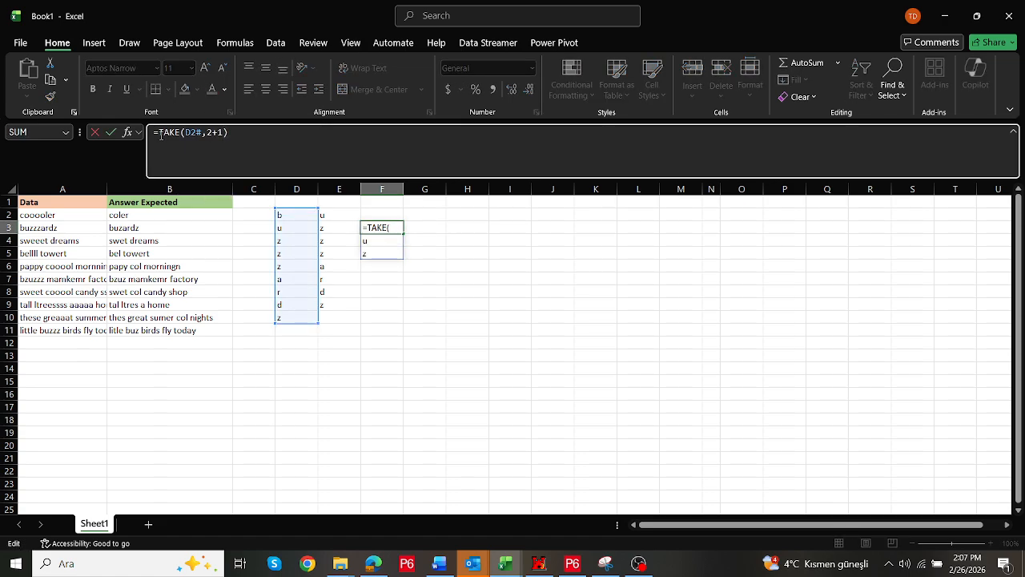
{"action": "type", "text": "DROP("}
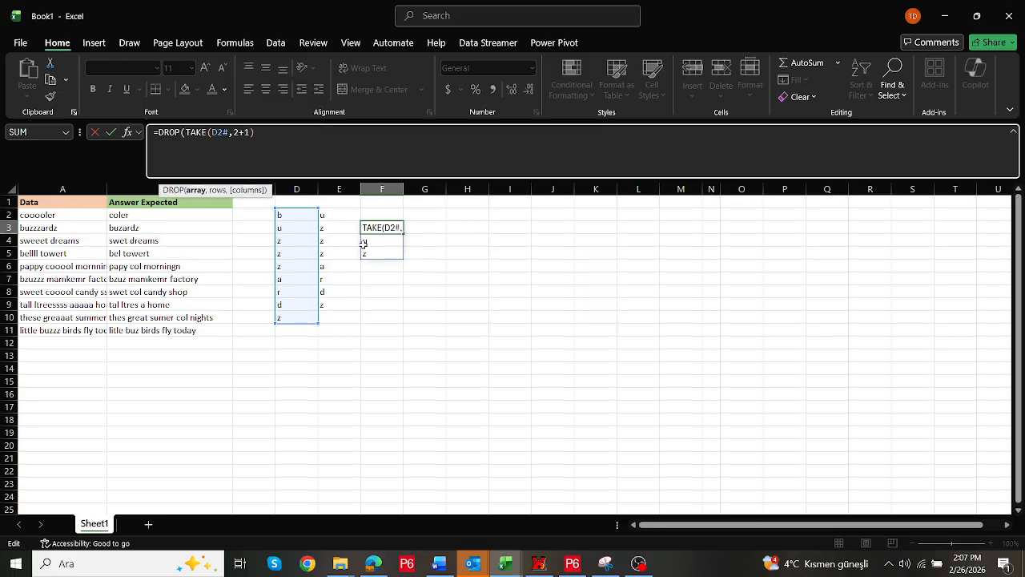
{"action": "key", "text": "Escape"}
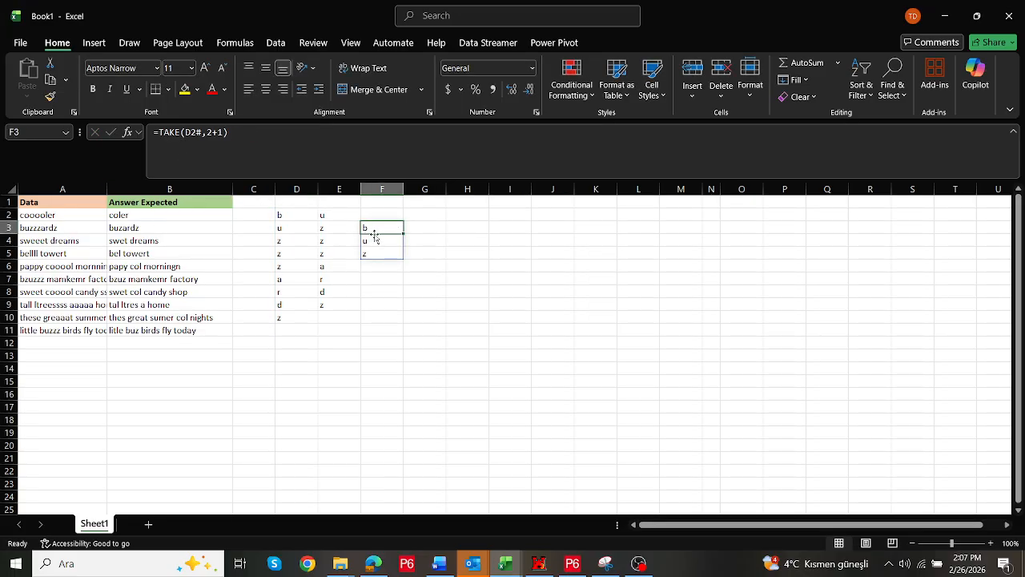
Wrap the F3 formula in DROP to make =DROP(TAKE(D2#,2+1),2)
{"action": "left_click", "coordinate": [160, 134]}
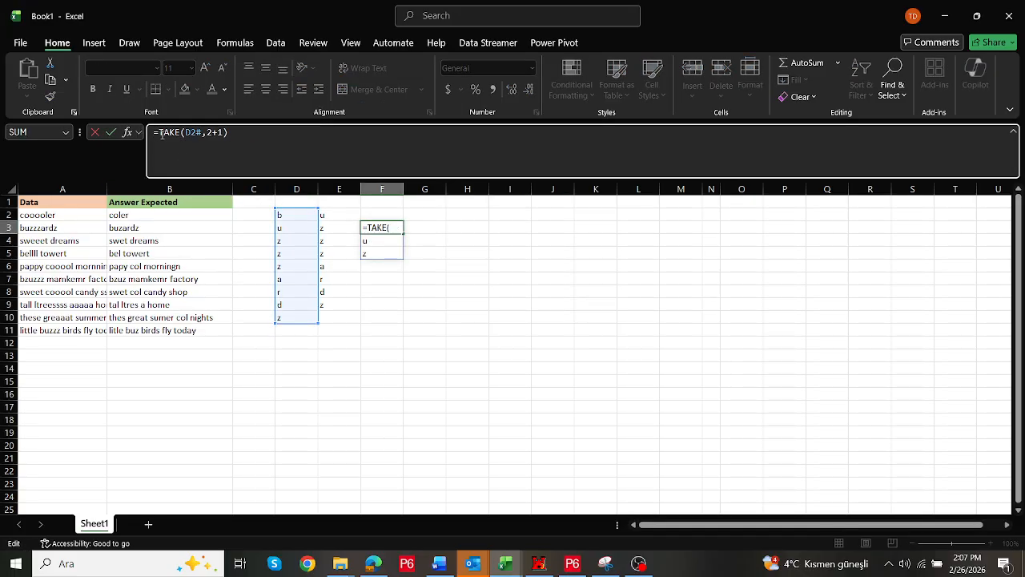
{"action": "type", "text": "dr"}
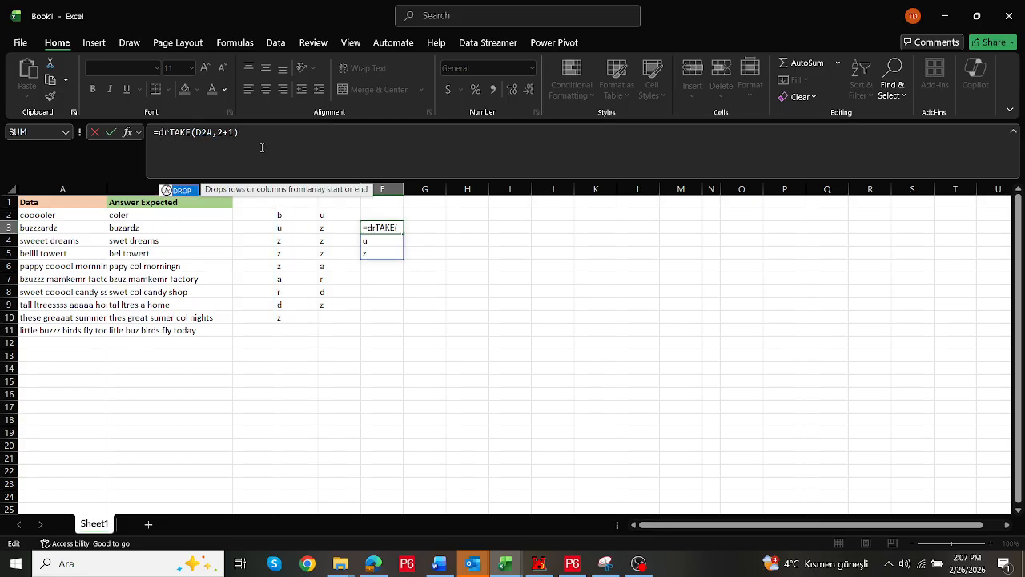
{"action": "double_click", "coordinate": [183, 189]}
{"action": "left_click", "coordinate": [264, 133]}
{"action": "type", "text": ",2"}
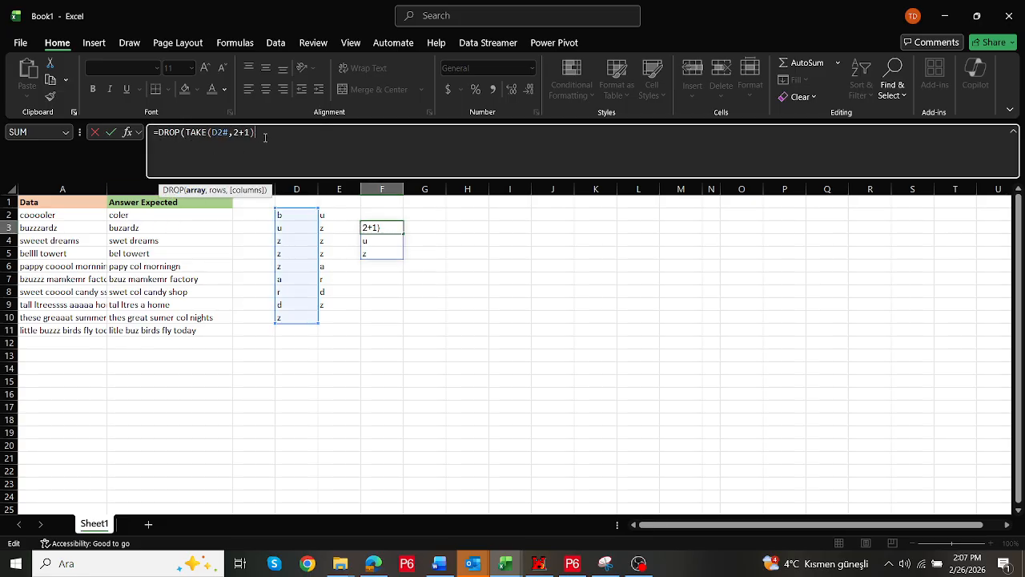
{"action": "key", "text": "Return"}
{"action": "key", "text": "Up"}
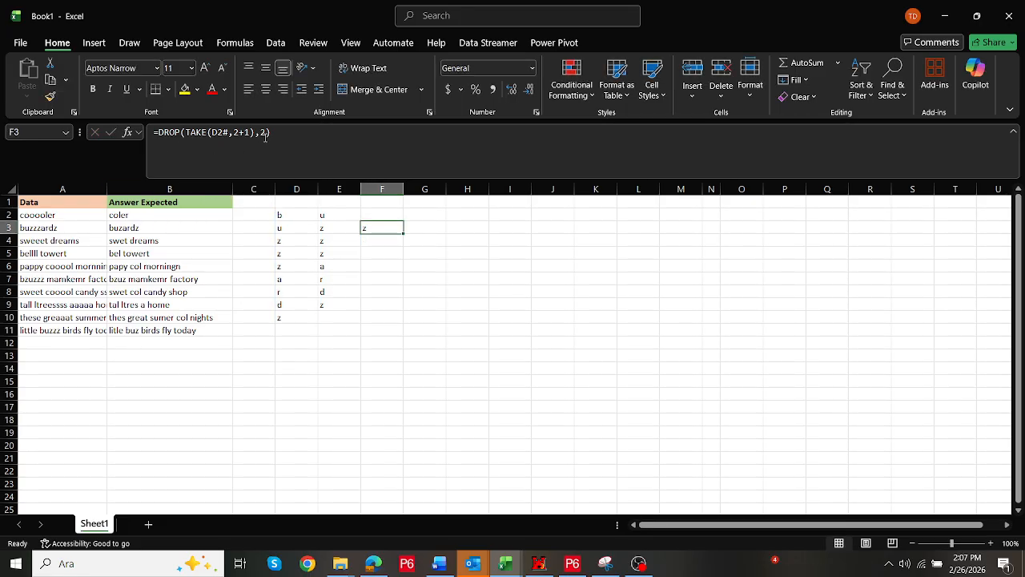
Move the DROP formula from F3 to G3
{"action": "left_click", "coordinate": [289, 229]}
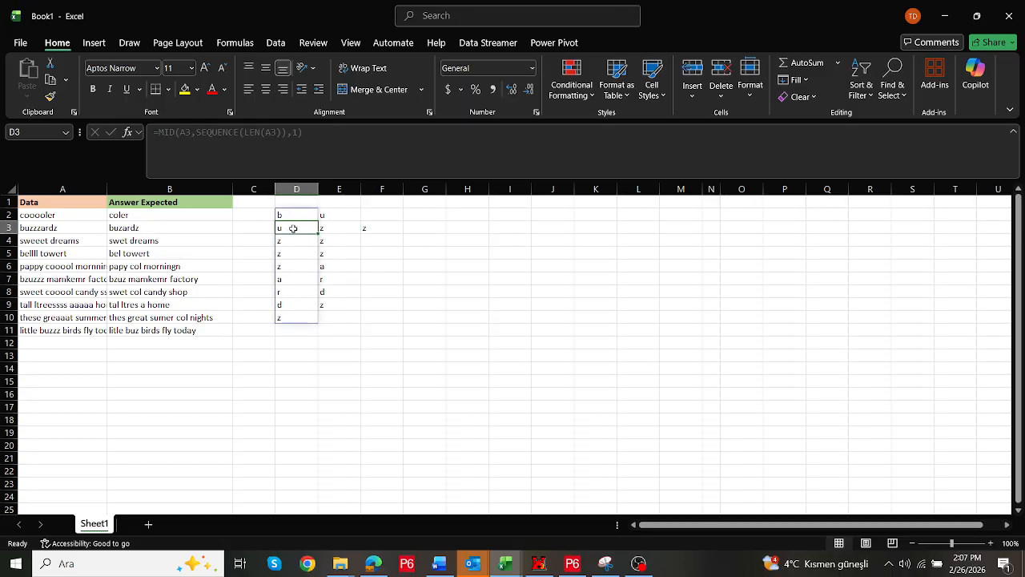
{"action": "left_click", "coordinate": [367, 227]}
{"action": "left_click_drag", "start_coordinate": [390, 225], "coordinate": [433, 227]}
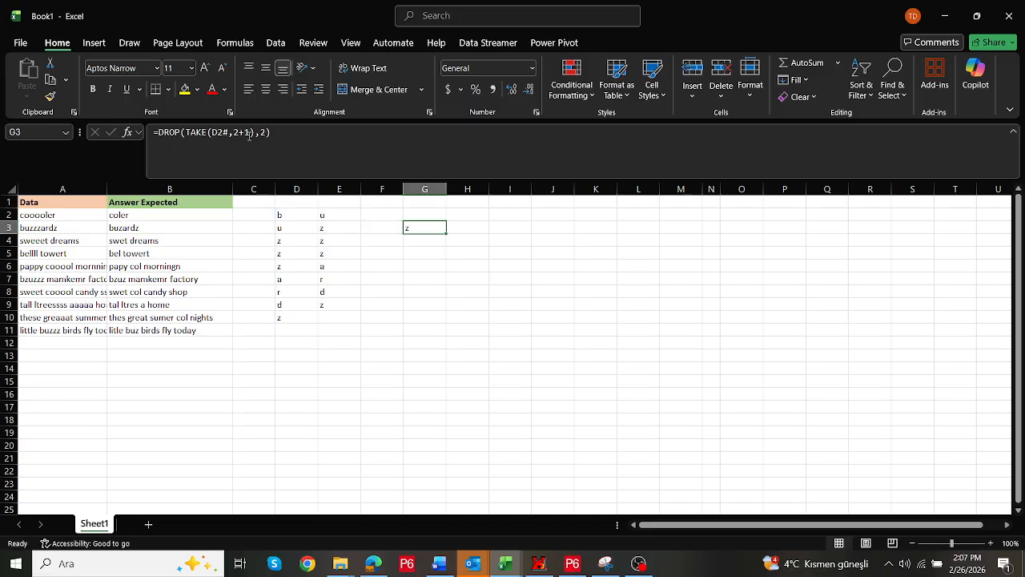
Enter =COUNTA(D2#) in F2 to count the split characters
{"action": "left_click", "coordinate": [373, 215]}
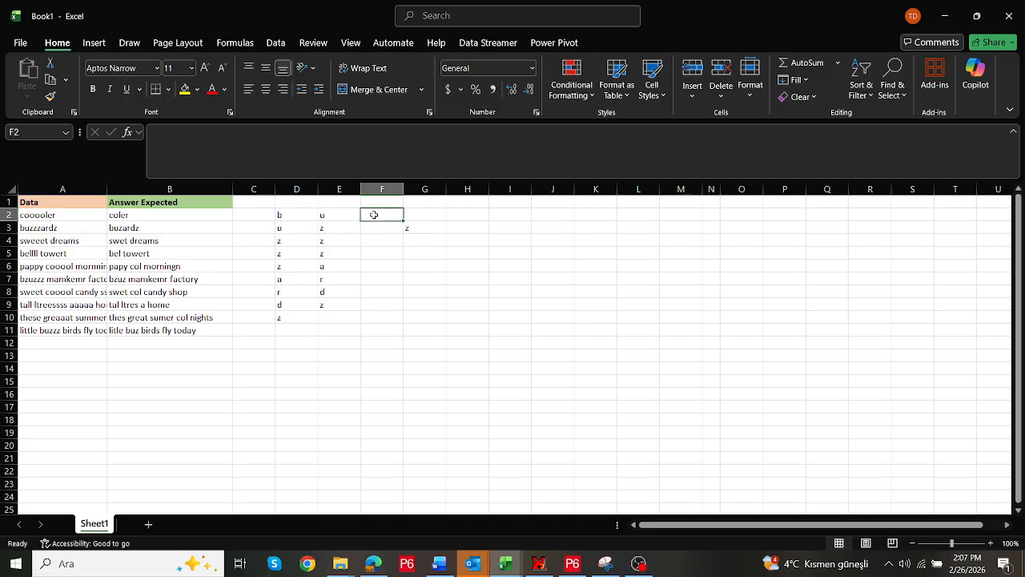
{"action": "type", "text": "=coun"}
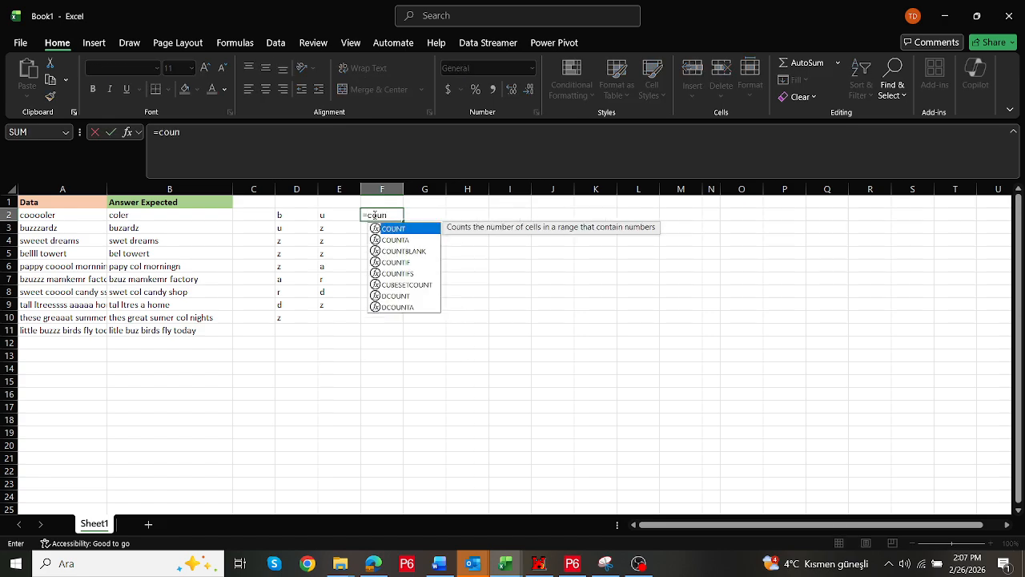
{"action": "double_click", "coordinate": [400, 239]}
{"action": "left_click_drag", "start_coordinate": [279, 215], "coordinate": [300, 312]}
{"action": "key", "text": "Return"}
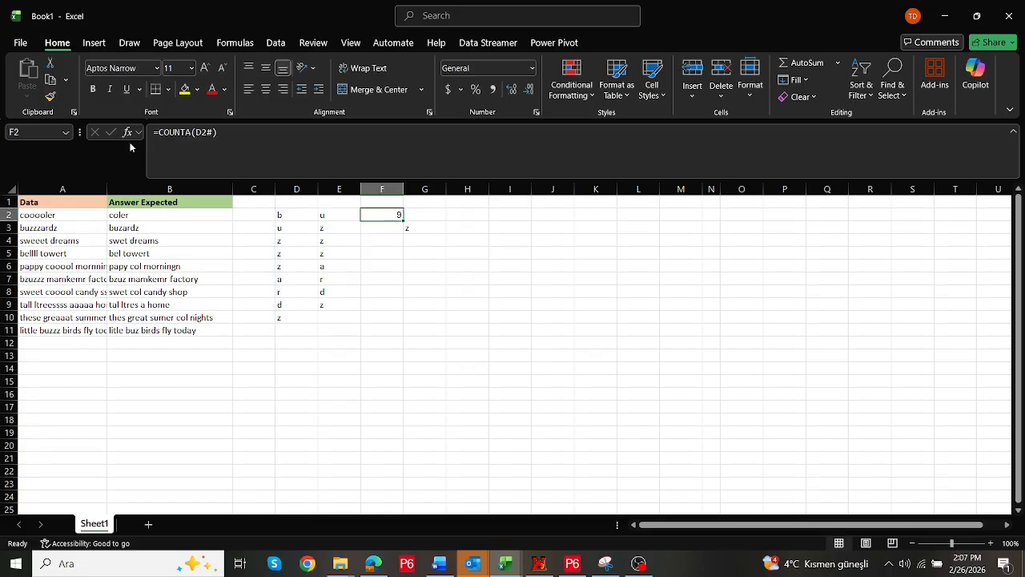
Wrap the F2 formula in SEQUENCE to make =SEQUENCE(COUNTA(D2#))
{"action": "left_click", "coordinate": [161, 133]}
{"action": "type", "text": "se"}
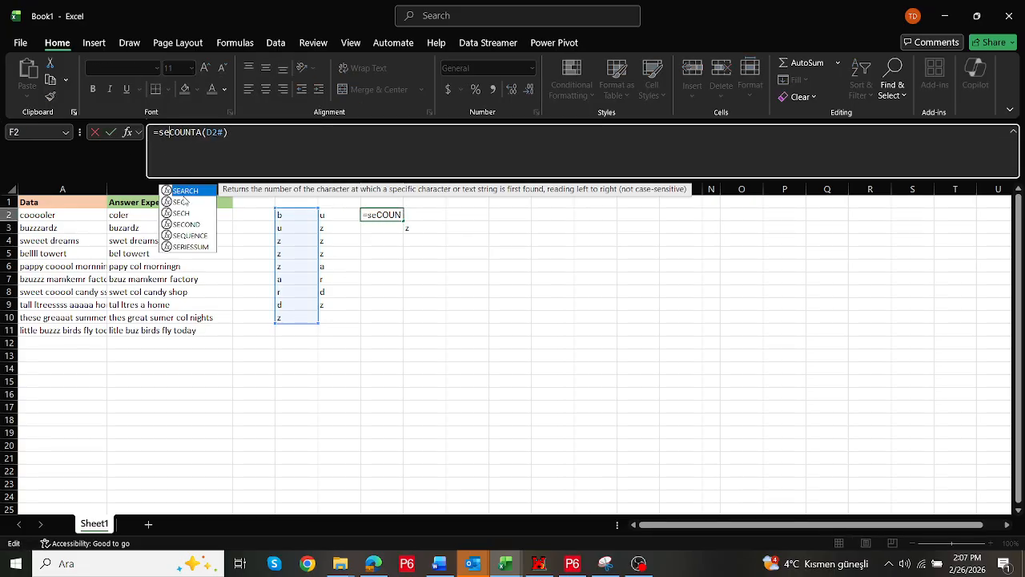
{"action": "double_click", "coordinate": [190, 238]}
{"action": "left_click", "coordinate": [277, 134]}
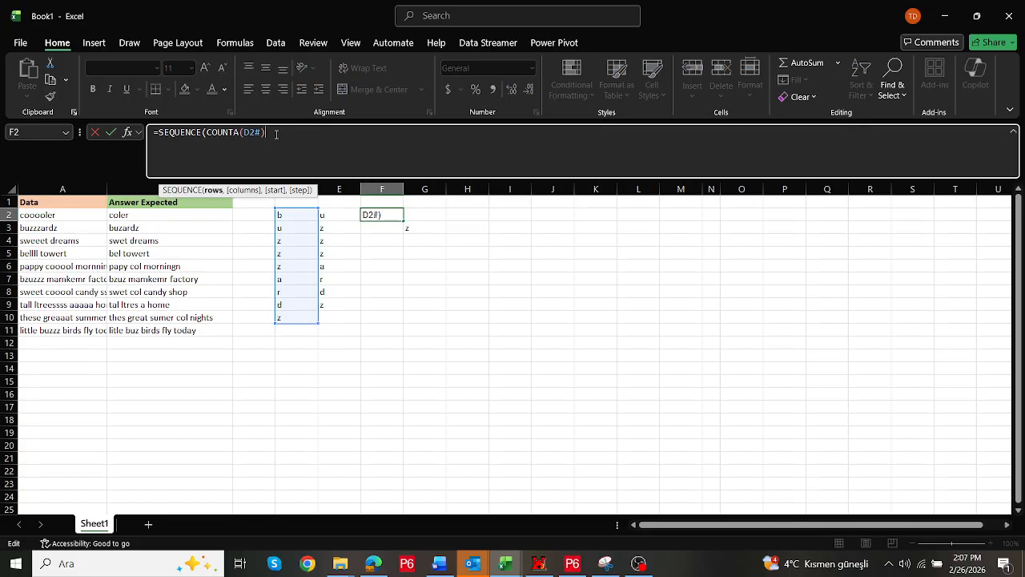
{"action": "type", "text": ")"}
{"action": "key", "text": "ctrl+Return"}
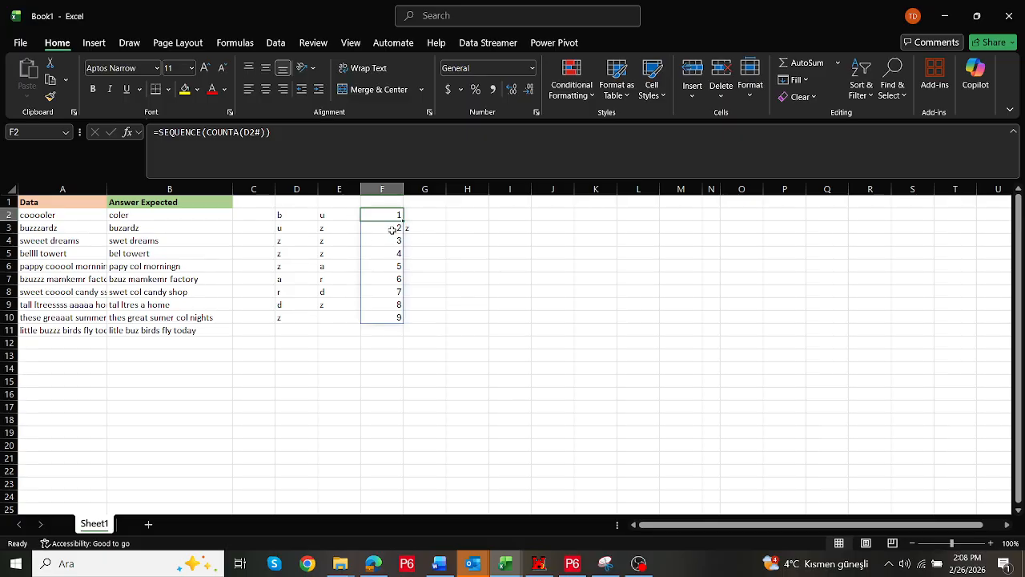
Replace both literal 2s in the G3 formula with references to F3, giving =DROP(TAKE(D2#,F3+1),F3)
{"action": "left_click", "coordinate": [418, 225]}
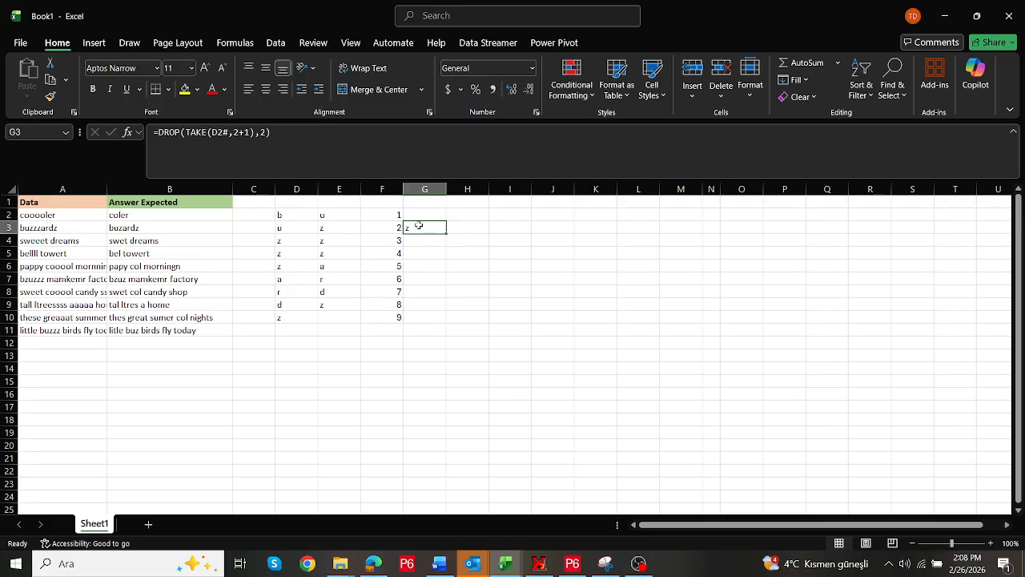
{"action": "left_click", "coordinate": [240, 132]}
{"action": "key", "text": "BackSpace"}
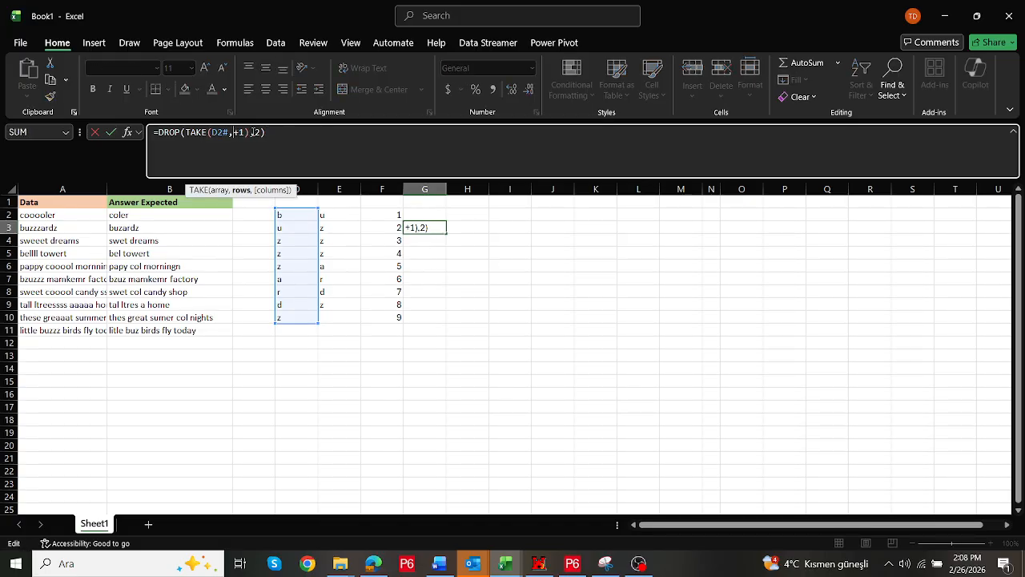
{"action": "left_click", "coordinate": [381, 228]}
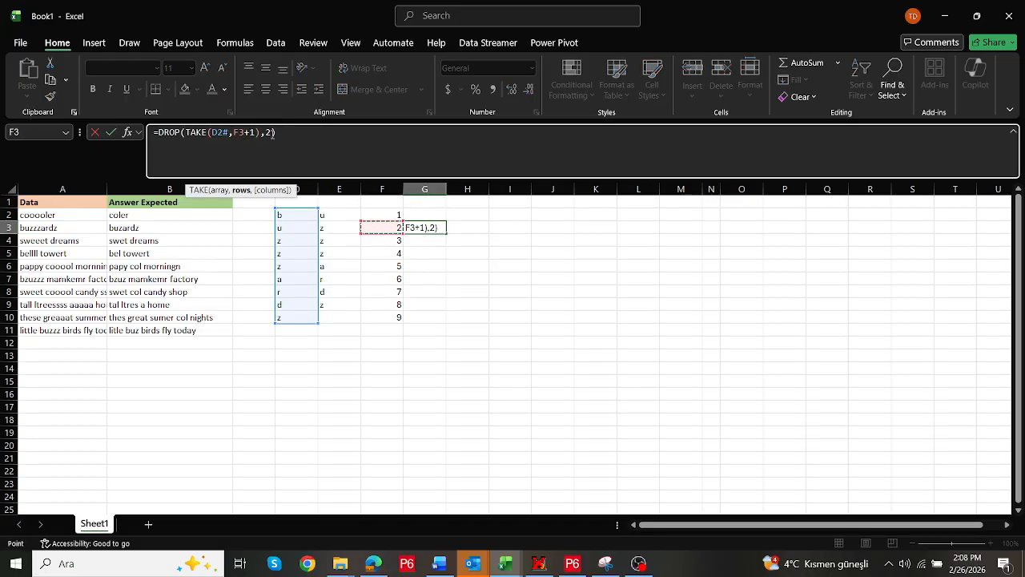
{"action": "left_click", "coordinate": [273, 133]}
{"action": "key", "text": "BackSpace"}
{"action": "left_click", "coordinate": [382, 227]}
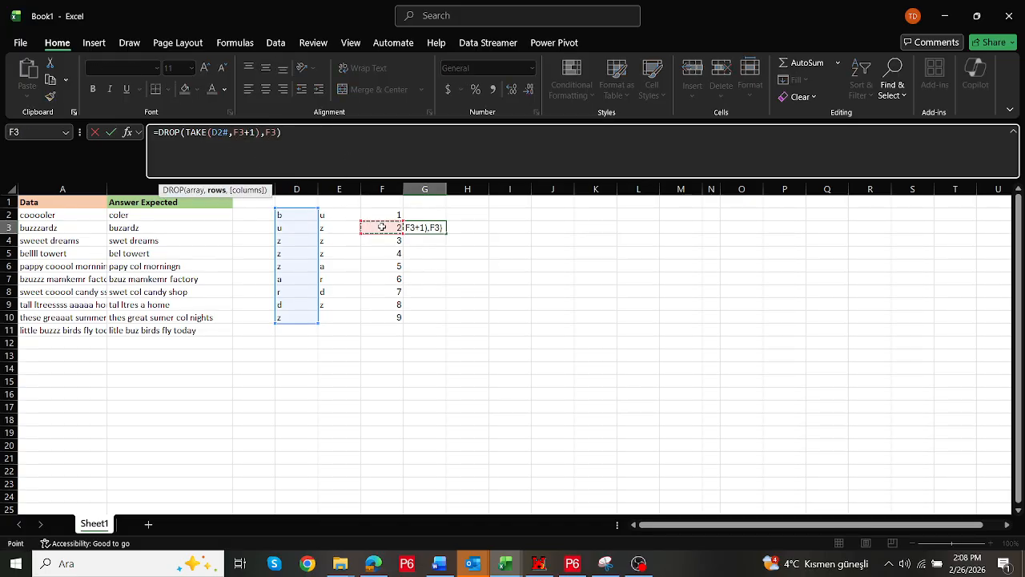
{"action": "key", "text": "ctrl+Return"}
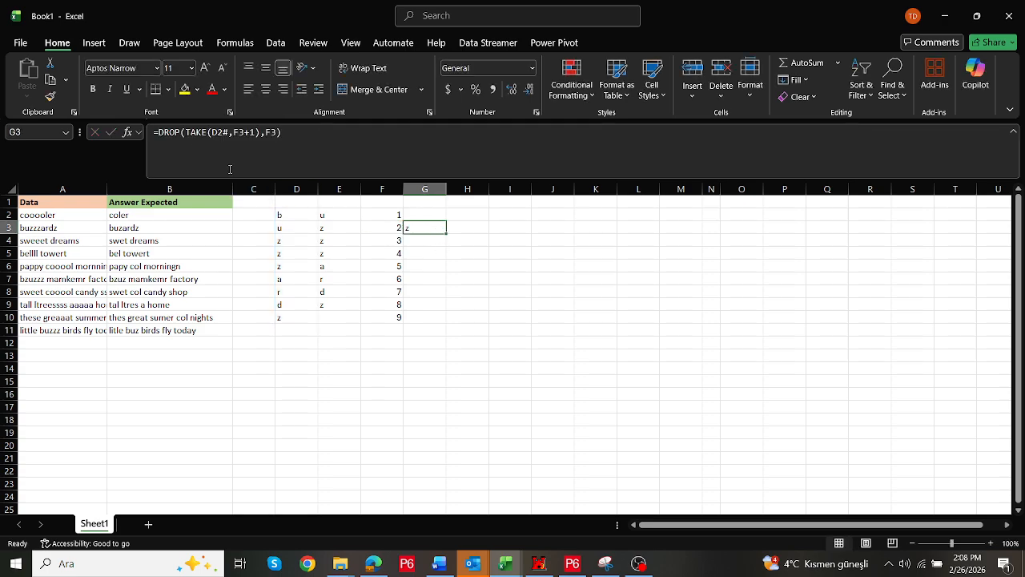
{"action": "left_click", "coordinate": [165, 134]}
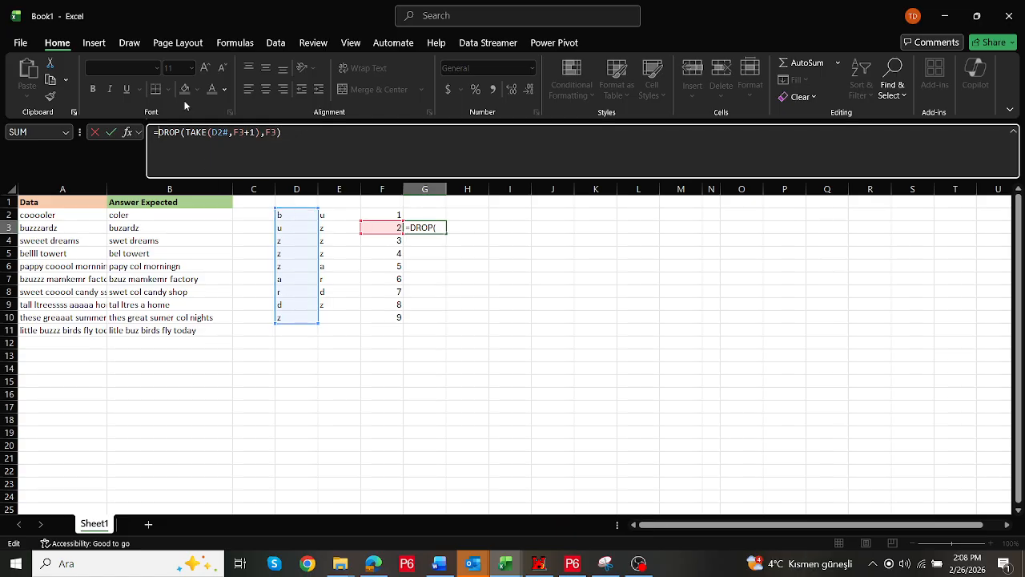
{"action": "key", "text": "Escape"}
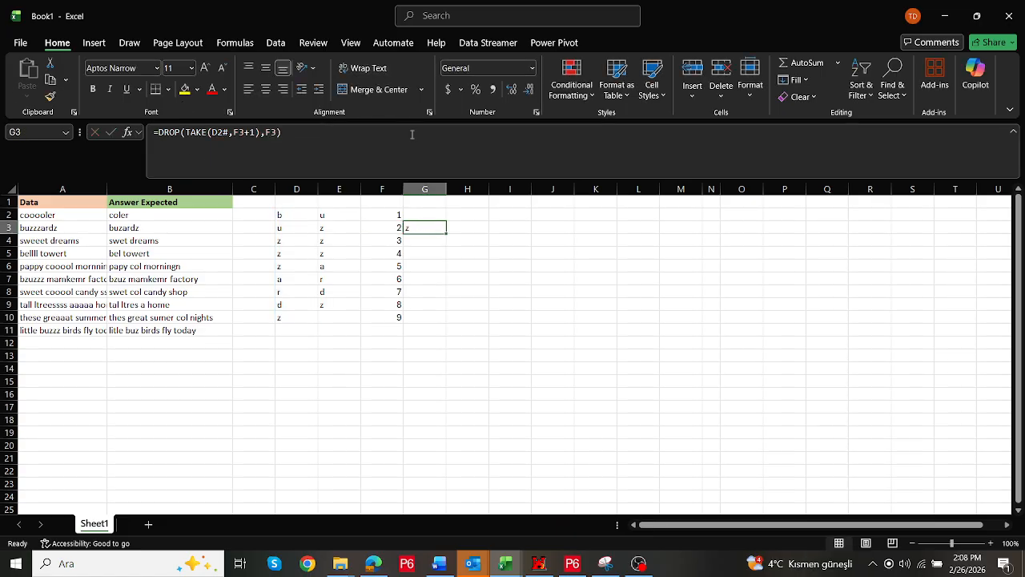
Try replacing both F3 references in the G3 formula with F2#, then undo the change
{"action": "double_click", "coordinate": [423, 227]}
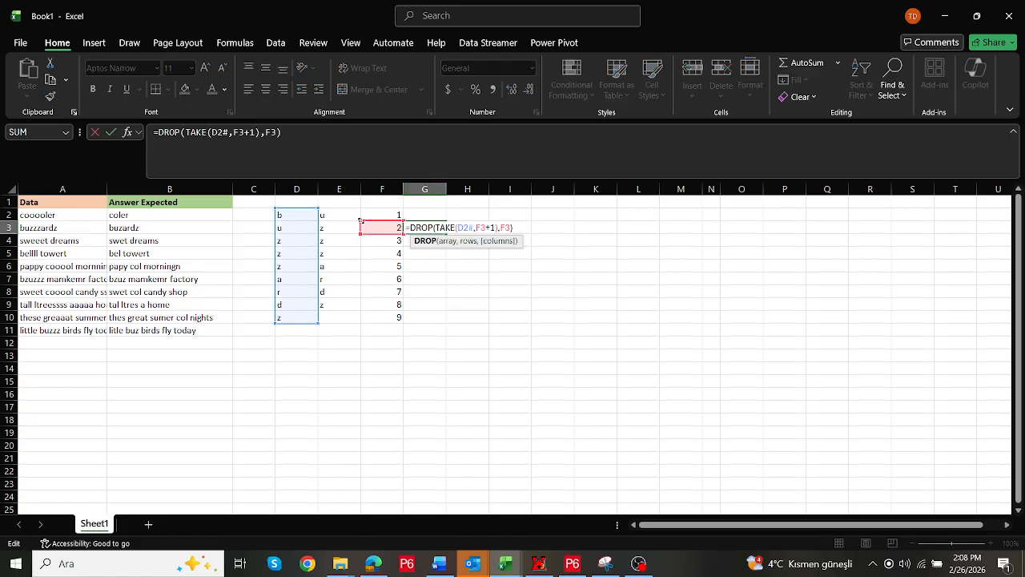
{"action": "left_click_drag", "start_coordinate": [402, 222], "coordinate": [362, 325]}
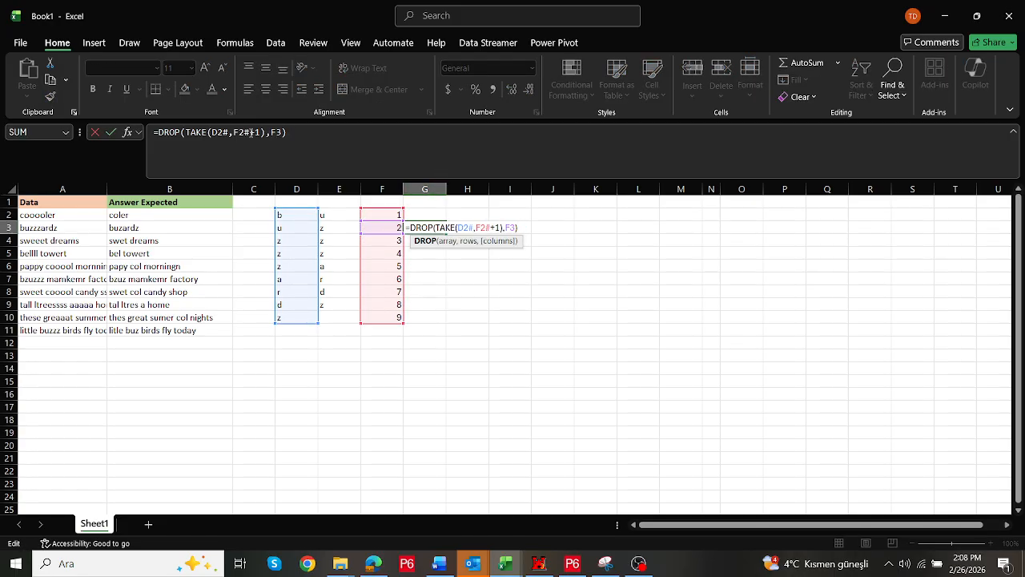
{"action": "left_click", "coordinate": [251, 133]}
{"action": "mouse_move", "coordinate": [239, 132]}
{"action": "left_mouse_down"}
{"action": "mouse_move", "coordinate": [225, 132]}
{"action": "mouse_move", "coordinate": [255, 133]}
{"action": "left_mouse_up"}
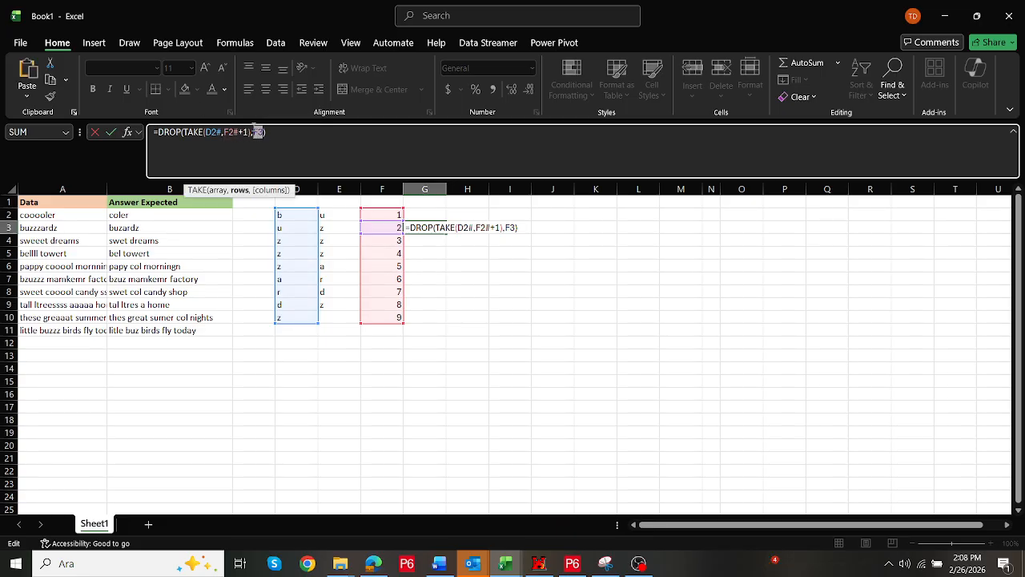
{"action": "type", "text": "F2#"}
{"action": "key", "text": "Return"}
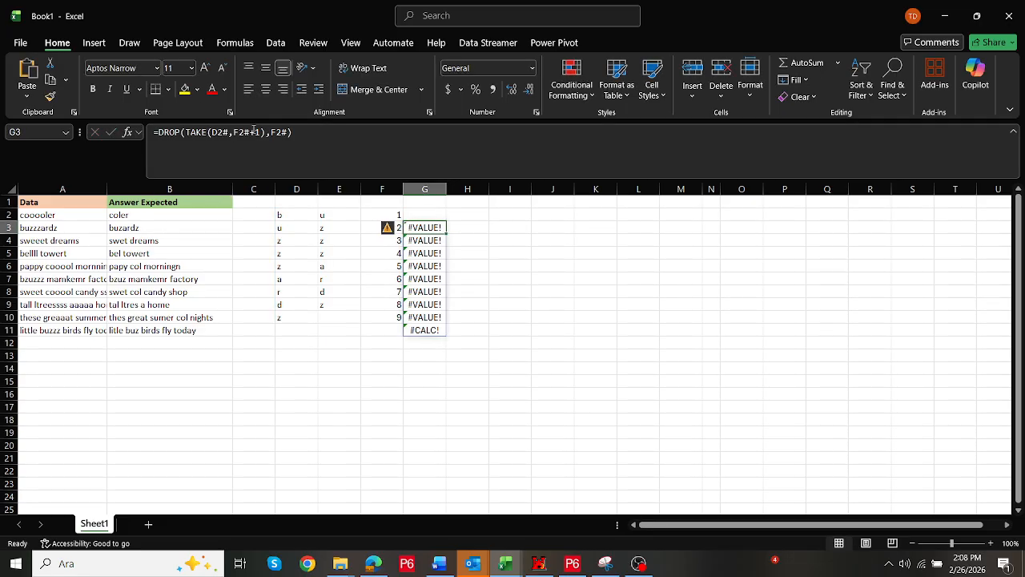
{"action": "key", "text": "ctrl+z"}
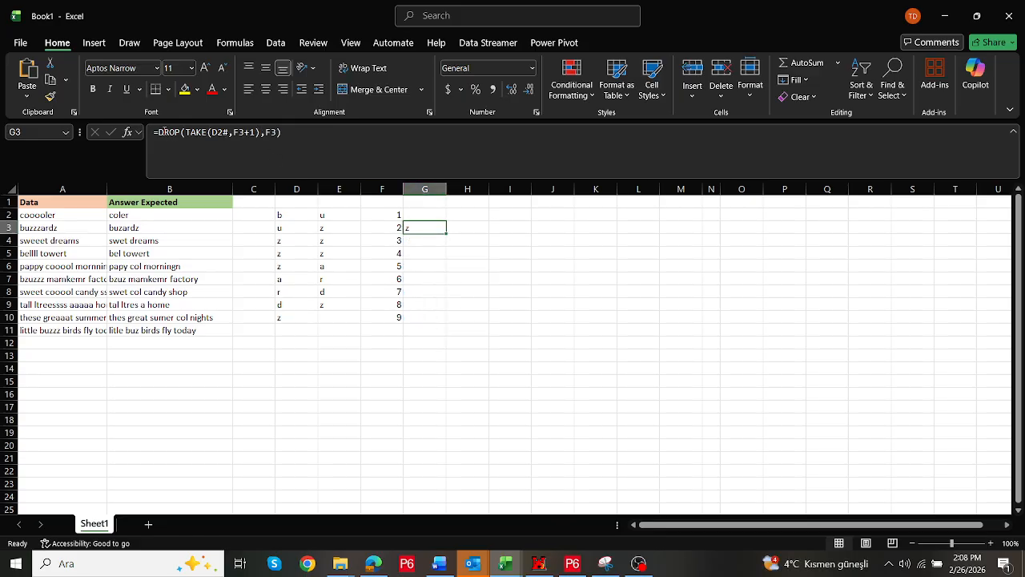
Wrap the G3 formula in MAP over F2# with a LAMBDA taking parameter a
{"action": "left_click", "coordinate": [177, 132]}
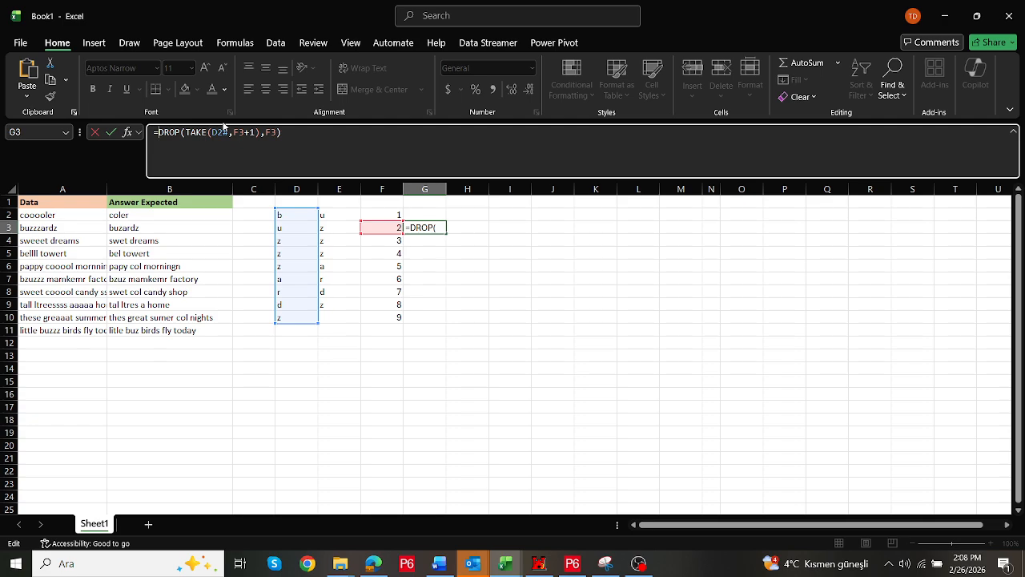
{"action": "type", "text": "map("}
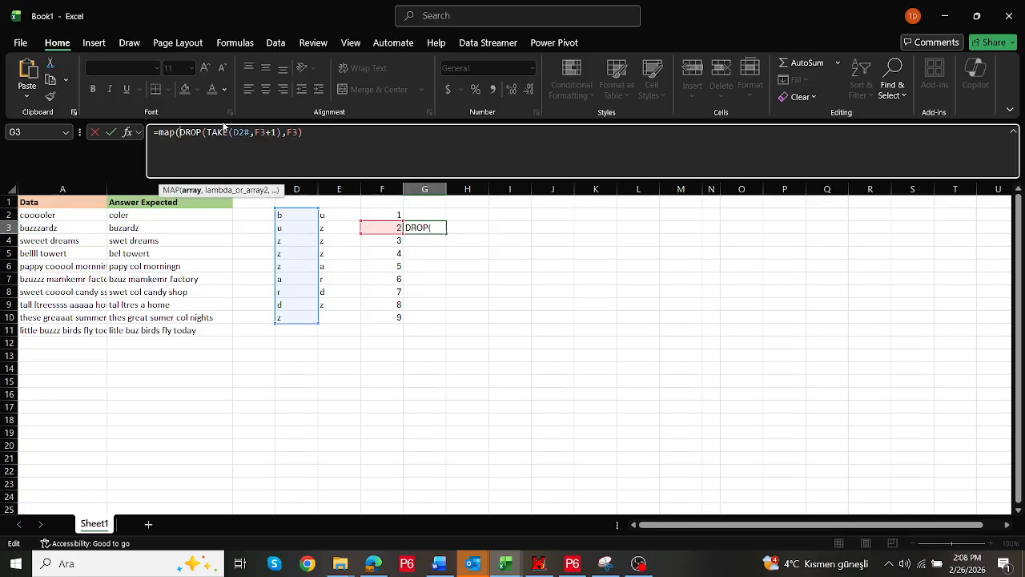
{"action": "left_click_drag", "start_coordinate": [383, 215], "coordinate": [382, 319]}
{"action": "type", "text": ",lambda"}
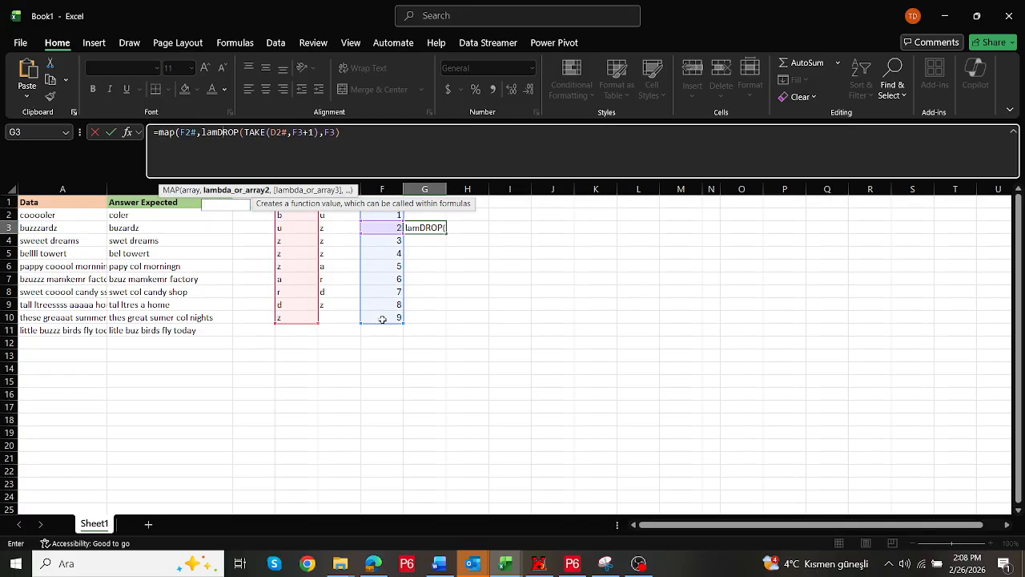
{"action": "type", "text": "("}
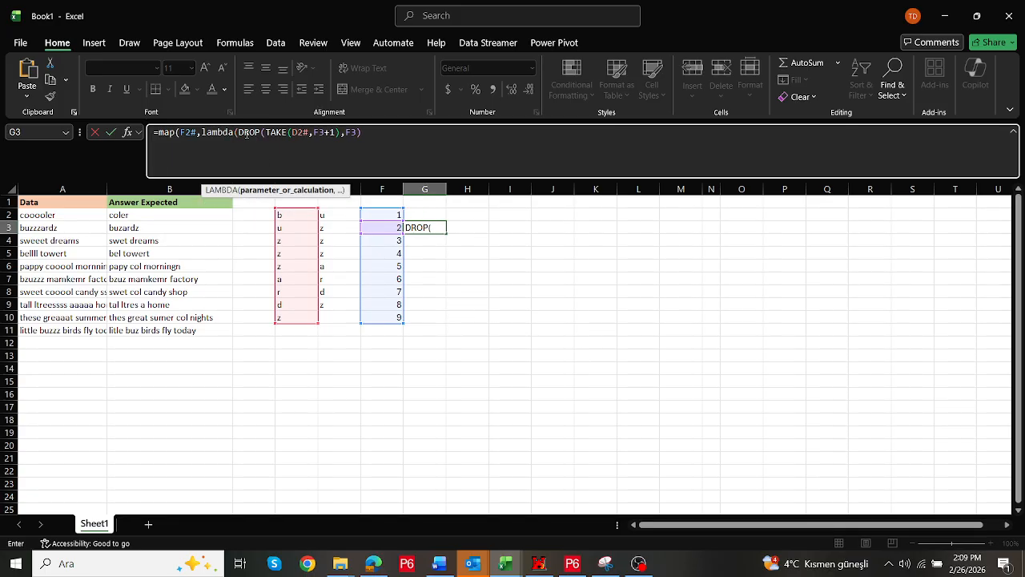
{"action": "type", "text": "a,"}
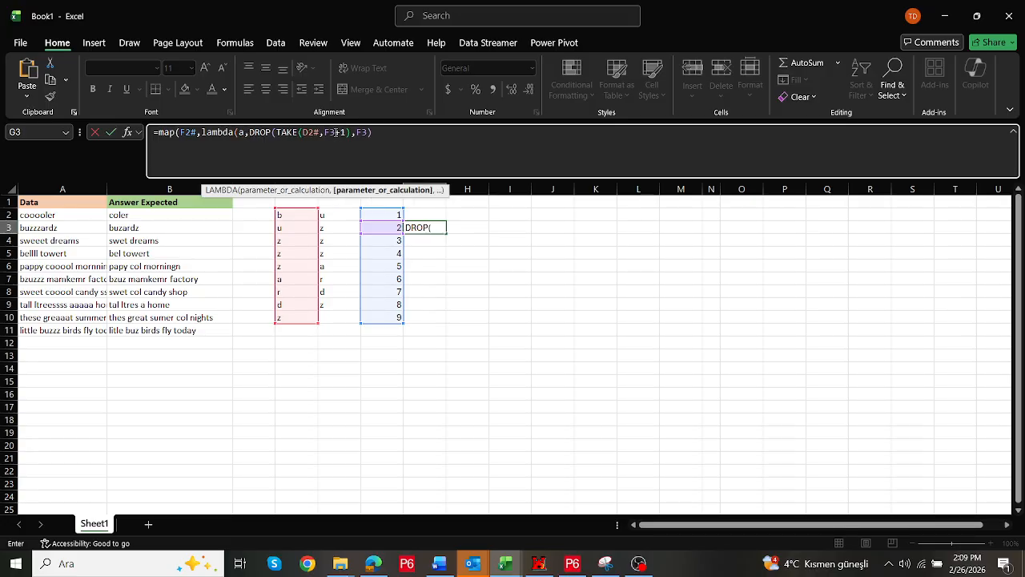
{"action": "left_click_drag", "start_coordinate": [438, 192], "coordinate": [936, 233]}
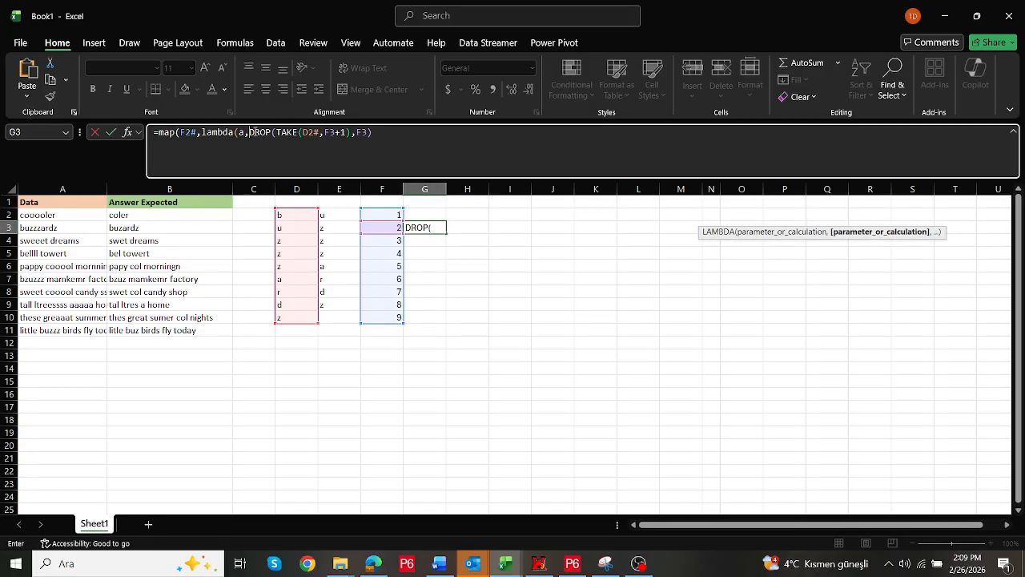
Replace both F3 references with a, closing to =MAP(F2#,LAMBDA(a,DROP(TAKE(D2#,a+1),a)))
{"action": "double_click", "coordinate": [329, 133]}
{"action": "type", "text": "a"}
{"action": "key", "text": "BackSpace"}
{"action": "key", "text": "BackSpace"}
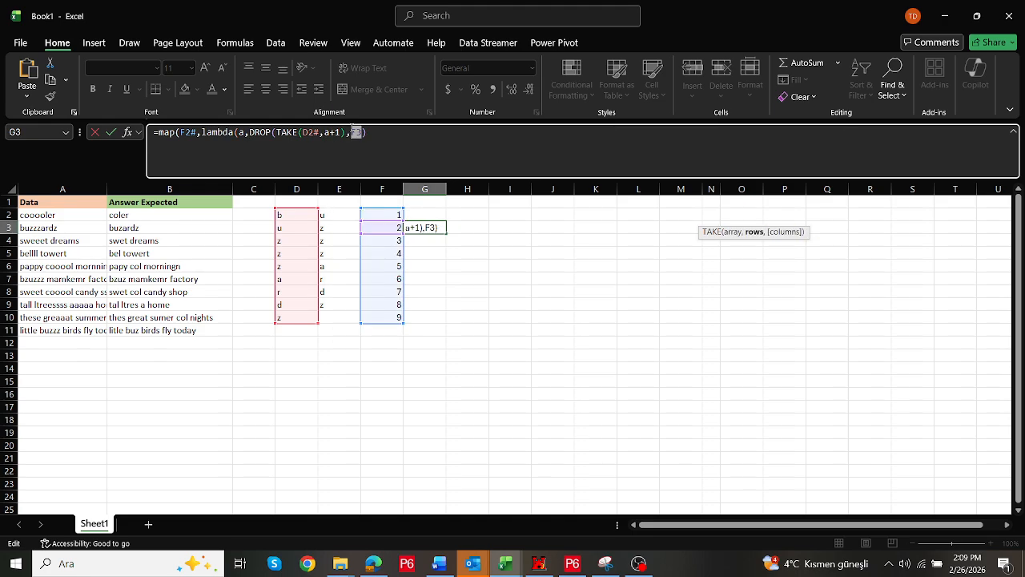
{"action": "type", "text": "a"}
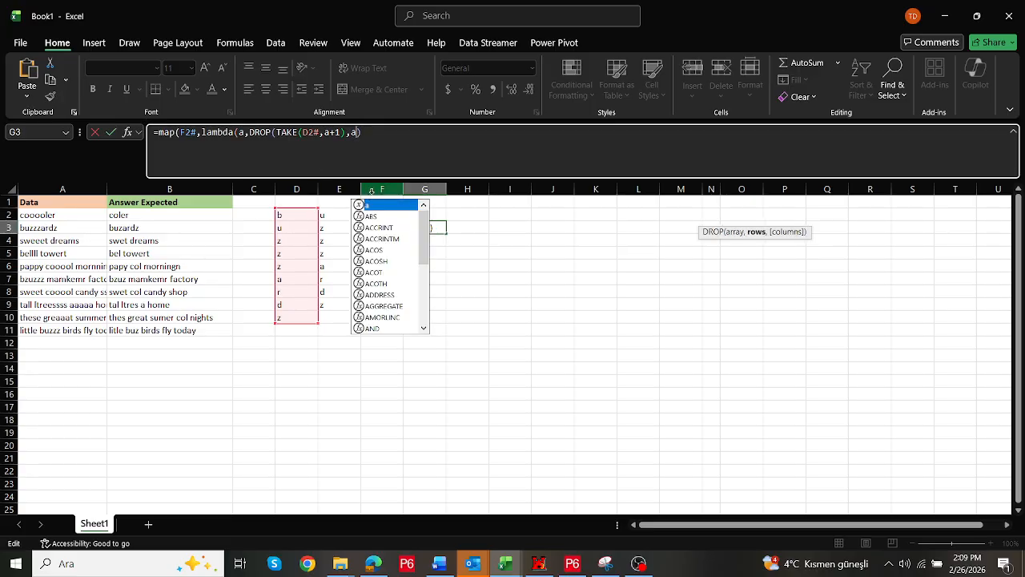
{"action": "type", "text": ")"}
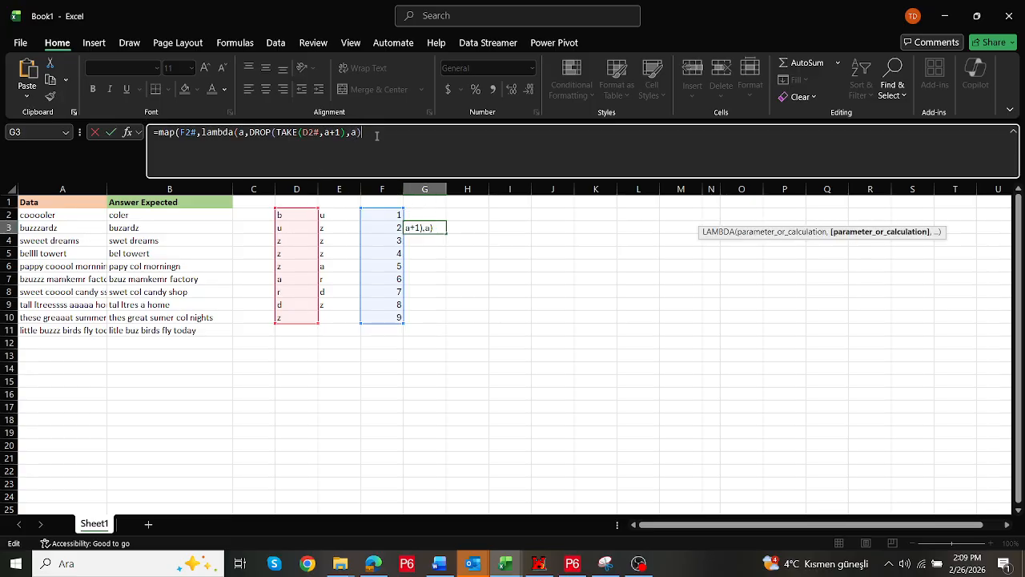
{"action": "type", "text": "))"}
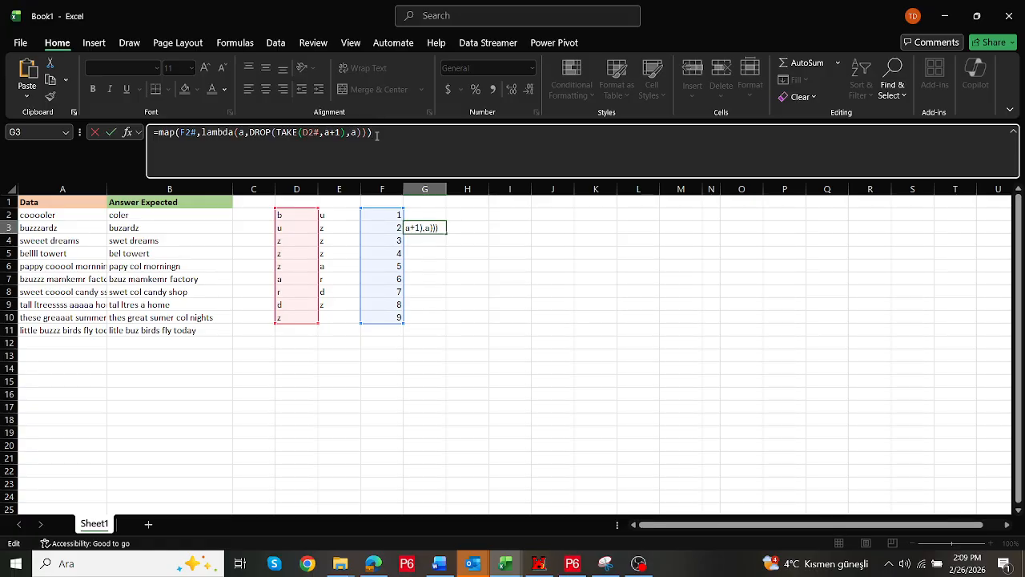
{"action": "key", "text": "ctrl+Return"}
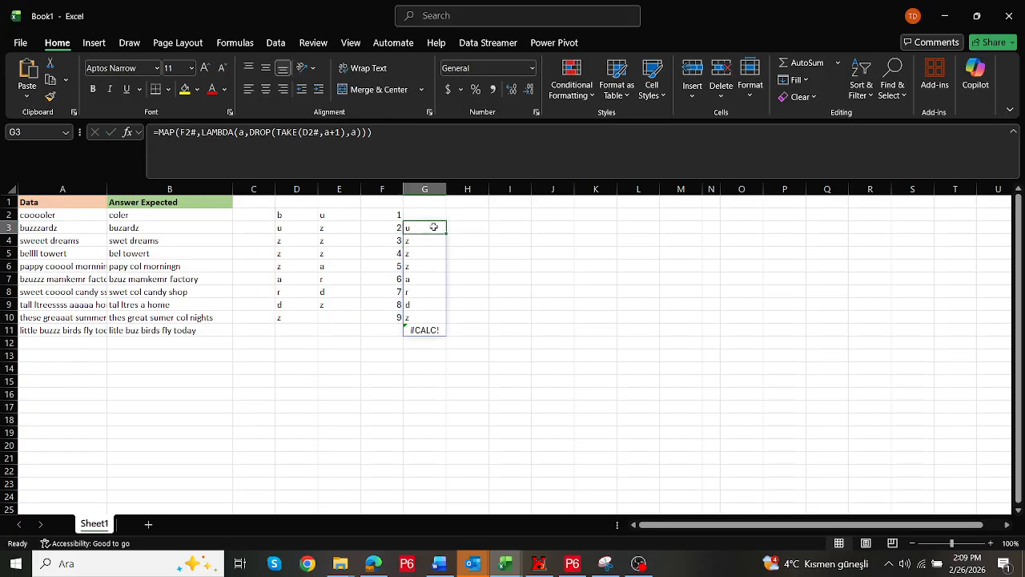
Move the MAP formula from G3 up to G2 and check its last result cell
{"action": "left_click_drag", "start_coordinate": [434, 225], "coordinate": [432, 212]}
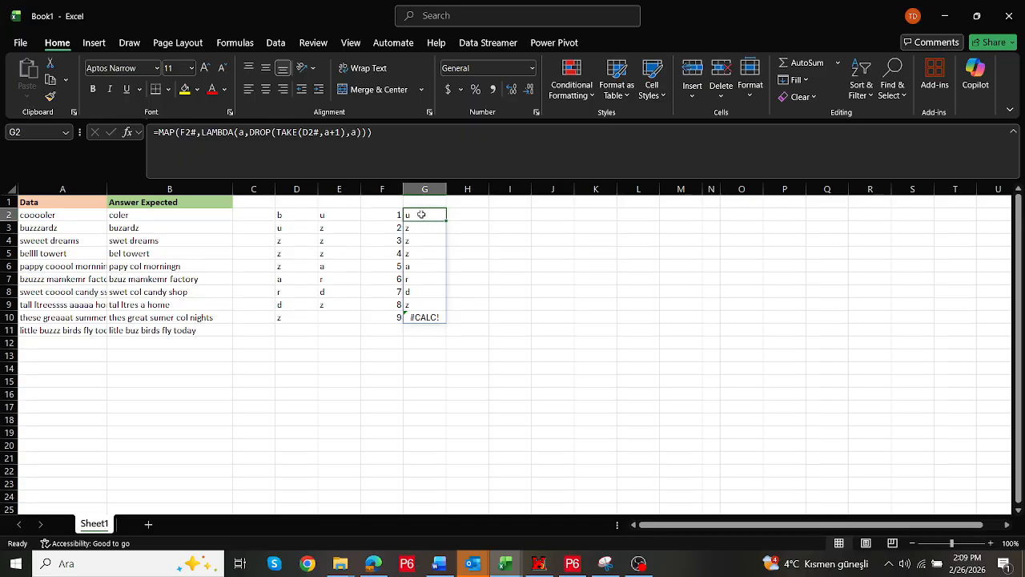
{"action": "left_click", "coordinate": [424, 316]}
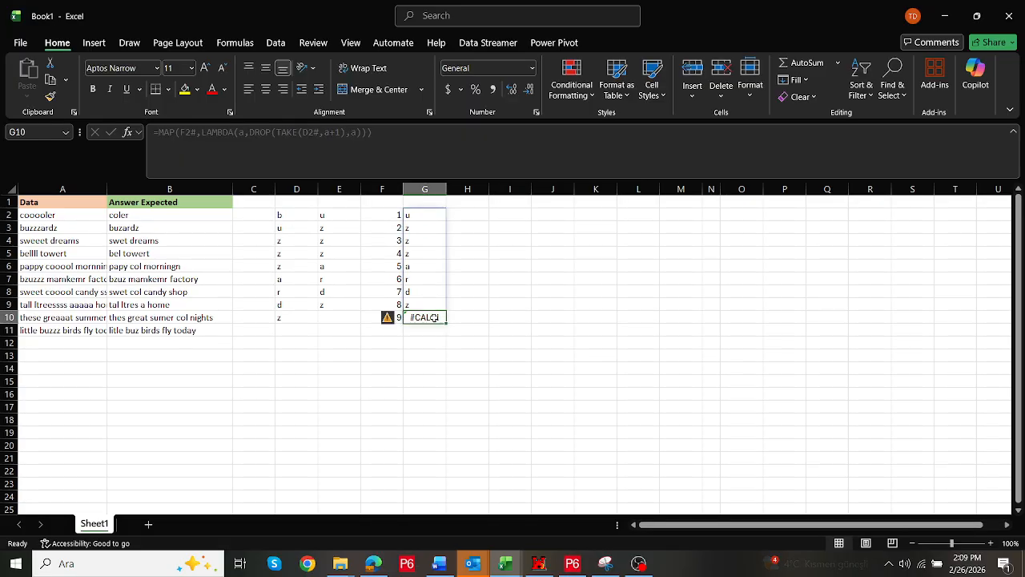
Wrap the G2 formula in IFERROR with an empty string "" as the fallback
{"action": "left_click", "coordinate": [419, 212]}
{"action": "left_click", "coordinate": [161, 132]}
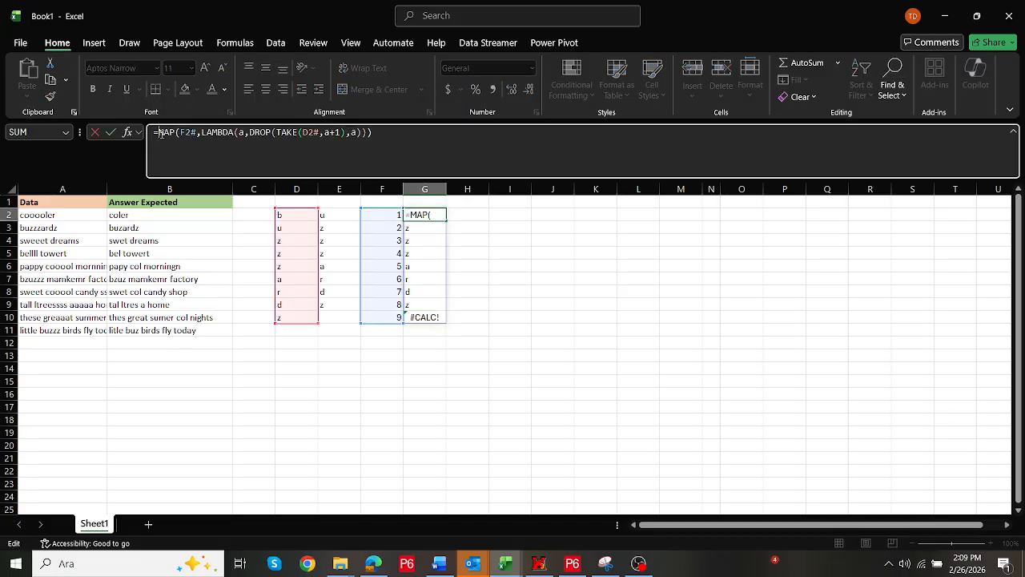
{"action": "type", "text": "if"}
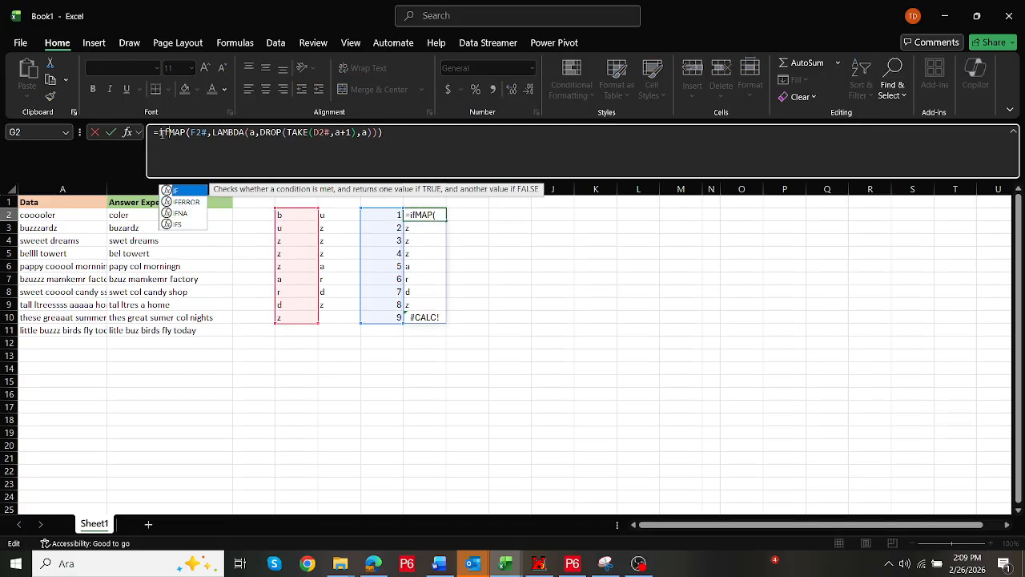
{"action": "left_click", "coordinate": [183, 202]}
{"action": "double_click", "coordinate": [184, 203]}
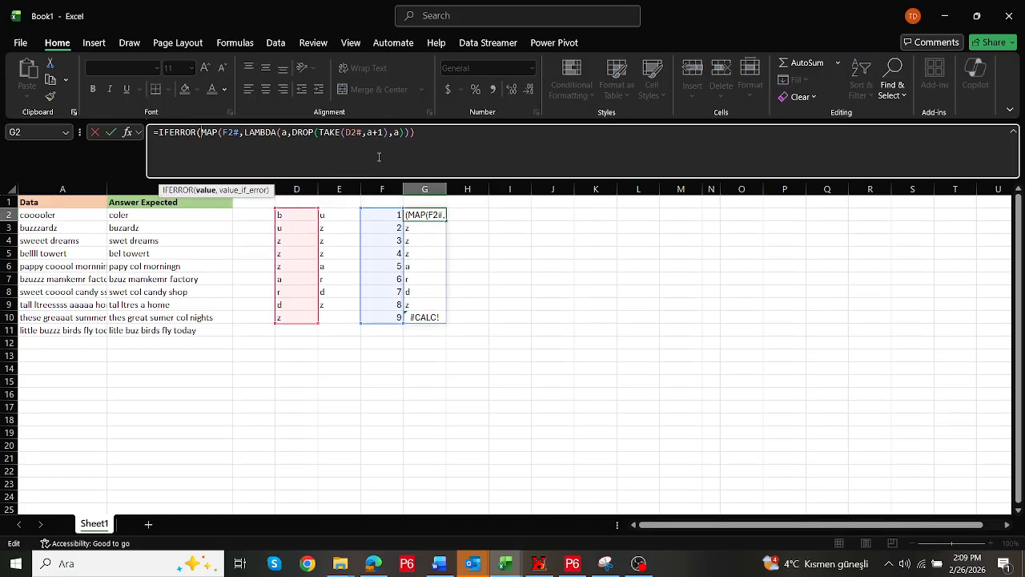
{"action": "left_click", "coordinate": [417, 138]}
{"action": "type", "text": ",\"\")"}
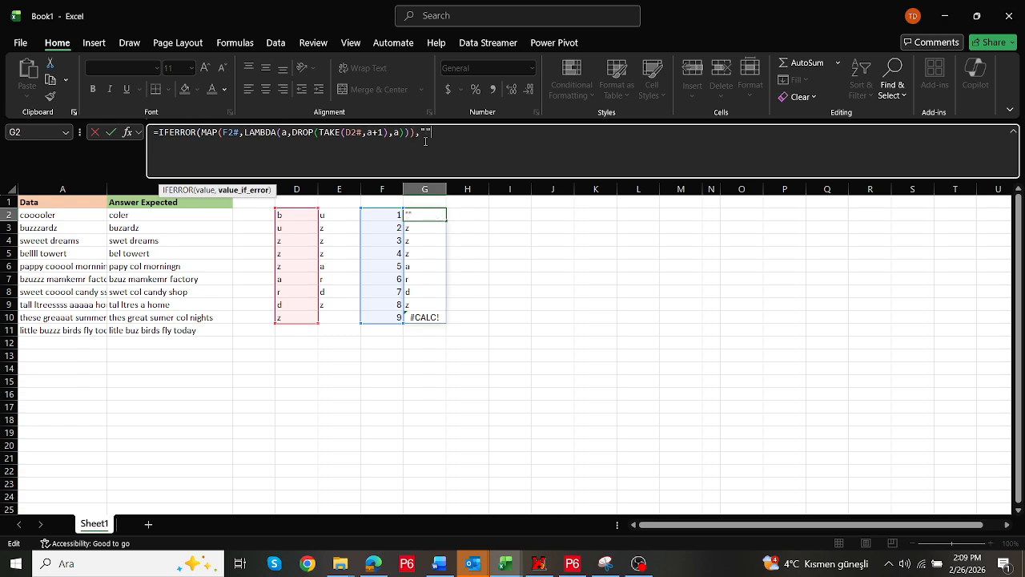
{"action": "key", "text": "Return"}
{"action": "key", "text": "Up"}
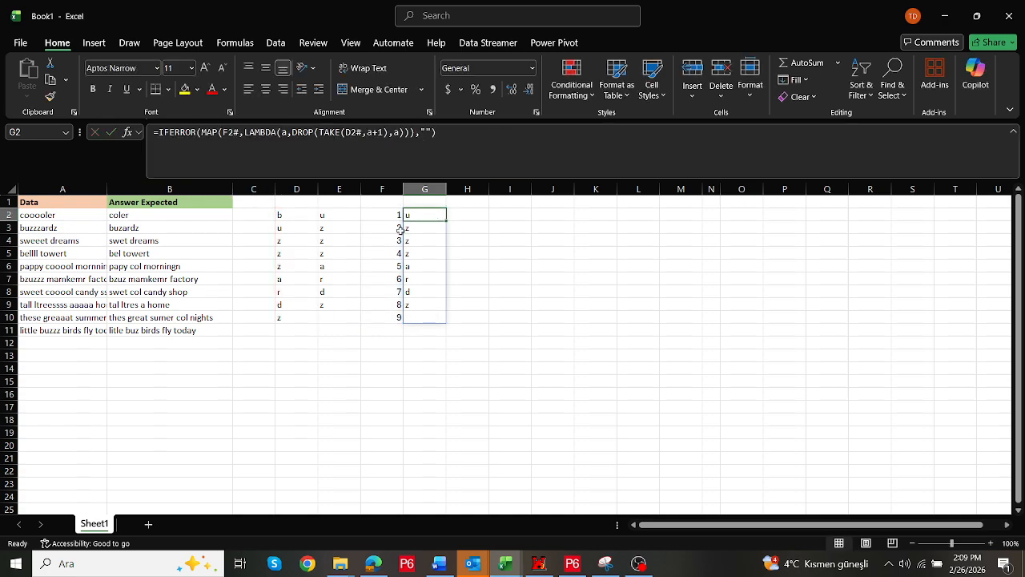
Compare the split characters in column D against the next-character results in column G
{"action": "left_click", "coordinate": [287, 216]}
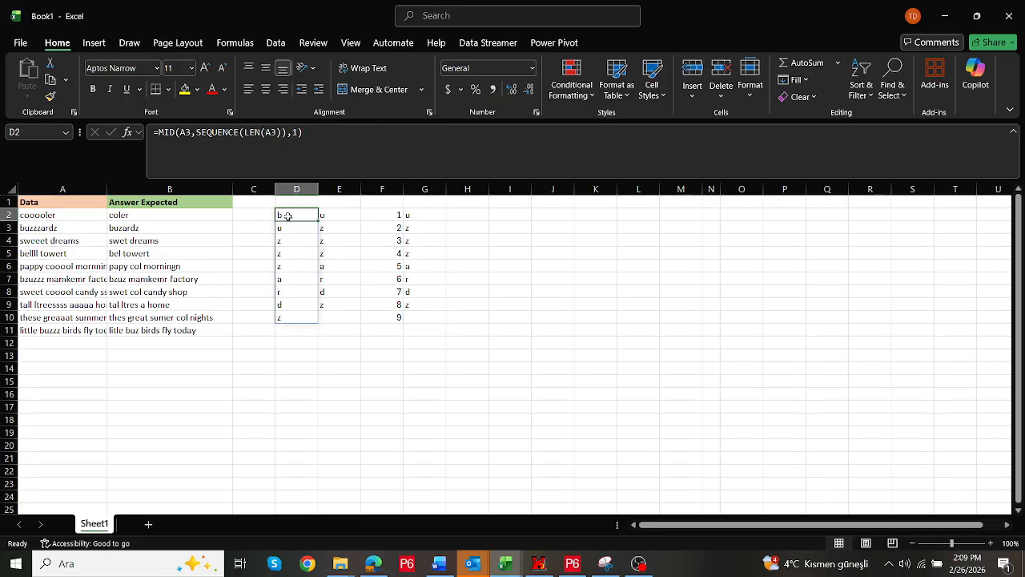
{"action": "left_click", "coordinate": [413, 216]}
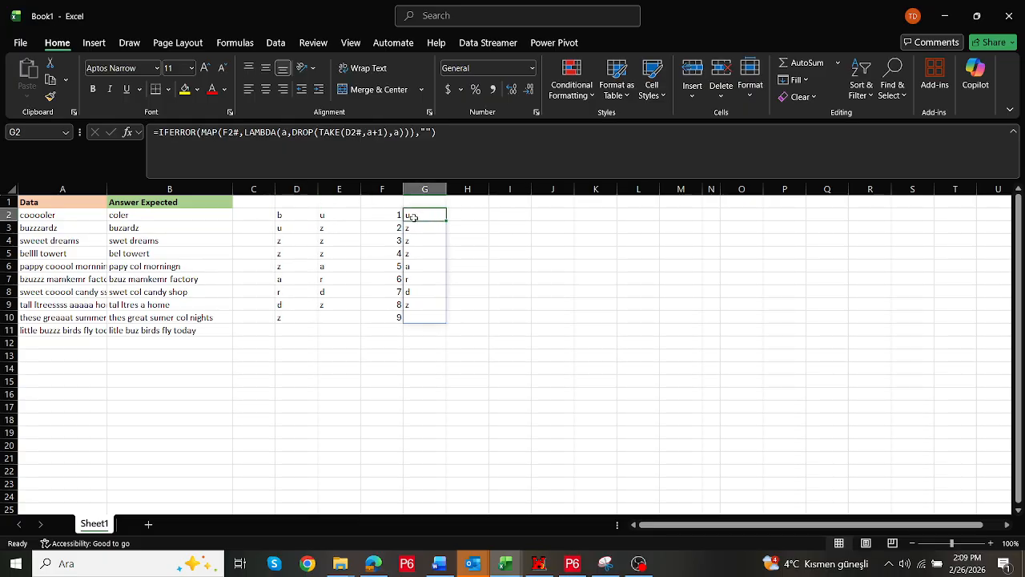
{"action": "left_click", "coordinate": [290, 231]}
{"action": "left_click", "coordinate": [412, 228]}
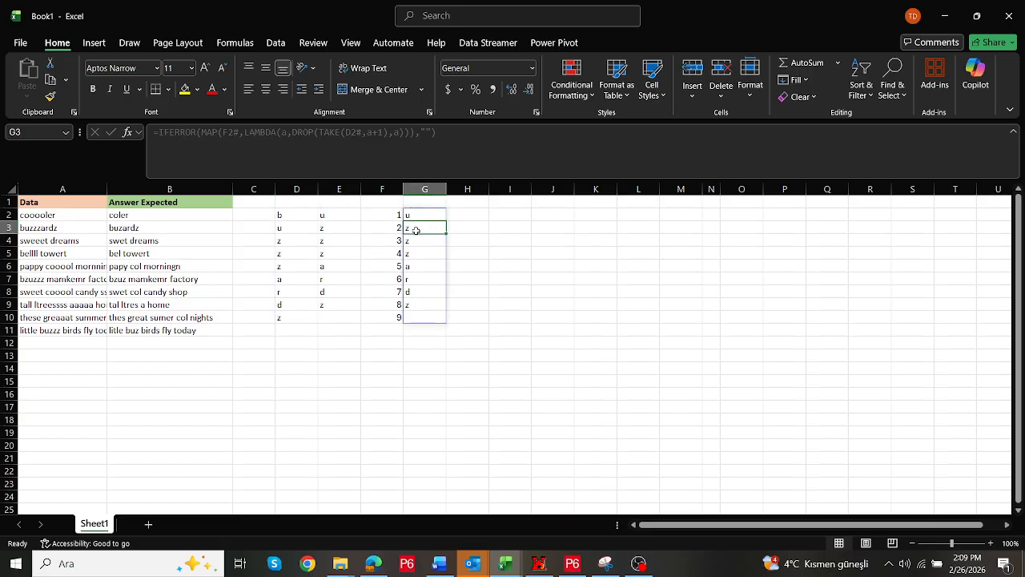
{"action": "left_click", "coordinate": [294, 244]}
{"action": "left_click", "coordinate": [418, 239]}
{"action": "left_click", "coordinate": [418, 214]}
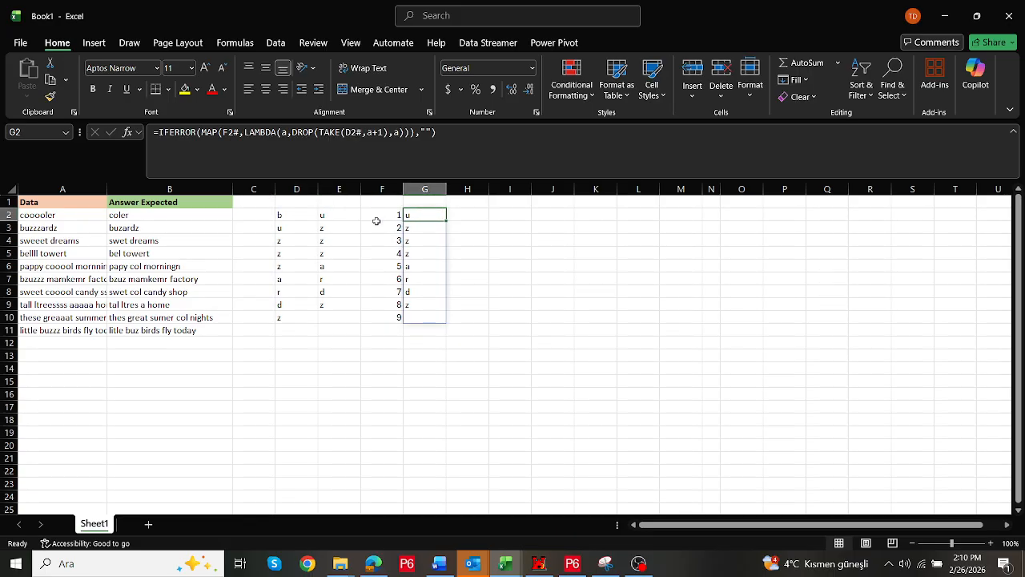
Enter =D2#=G2# in H2 to test each character against the following one
{"action": "left_click", "coordinate": [479, 217]}
{"action": "type", "text": "="}
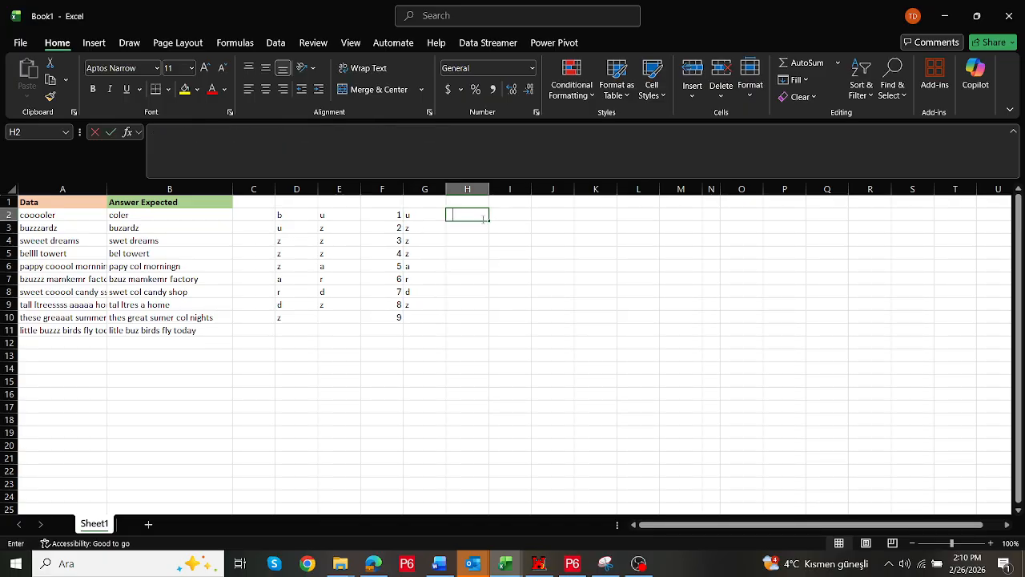
{"action": "left_click_drag", "start_coordinate": [298, 215], "coordinate": [297, 317]}
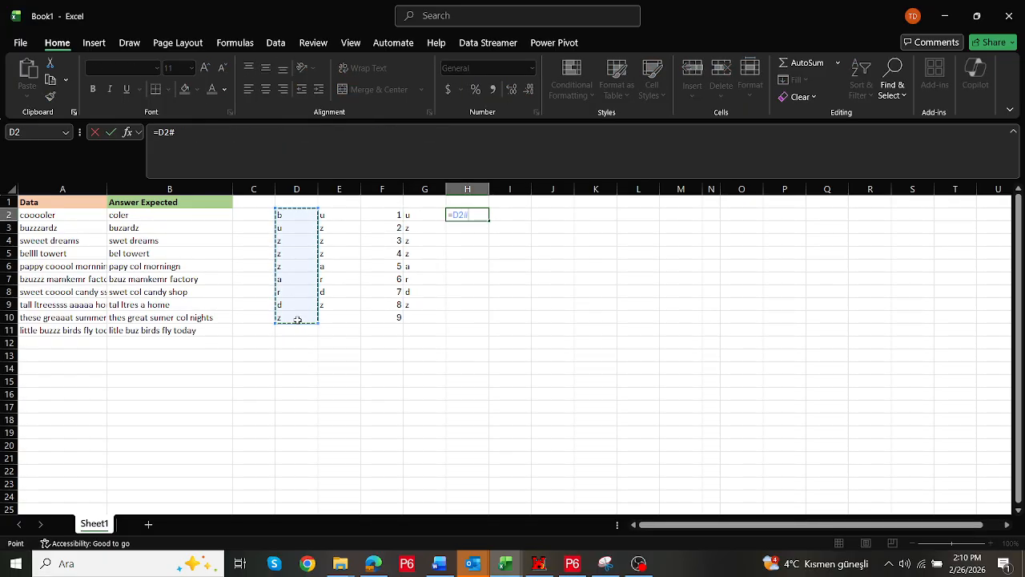
{"action": "type", "text": "="}
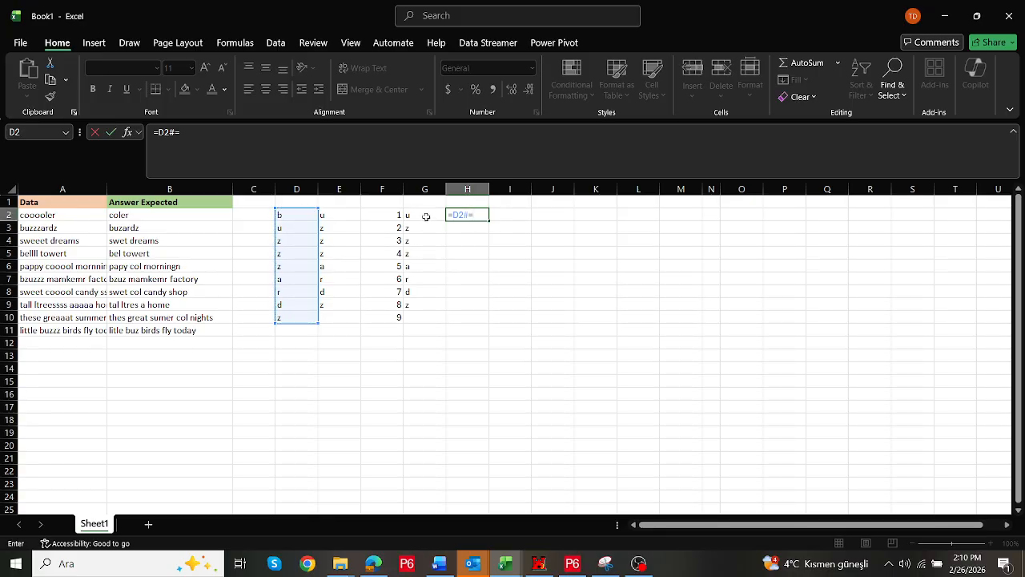
{"action": "left_click_drag", "start_coordinate": [425, 217], "coordinate": [416, 307]}
{"action": "key", "text": "Return"}
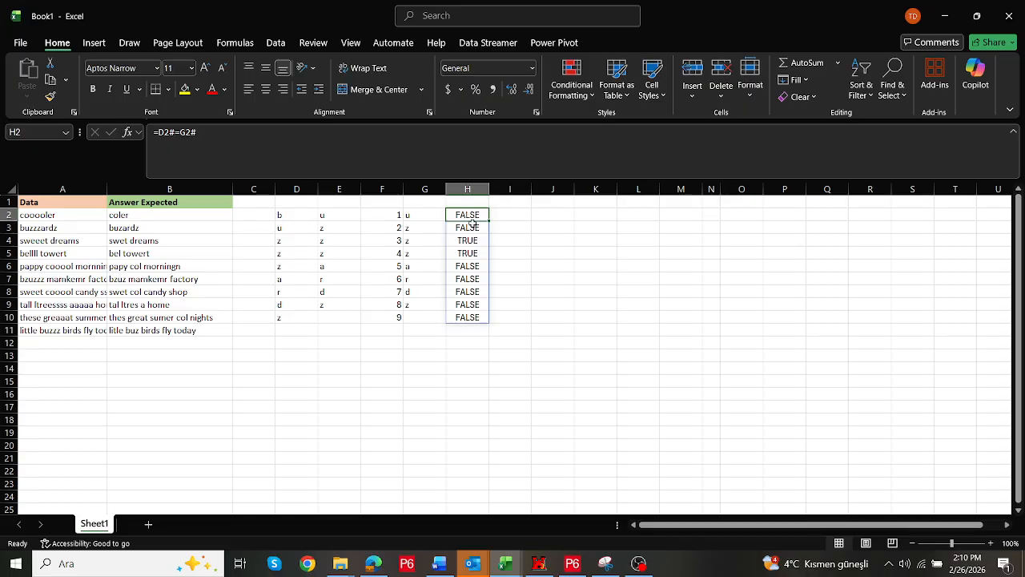
Wrap the H2 formula in FILTER so it returns the D2# characters where D2#=G2#
{"action": "left_click_drag", "start_coordinate": [470, 215], "coordinate": [468, 226]}
{"action": "left_click_drag", "start_coordinate": [287, 241], "coordinate": [291, 254]}
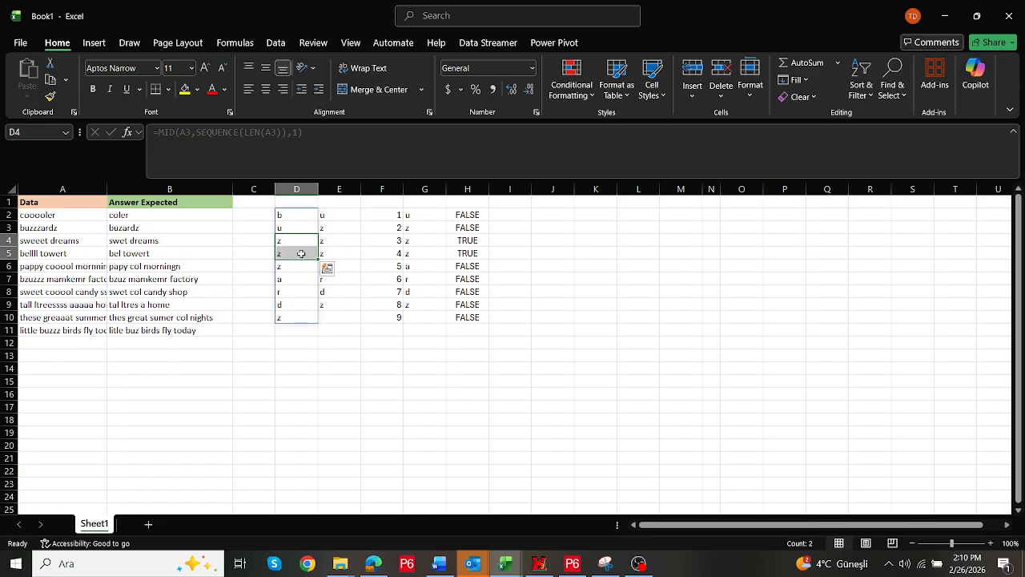
{"action": "left_click", "coordinate": [471, 217]}
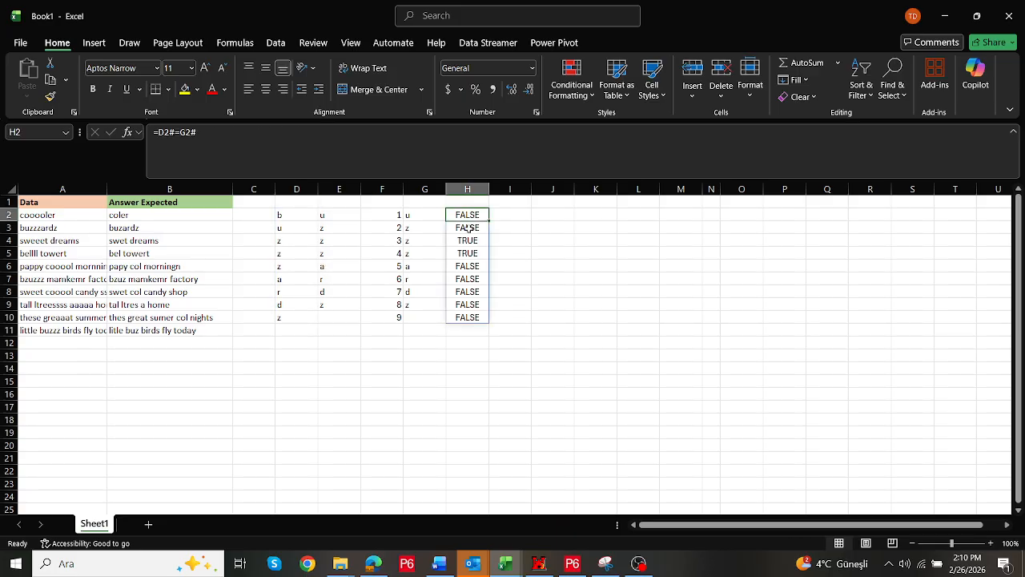
{"action": "left_click", "coordinate": [206, 141]}
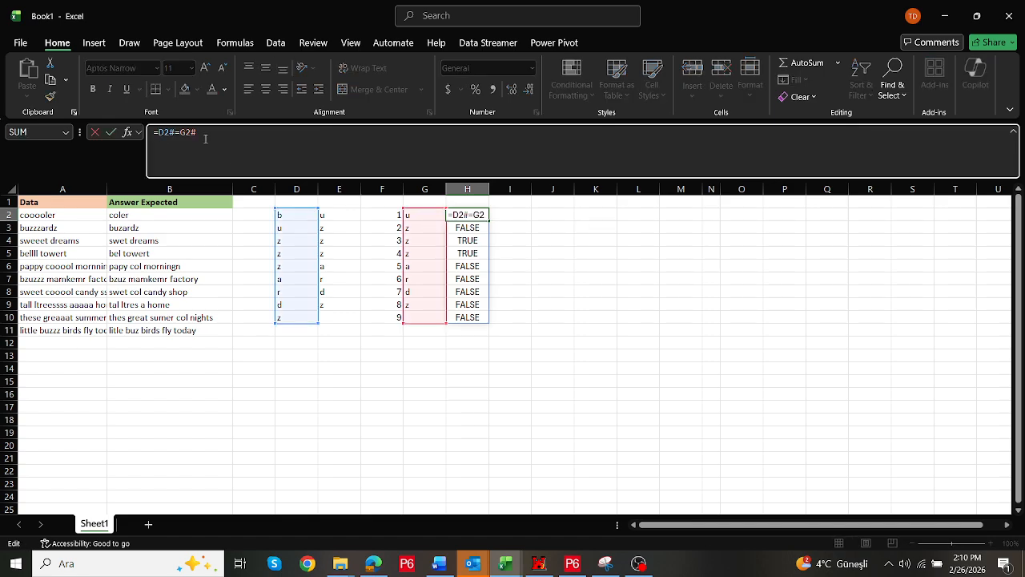
{"action": "key", "text": "Home"}
{"action": "key", "text": "Right"}
{"action": "type", "text": "filter("}
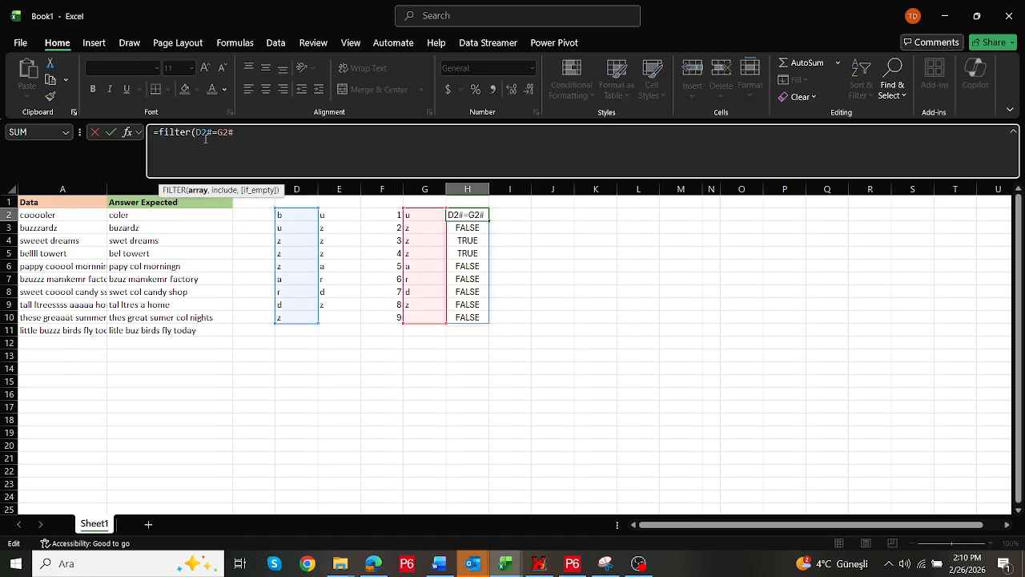
{"action": "left_click_drag", "start_coordinate": [297, 214], "coordinate": [299, 314]}
{"action": "type", "text": ","}
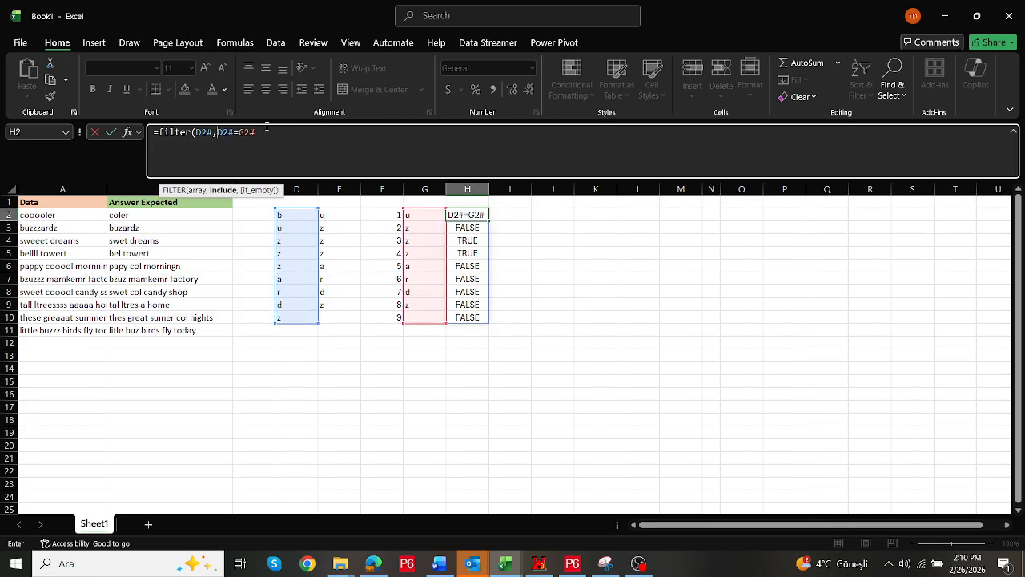
{"action": "left_click", "coordinate": [274, 132]}
{"action": "key", "text": "Return"}
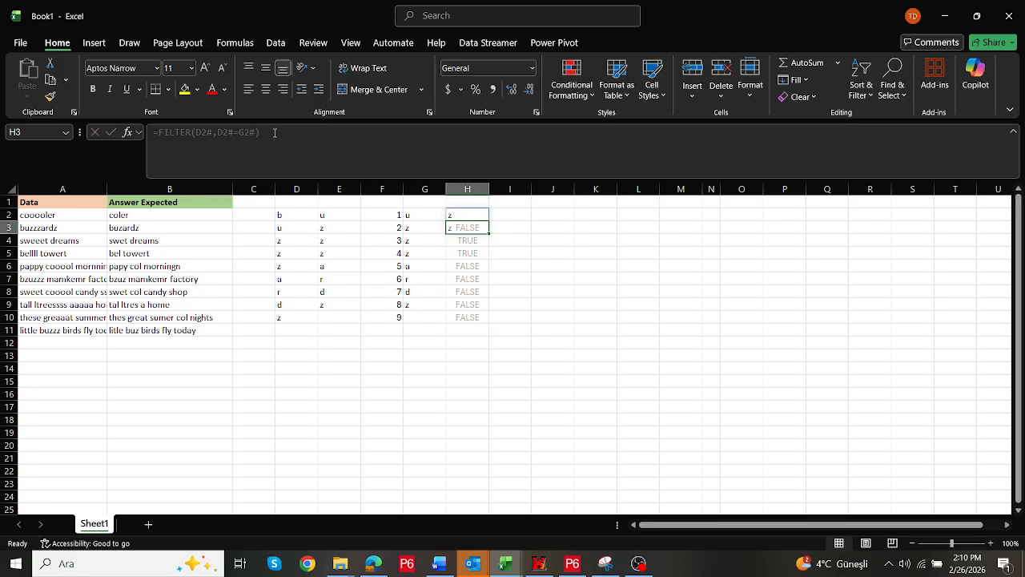
Negate the FILTER condition with NOT so only characters differing from the next one are kept
{"action": "key", "text": "Up"}
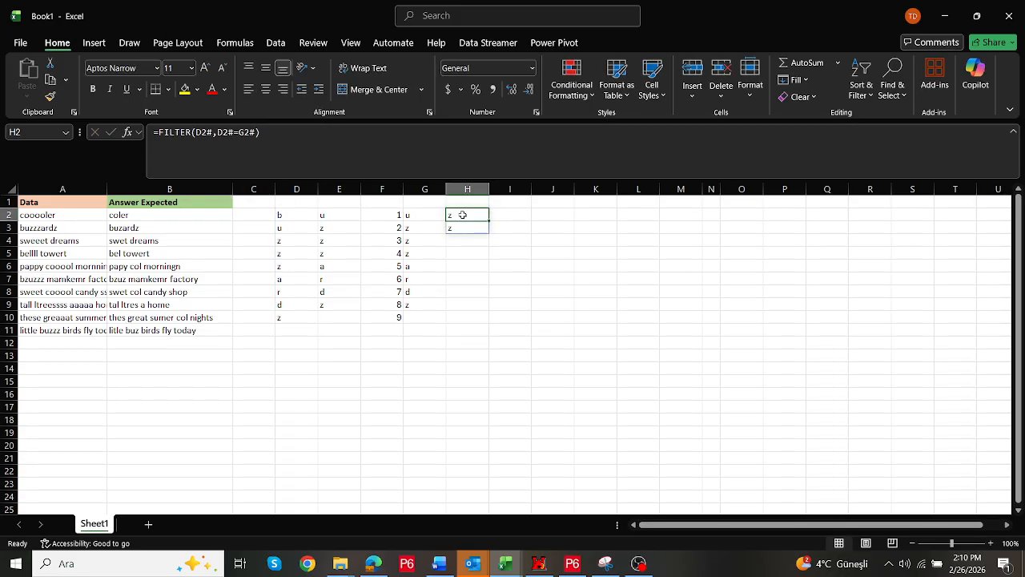
{"action": "left_click", "coordinate": [215, 132]}
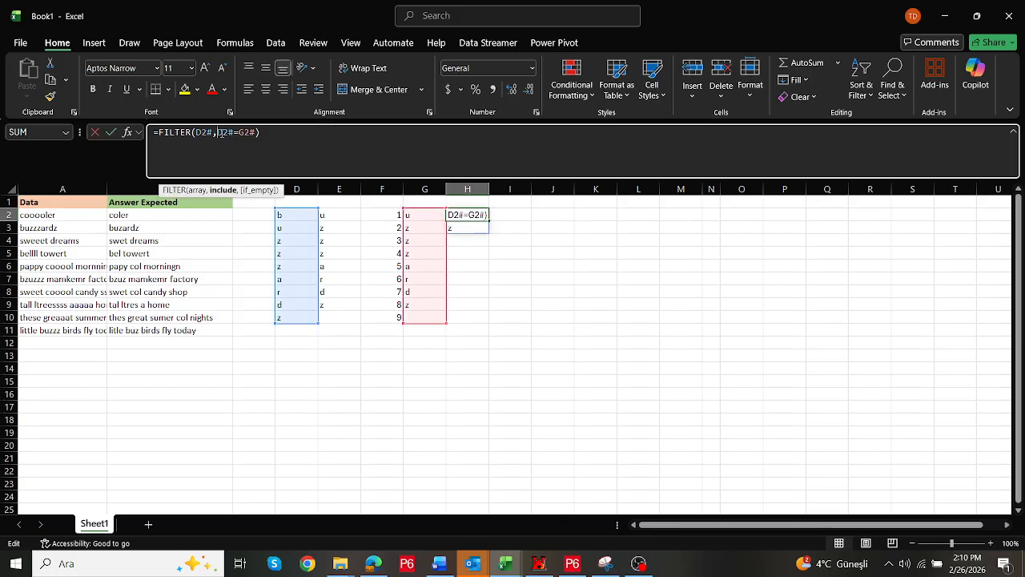
{"action": "type", "text": "not("}
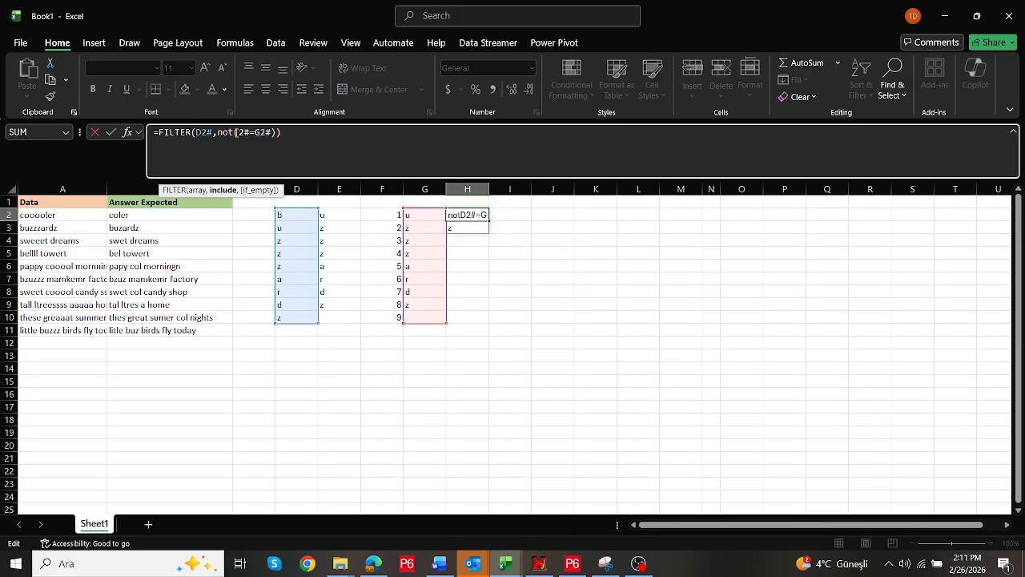
{"action": "left_click", "coordinate": [314, 132]}
{"action": "type", "text": ")"}
{"action": "key", "text": "Return"}
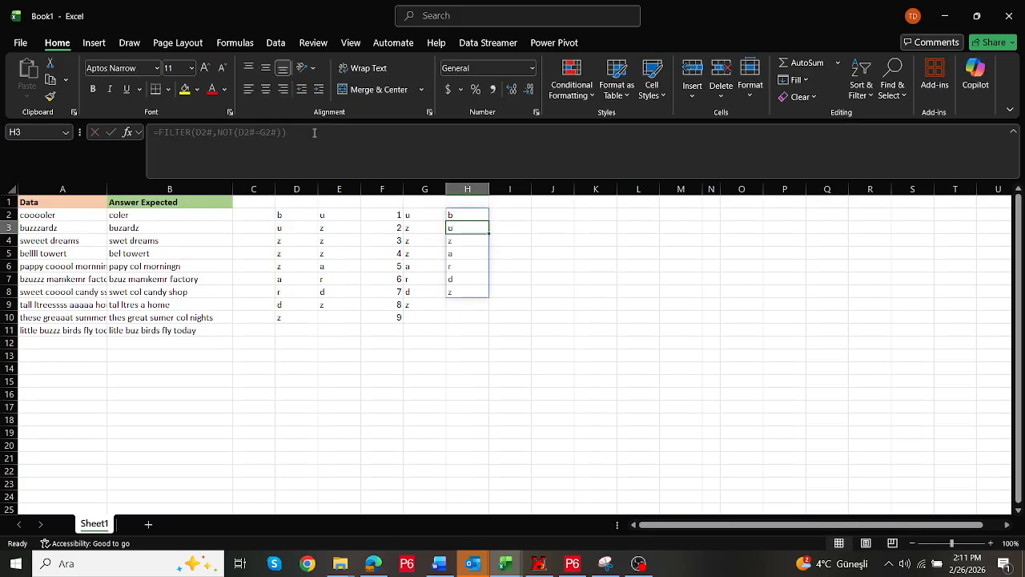
Strip the FILTER wrapper so H2 contains just =NOT(D2#=G2#)
{"action": "key", "text": "Up"}
{"action": "left_click_drag", "start_coordinate": [214, 132], "coordinate": [158, 132]}
{"action": "key", "text": "BackSpace"}
{"action": "left_click", "coordinate": [265, 137]}
{"action": "key", "text": "BackSpace"}
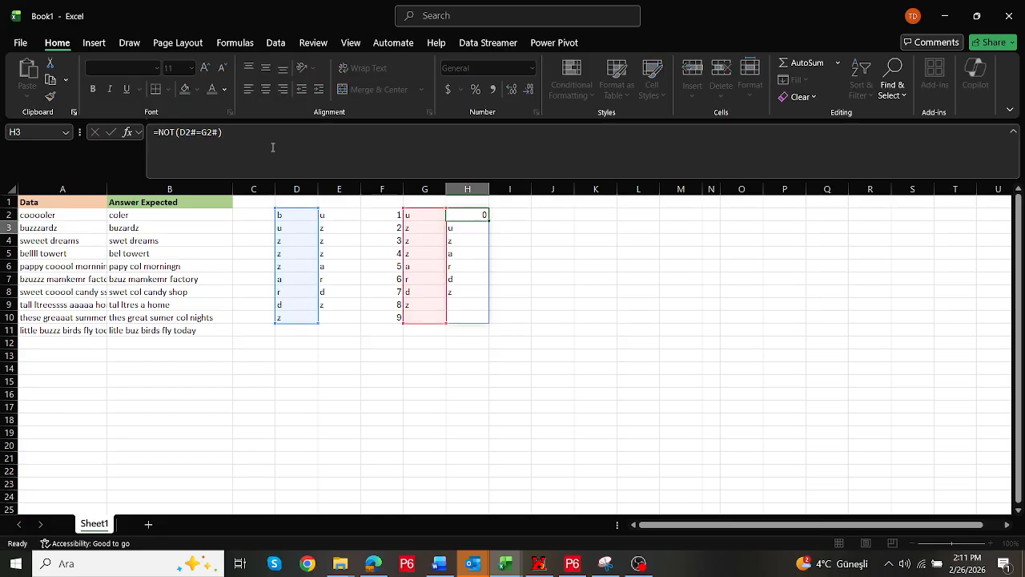
{"action": "key", "text": "Return"}
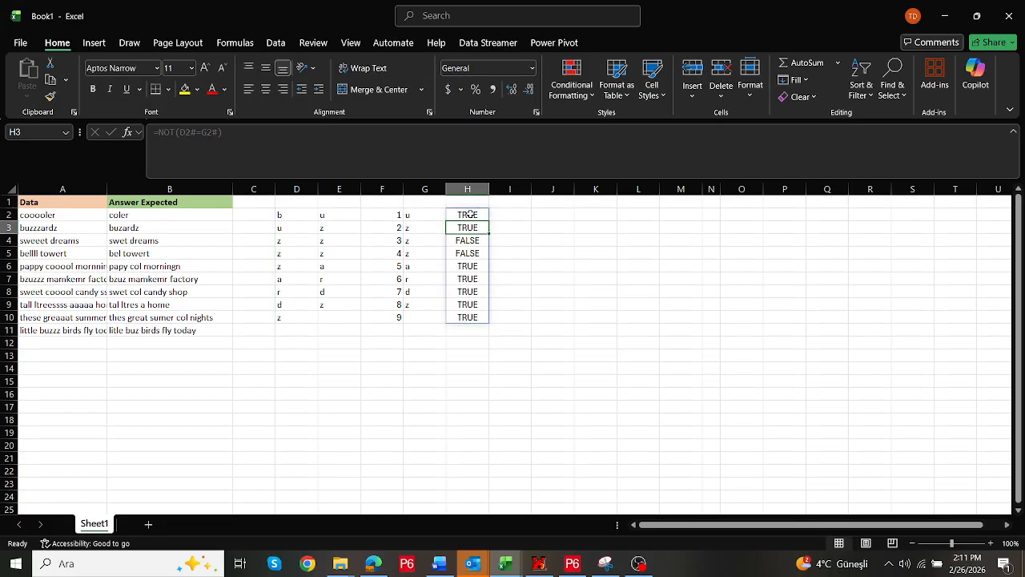
Compare the TRUE/FALSE results in column H against the split characters in column D
{"action": "left_click", "coordinate": [473, 213]}
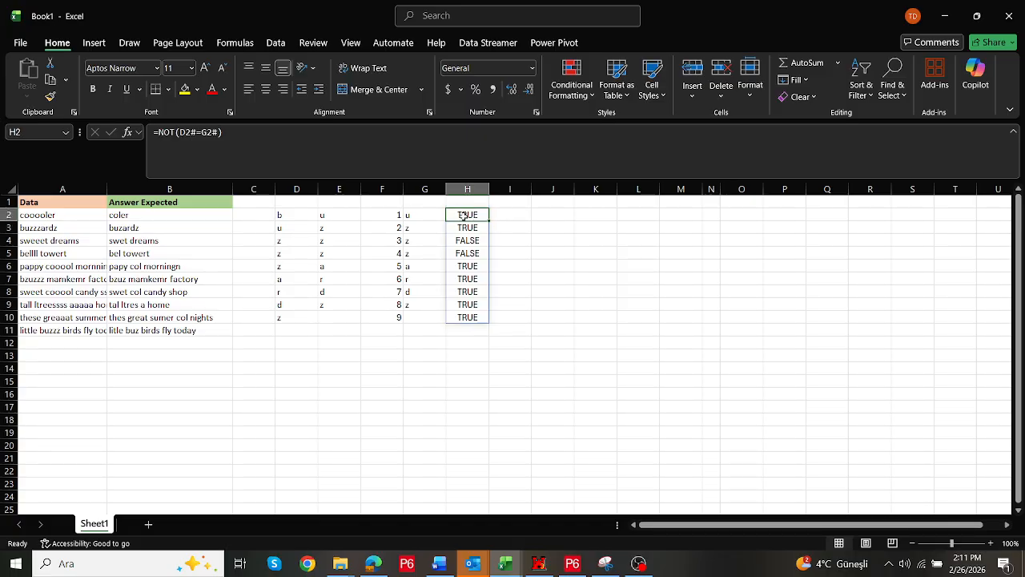
{"action": "left_click", "coordinate": [292, 216]}
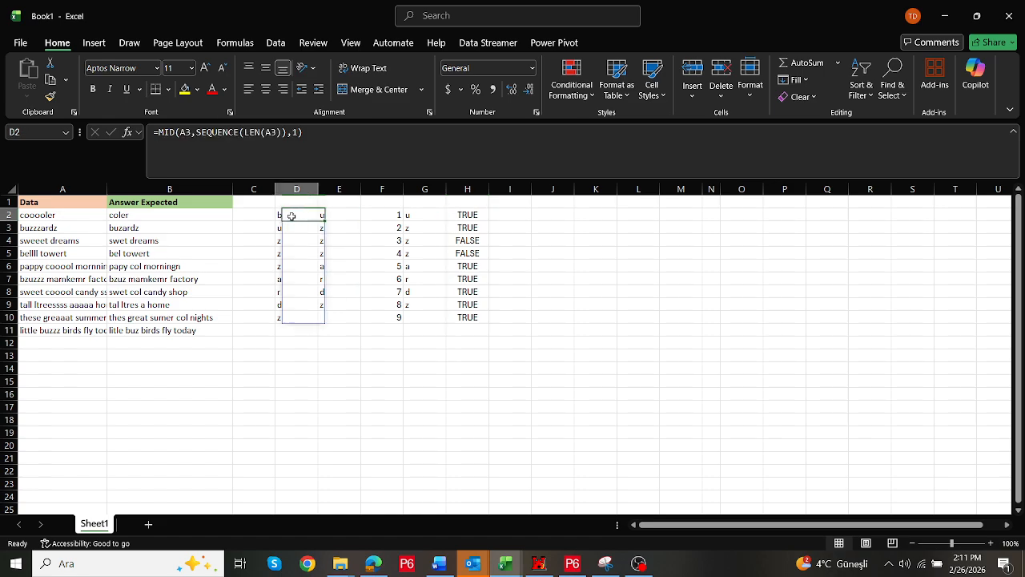
{"action": "left_click", "coordinate": [291, 228]}
{"action": "left_click_drag", "start_coordinate": [282, 239], "coordinate": [292, 268]}
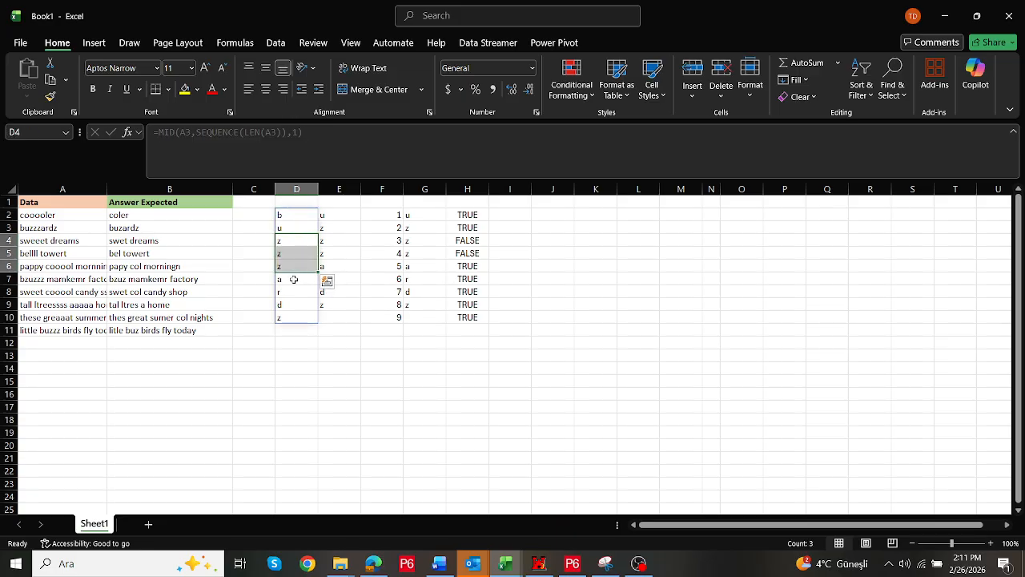
{"action": "left_click", "coordinate": [294, 279]}
{"action": "left_click", "coordinate": [292, 291]}
{"action": "left_click", "coordinate": [292, 304]}
{"action": "left_click", "coordinate": [292, 318]}
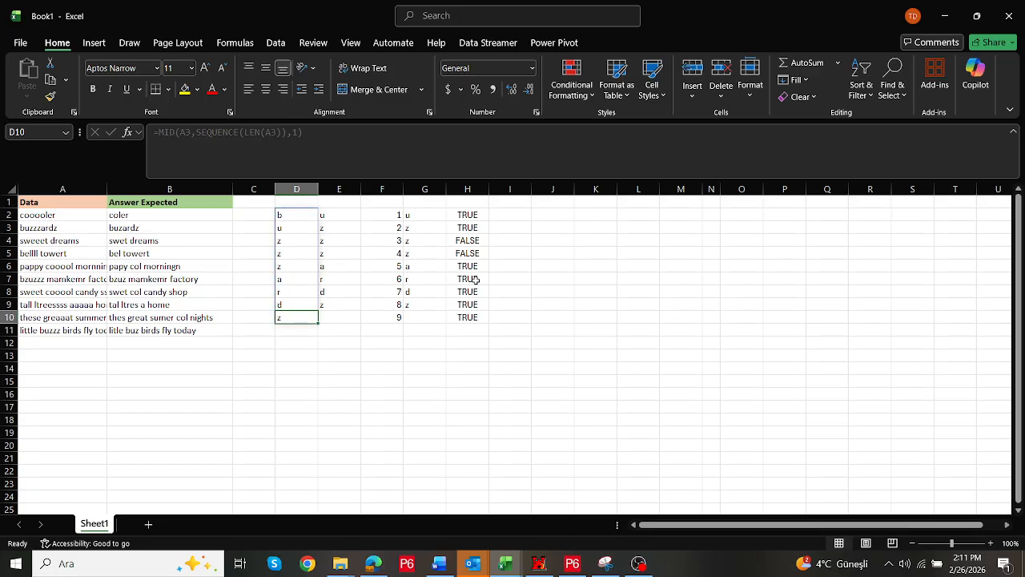
Wrap the H2 formula in FILTER to return D2# characters where NOT(D2#=G2#) holds
{"action": "left_click", "coordinate": [471, 215]}
{"action": "left_click", "coordinate": [157, 132]}
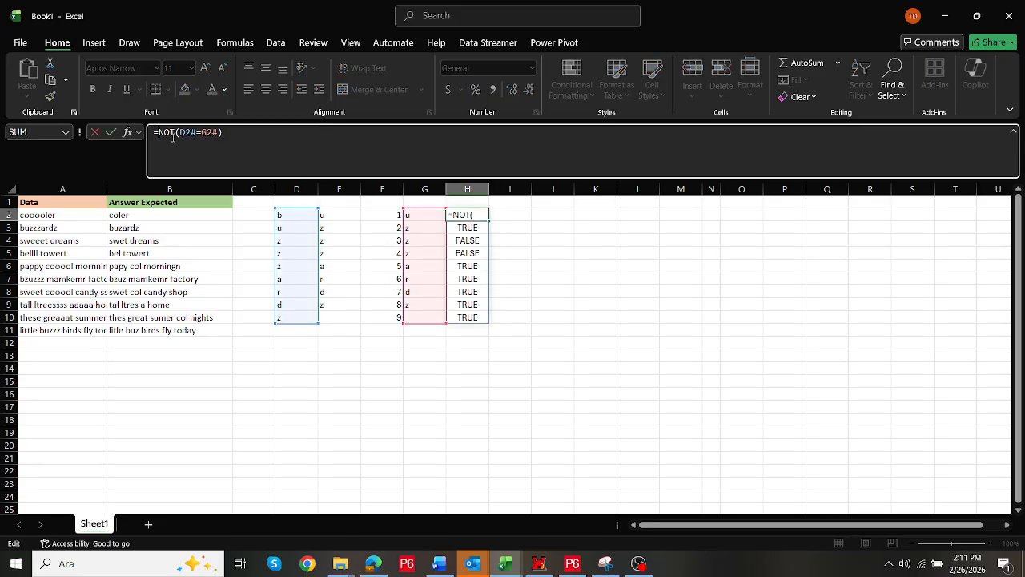
{"action": "type", "text": "filter("}
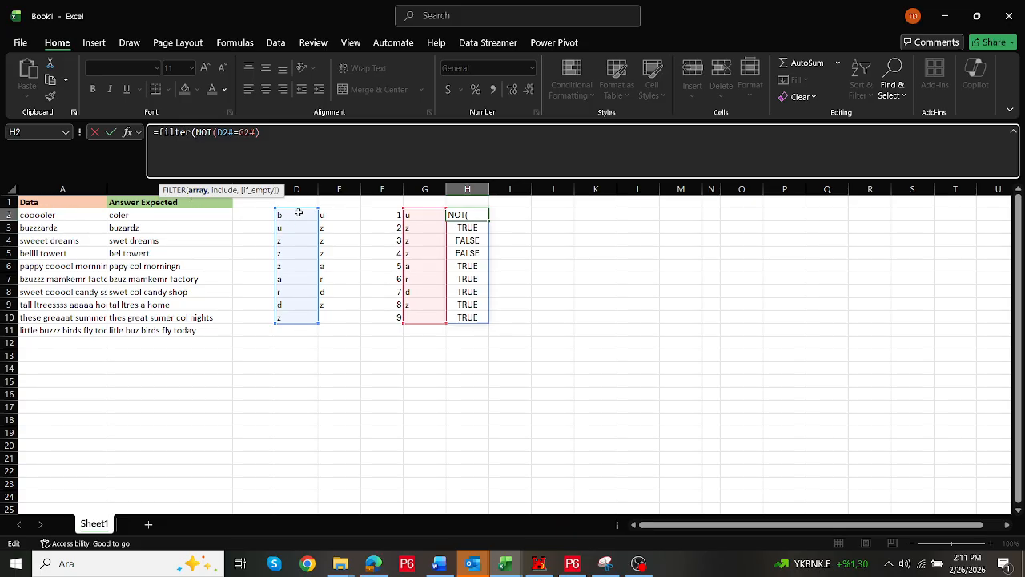
{"action": "left_click_drag", "start_coordinate": [295, 214], "coordinate": [293, 317]}
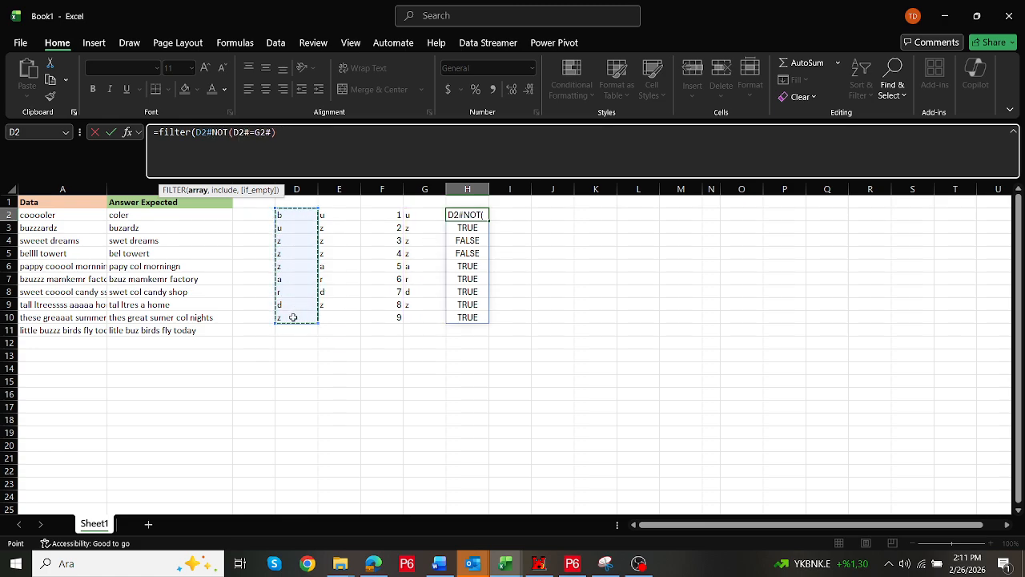
{"action": "type", "text": ","}
{"action": "left_click", "coordinate": [304, 141]}
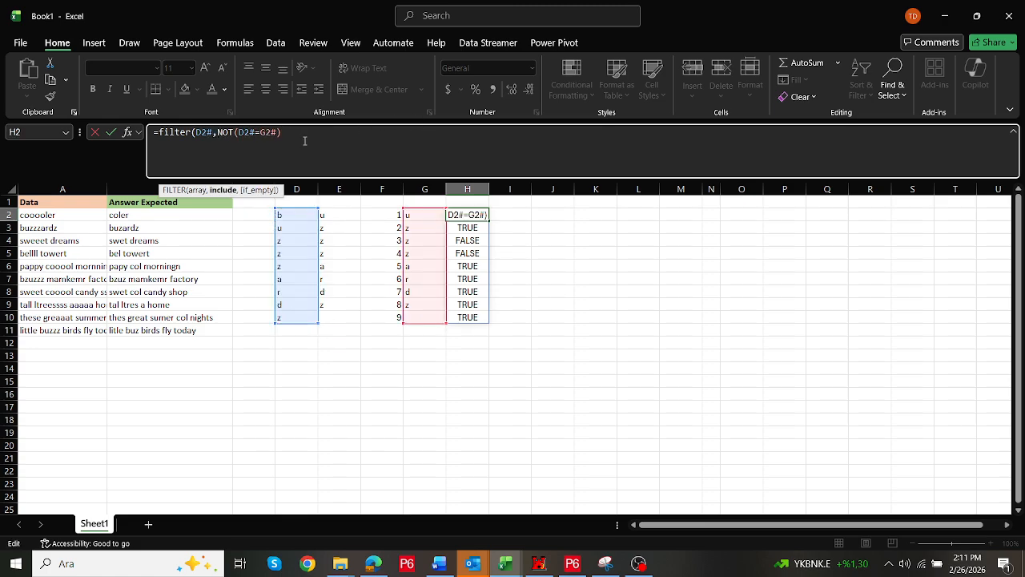
{"action": "type", "text": ")"}
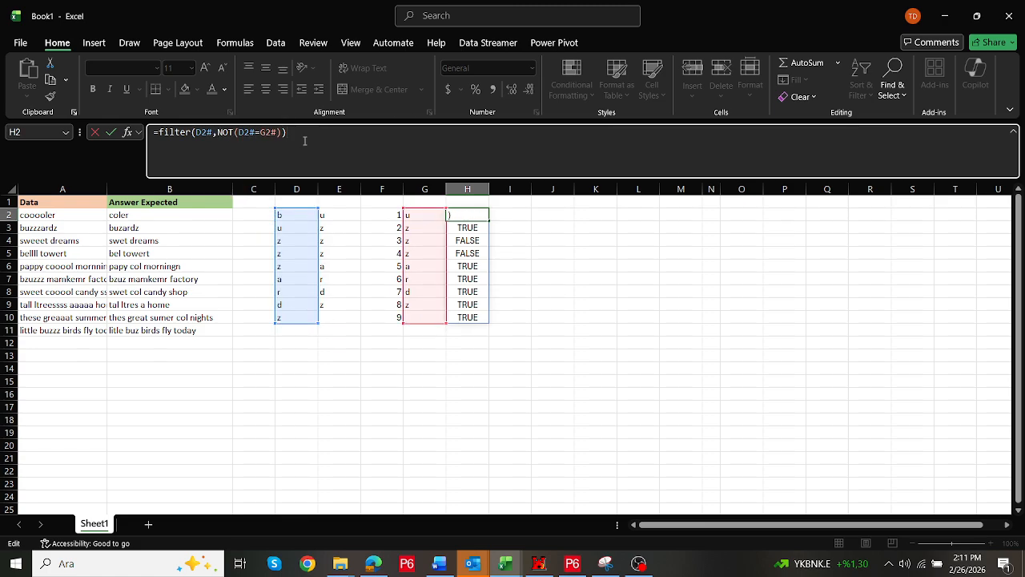
{"action": "left_click", "coordinate": [222, 132]}
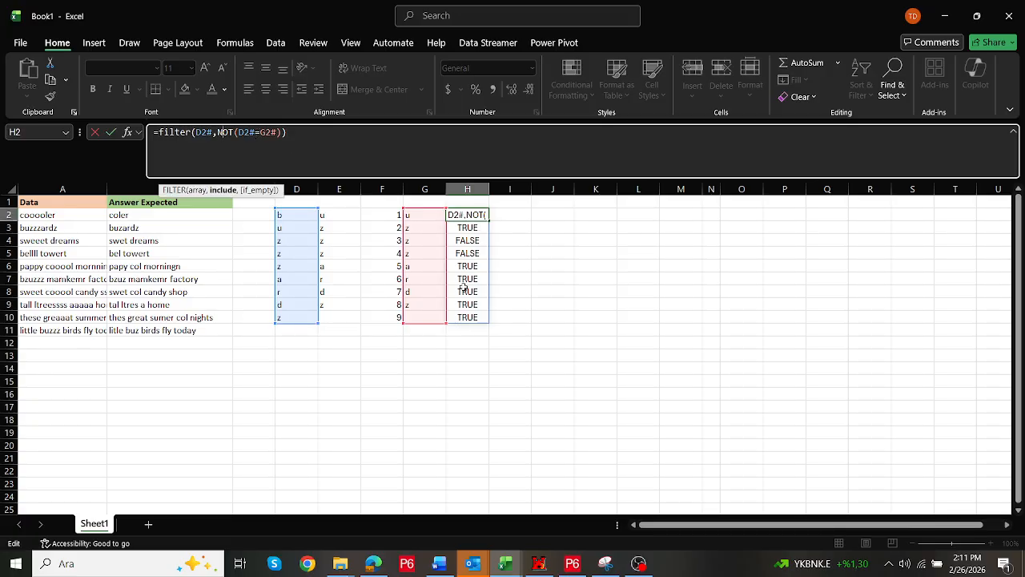
{"action": "left_click", "coordinate": [309, 137]}
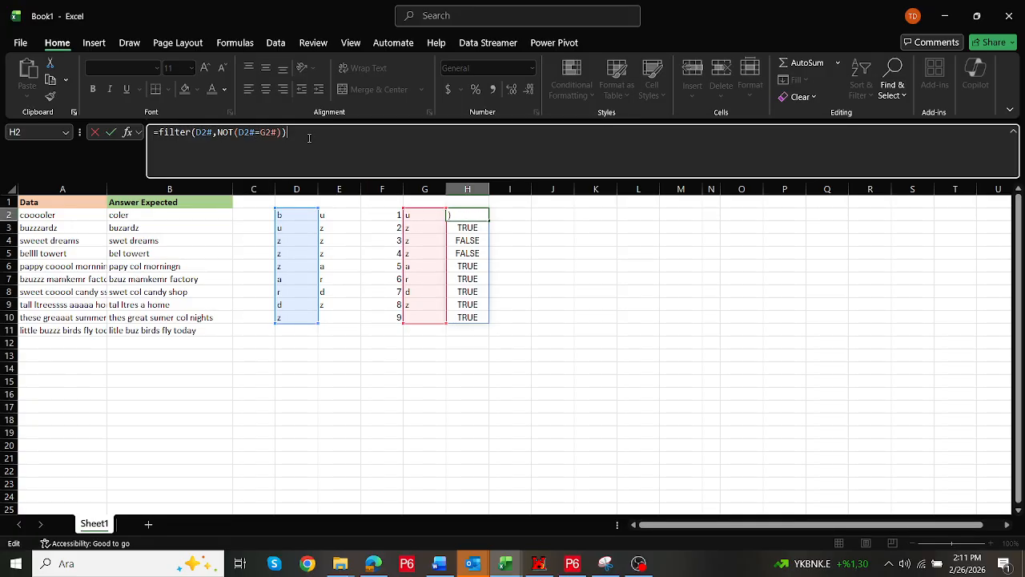
{"action": "key", "text": "ctrl+Return"}
Wrap the FILTER in TEXTJOIN with empty delimiter and ignore_empty arguments to join the kept letters
{"action": "left_click", "coordinate": [160, 134]}
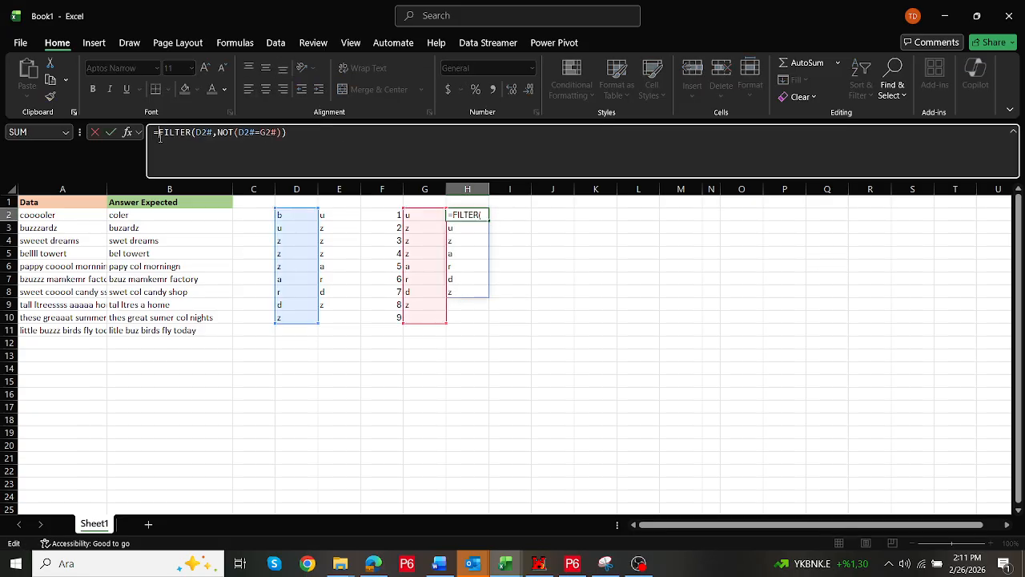
{"action": "type", "text": "te"}
{"action": "double_click", "coordinate": [192, 226]}
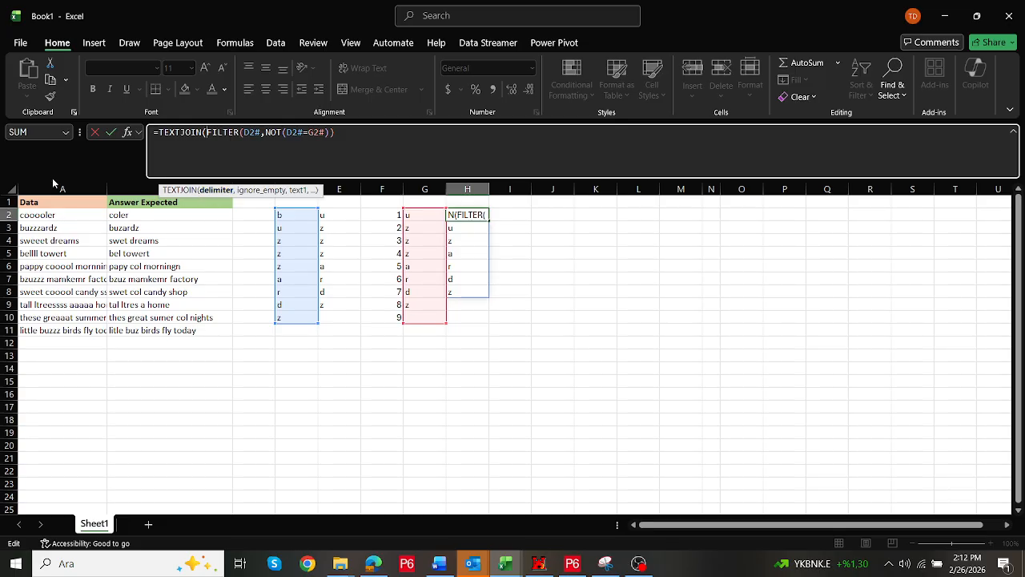
{"action": "type", "text": ",,"}
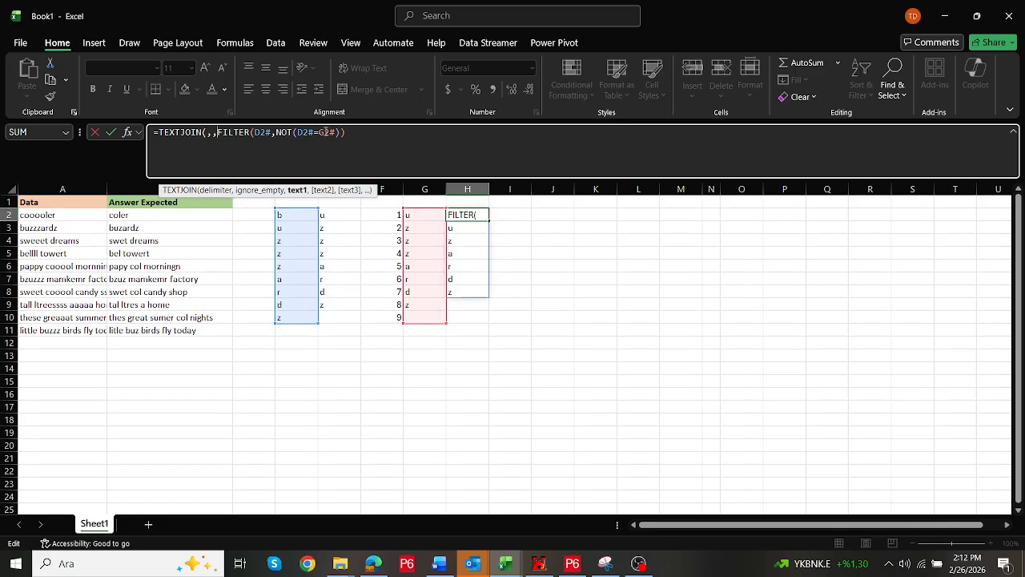
{"action": "type", "text": ")"}
{"action": "key", "text": "ctrl+Return"}
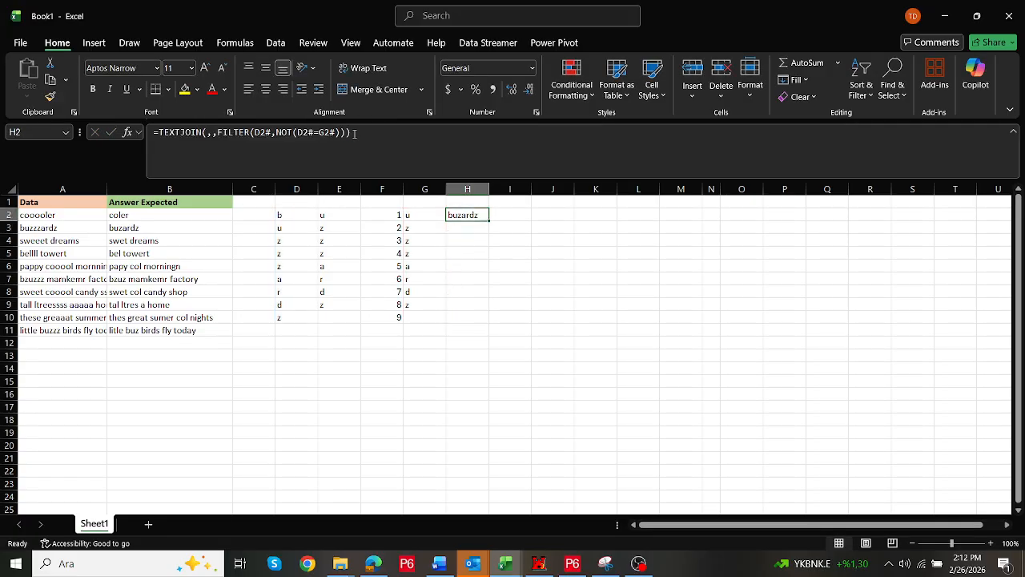
Move the TEXTJOIN formula from H2 to J2 and compare it with the expected answer in B3
{"action": "left_click_drag", "start_coordinate": [465, 221], "coordinate": [551, 217]}
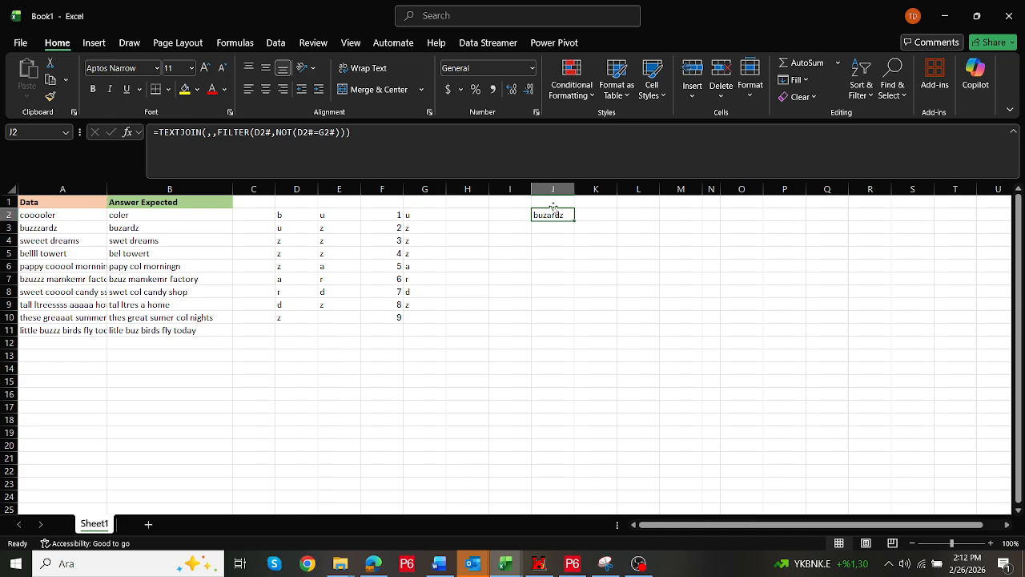
{"action": "left_click", "coordinate": [132, 230]}
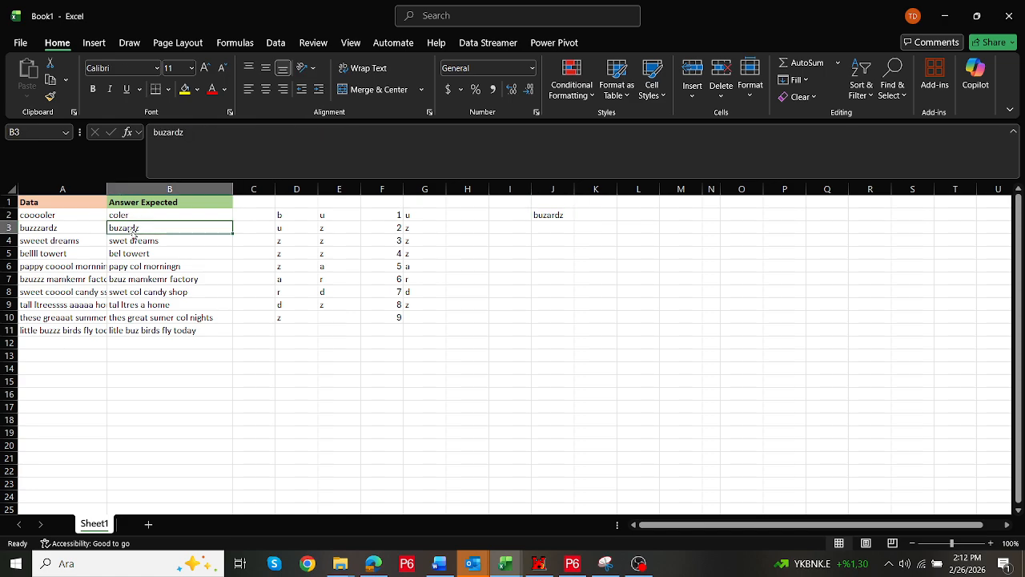
Inspect the formulas in J2 and G2
{"action": "left_click", "coordinate": [548, 217]}
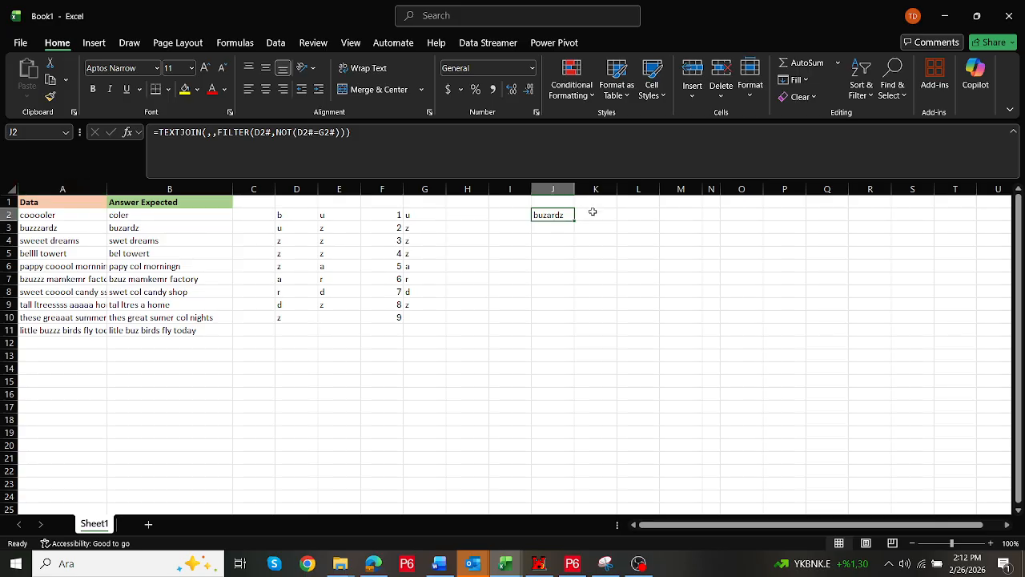
{"action": "double_click", "coordinate": [549, 216]}
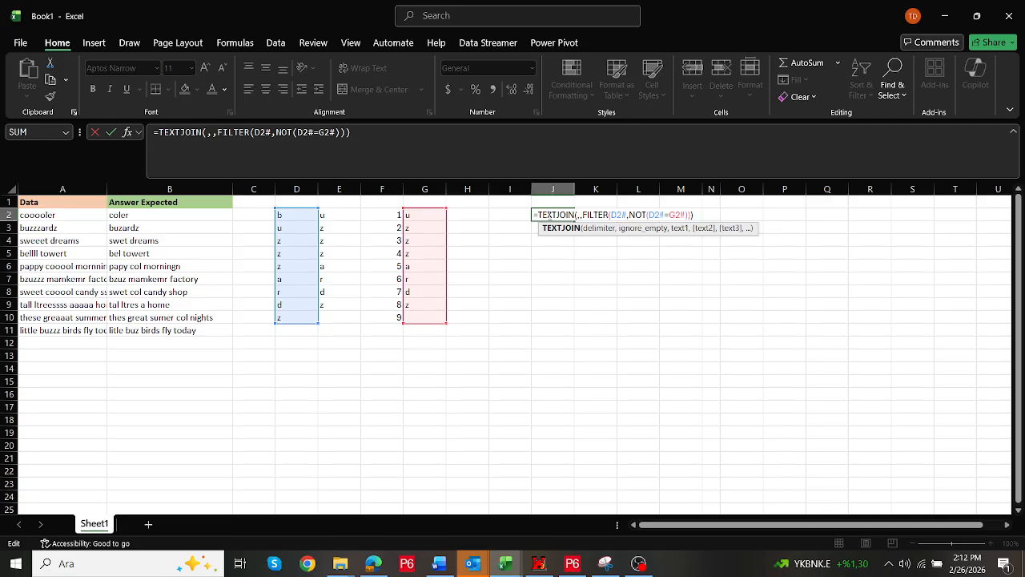
{"action": "key", "text": "ctrl+Return"}
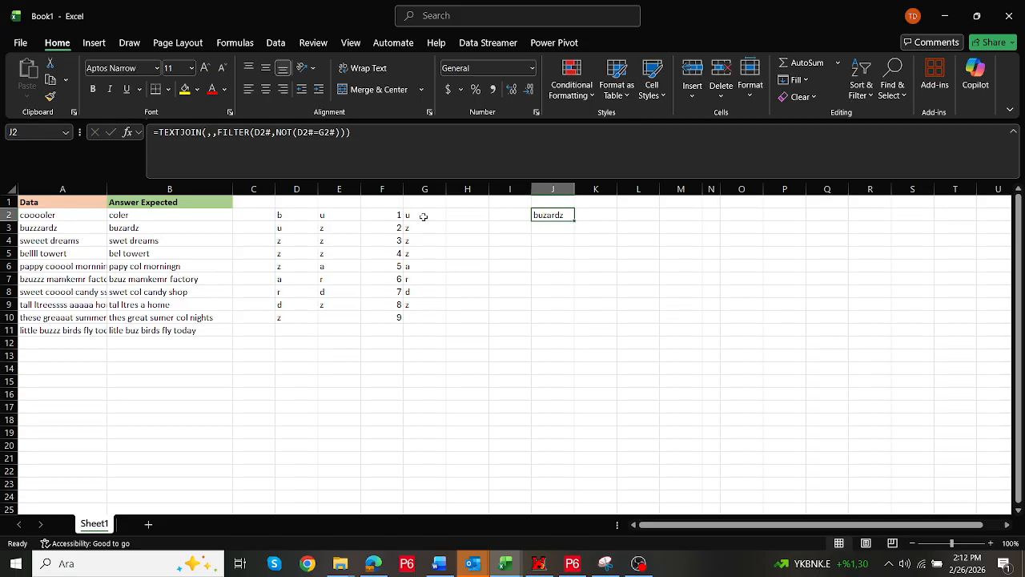
{"action": "double_click", "coordinate": [548, 214]}
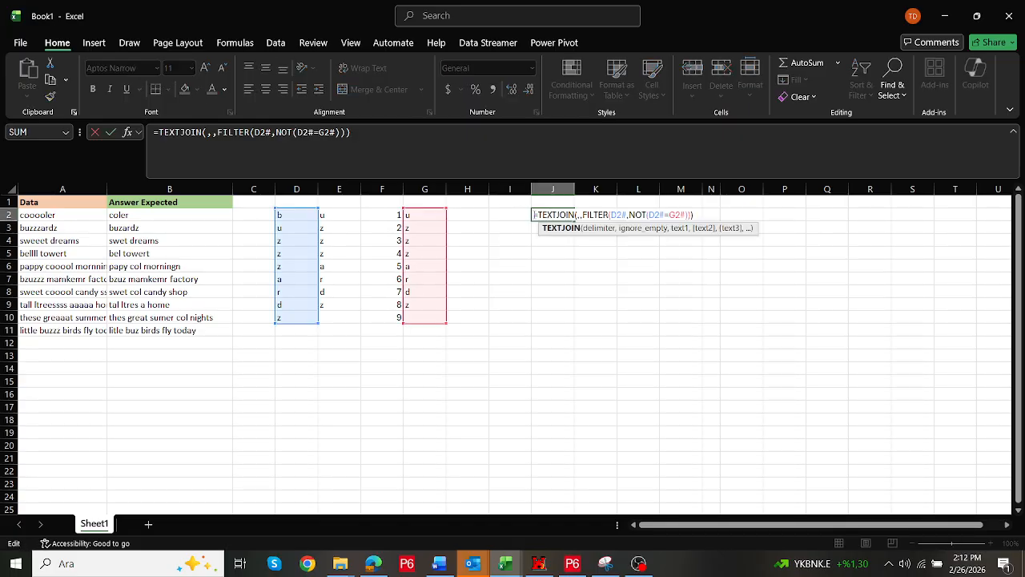
{"action": "key", "text": "Escape"}
{"action": "left_click", "coordinate": [160, 132]}
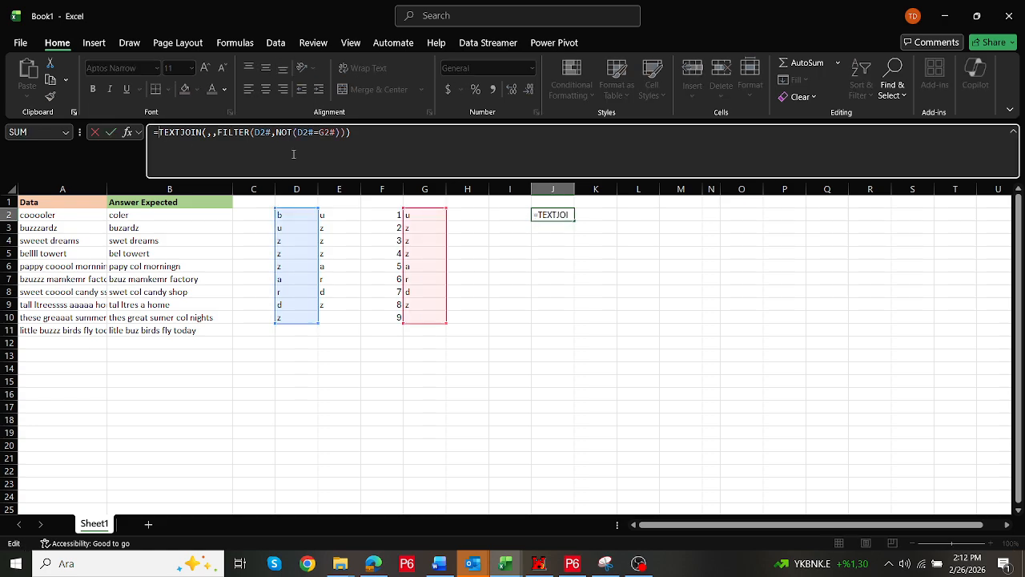
{"action": "key", "text": "Escape"}
{"action": "left_click", "coordinate": [423, 213]}
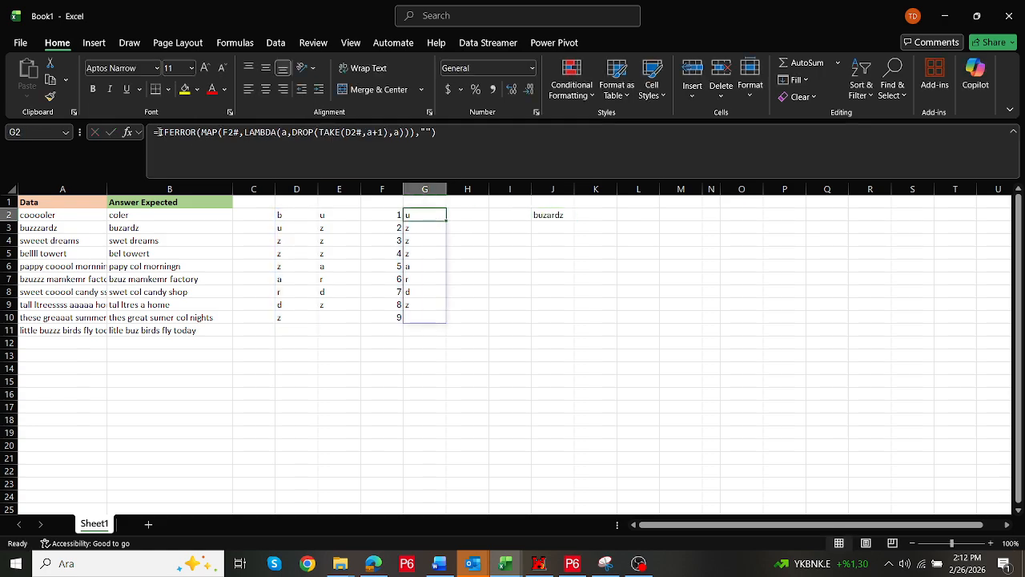
Replace the G2# reference in J2's formula with the IFERROR(MAP(...)) formula copied from G2
{"action": "left_click_drag", "start_coordinate": [159, 132], "coordinate": [484, 138]}
{"action": "key", "text": "ctrl+c"}
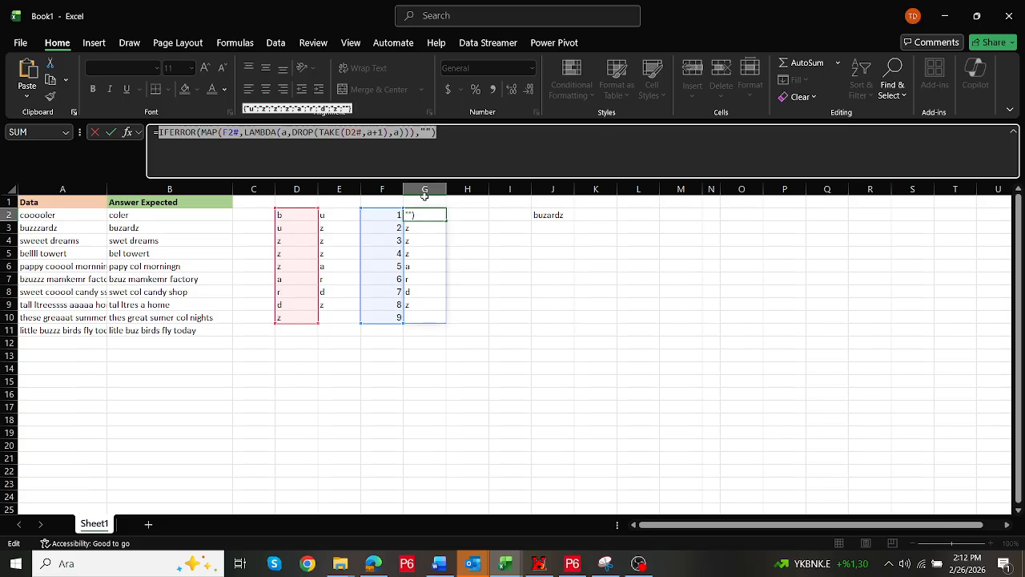
{"action": "key", "text": "Escape"}
{"action": "left_click", "coordinate": [551, 216]}
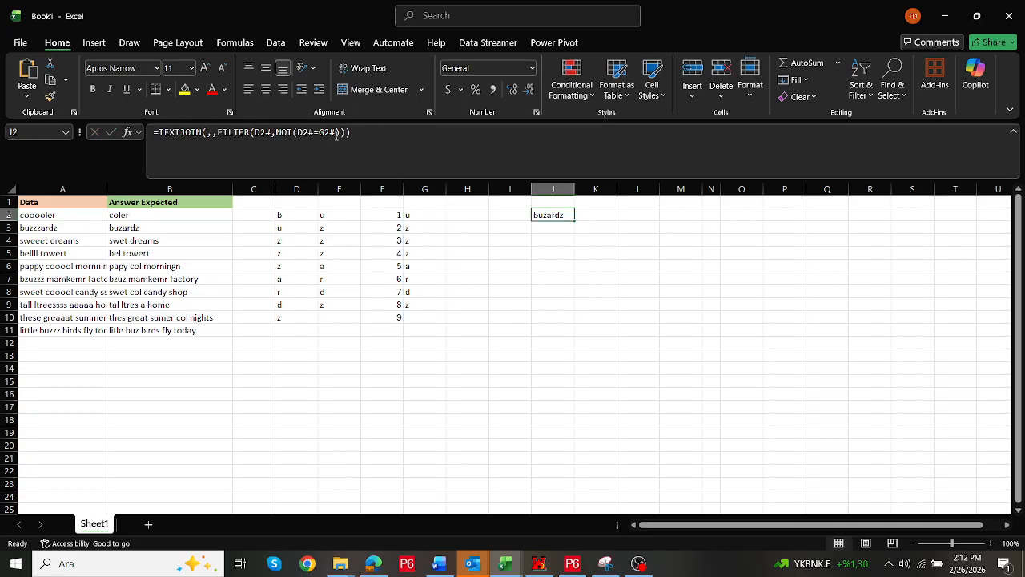
{"action": "left_click", "coordinate": [336, 134]}
{"action": "left_click_drag", "start_coordinate": [336, 134], "coordinate": [318, 134]}
{"action": "key", "text": "ctrl+v"}
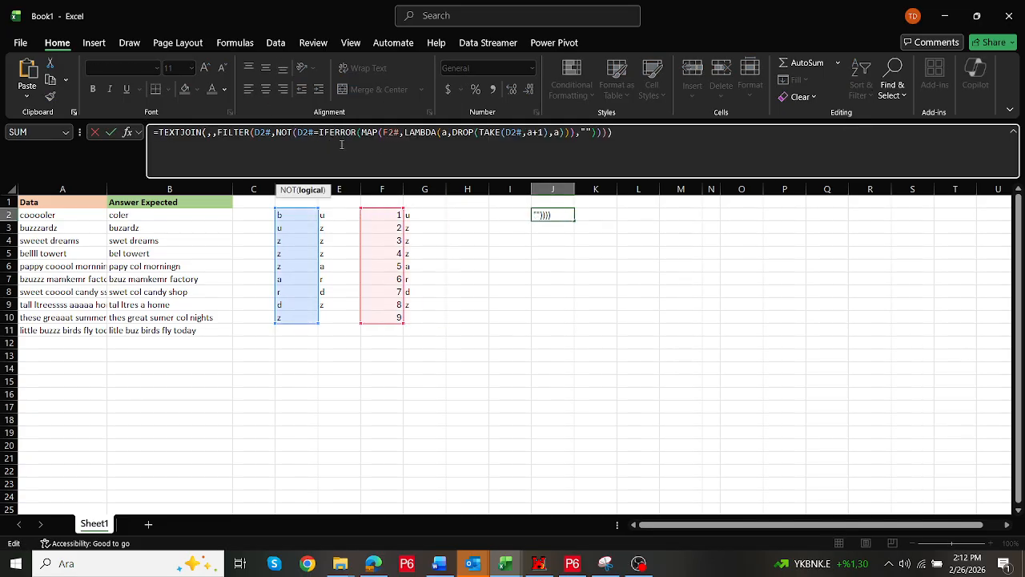
{"action": "key", "text": "ctrl+Return"}
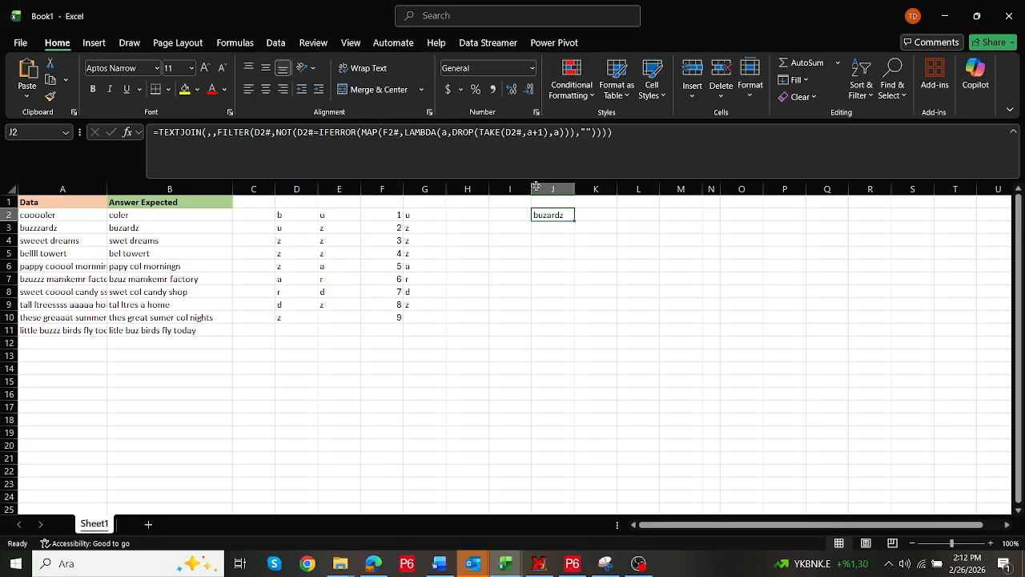
Replace F2# inside MAP in J2's formula with the SEQUENCE(COUNTA(D2#)) formula copied from F2
{"action": "double_click", "coordinate": [570, 216]}
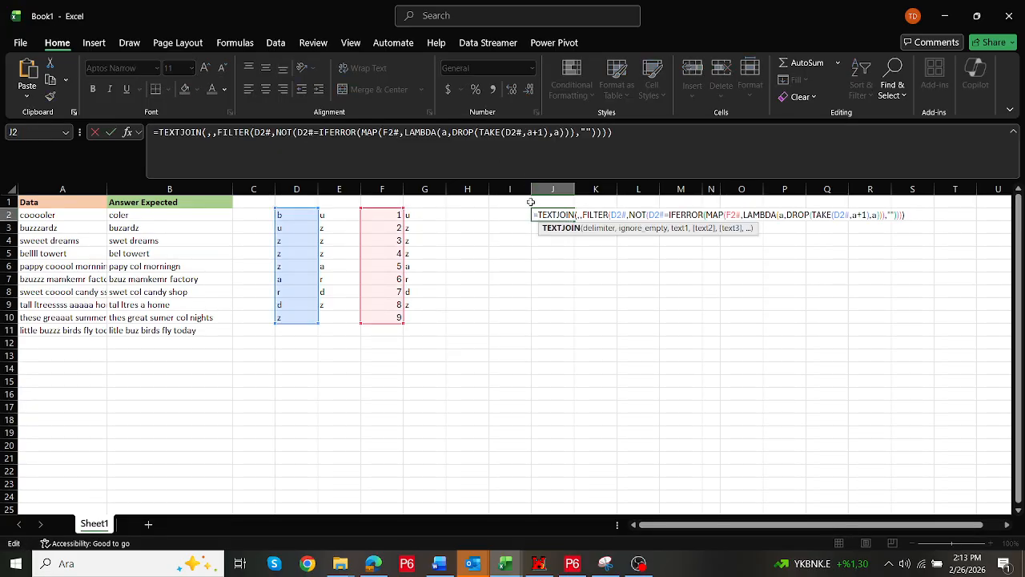
{"action": "left_click", "coordinate": [388, 214]}
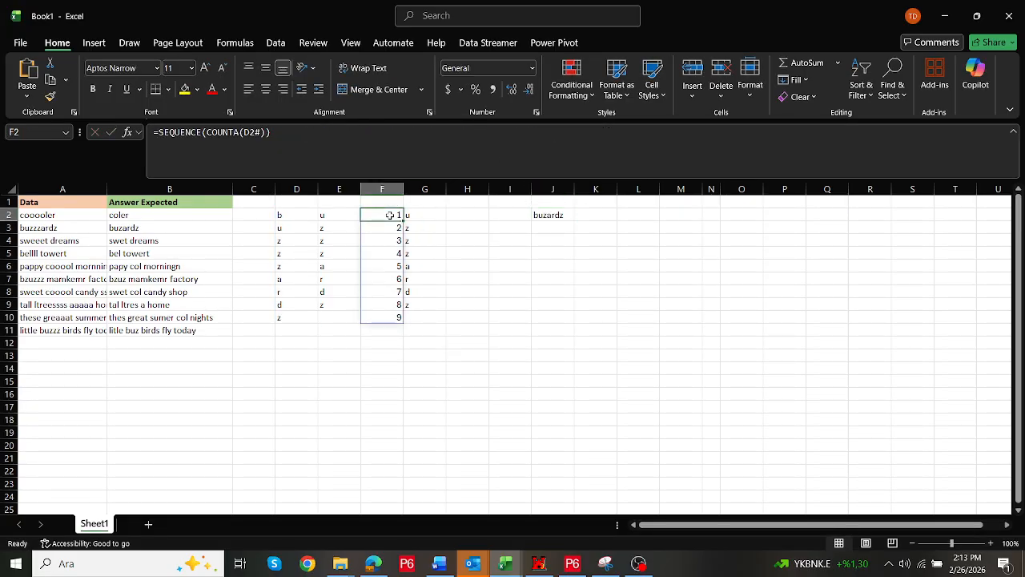
{"action": "left_click", "coordinate": [161, 132]}
{"action": "key", "text": "Escape"}
{"action": "double_click", "coordinate": [553, 216]}
{"action": "left_click", "coordinate": [401, 132]}
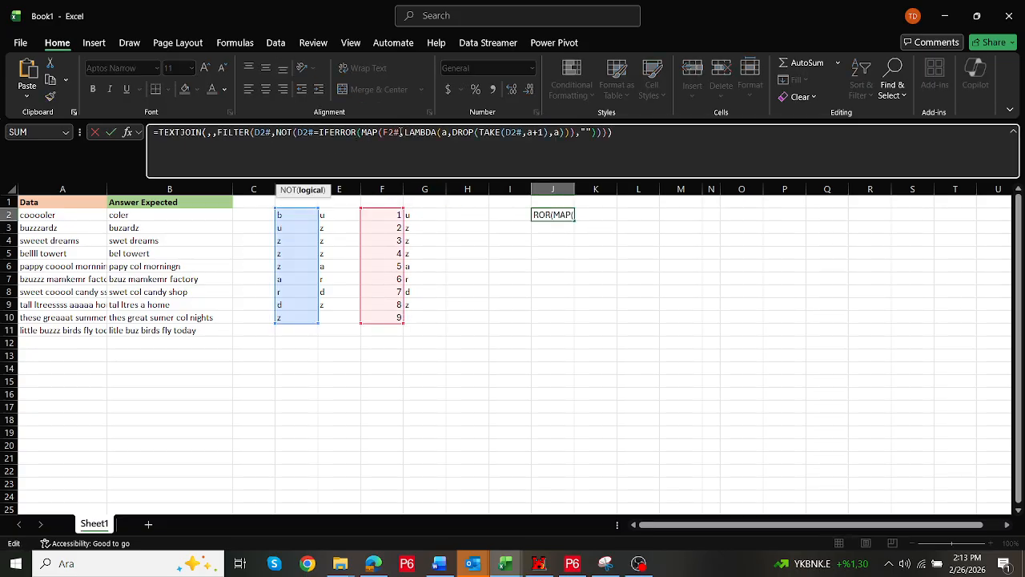
{"action": "left_click_drag", "start_coordinate": [401, 133], "coordinate": [383, 132]}
{"action": "type", "text": "SEQUENCE(COUNTA(D2#))"}
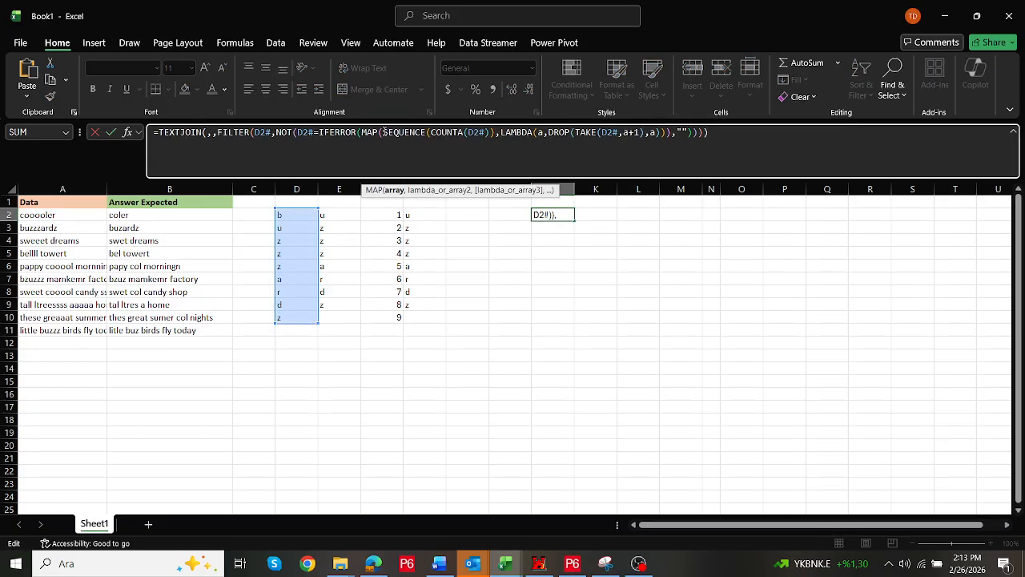
{"action": "key", "text": "ctrl+Return"}
Wrap J2's formula in LET defining b as D2#, and replace every other D2# reference with b
{"action": "left_click", "coordinate": [312, 135]}
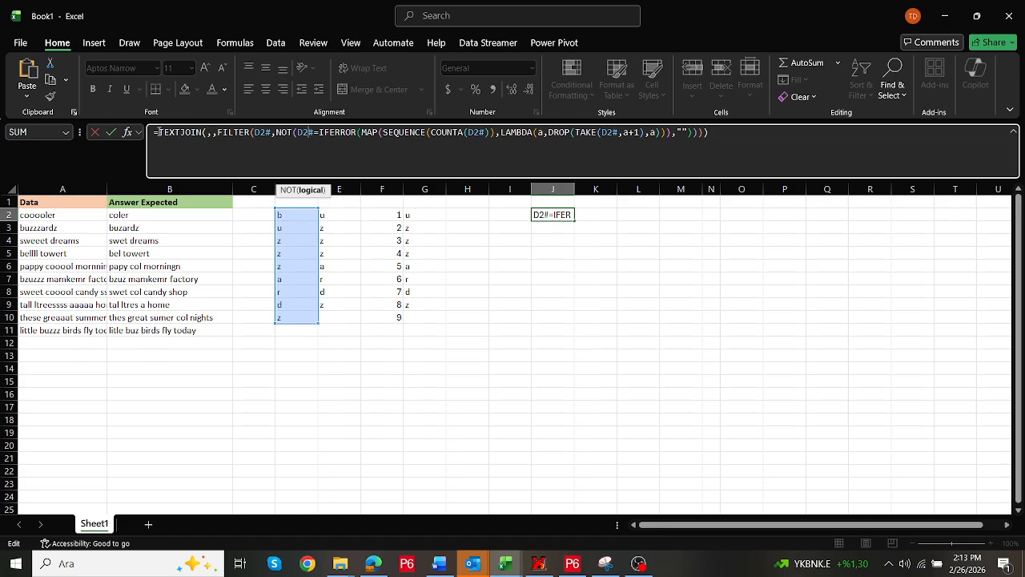
{"action": "left_click", "coordinate": [158, 132]}
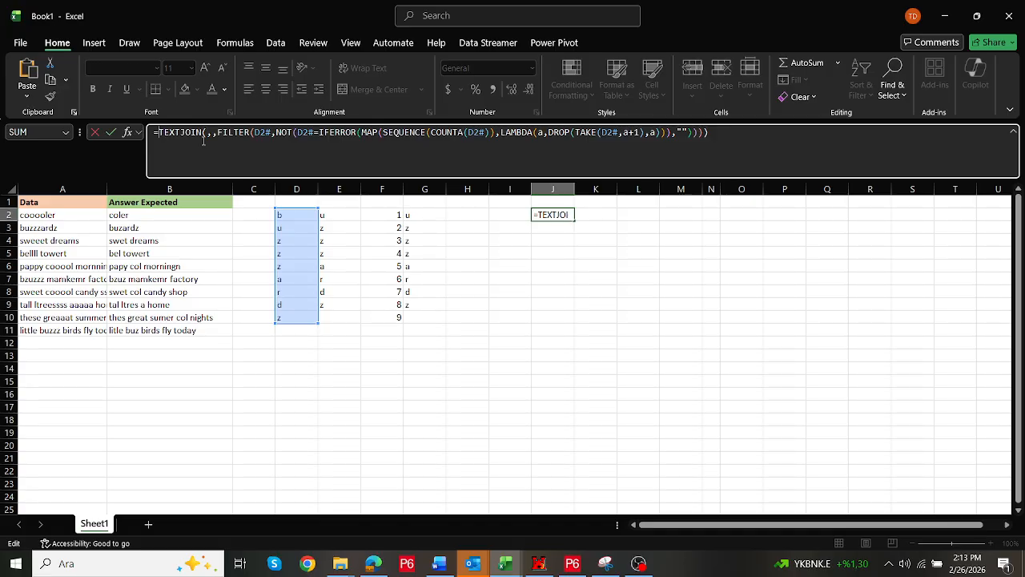
{"action": "type", "text": "let("}
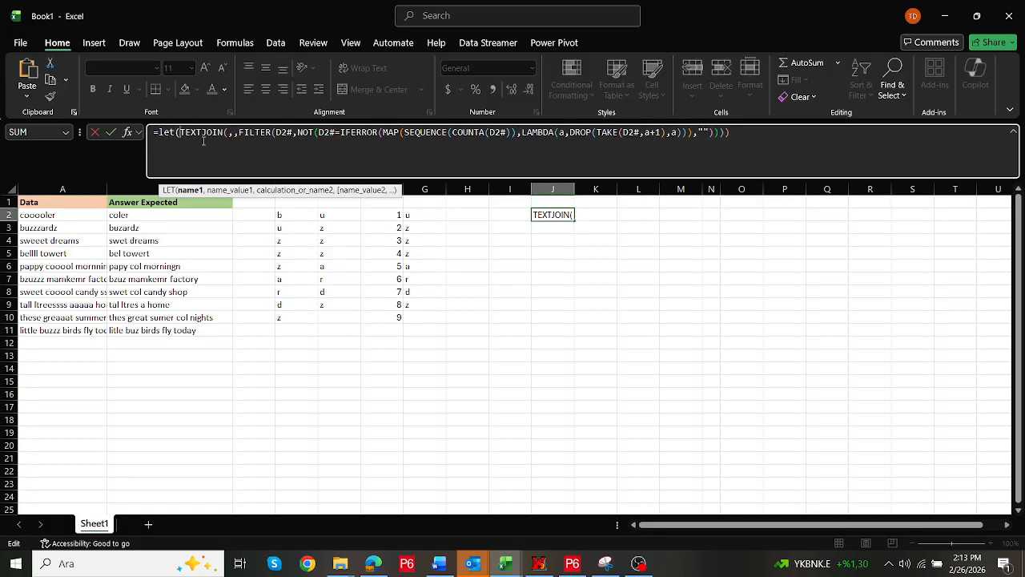
{"action": "type", "text": "b,"}
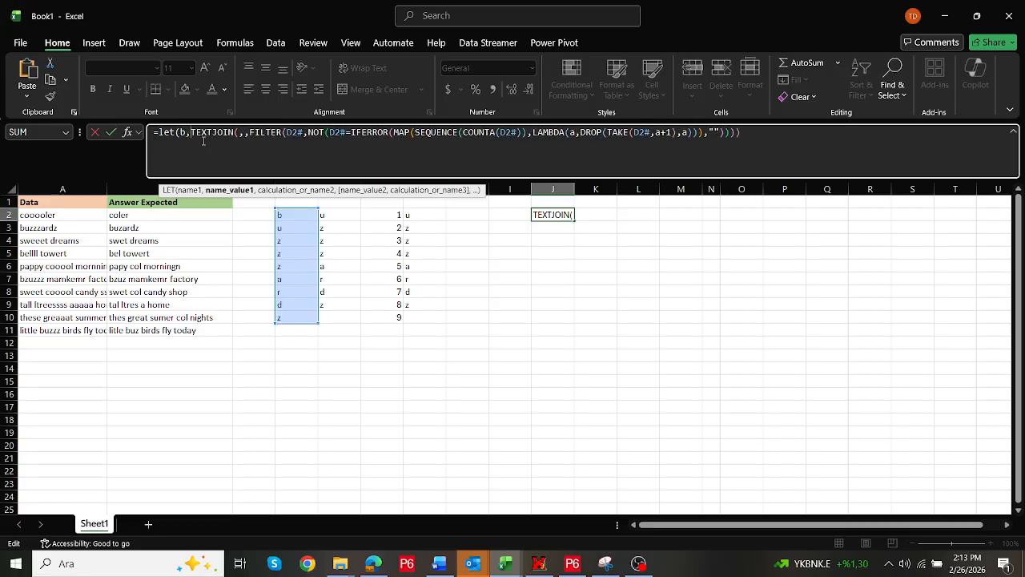
{"action": "type", "text": "d"}
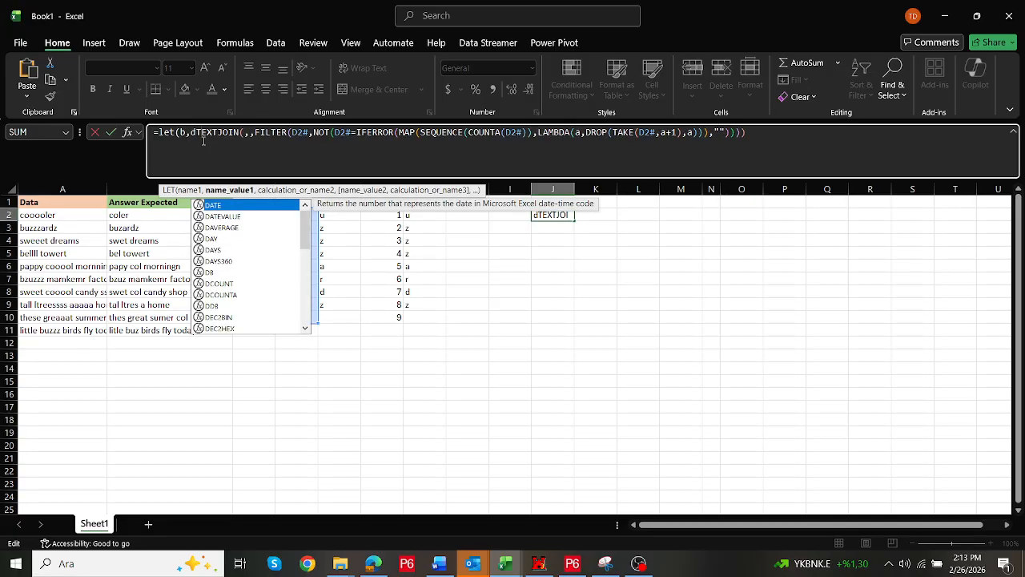
{"action": "type", "text": "2#,"}
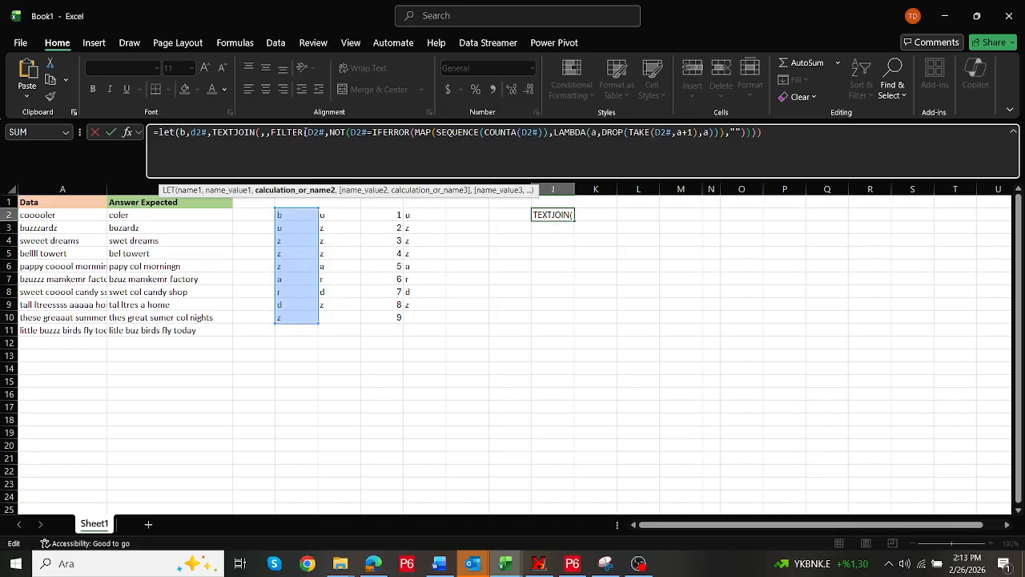
{"action": "double_click", "coordinate": [309, 131]}
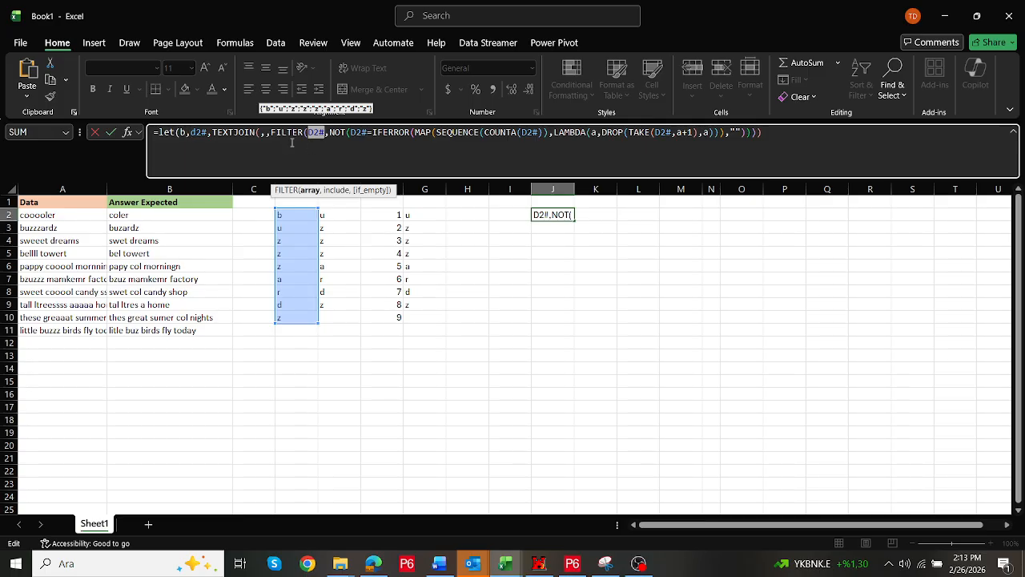
{"action": "type", "text": "b"}
{"action": "double_click", "coordinate": [349, 132]}
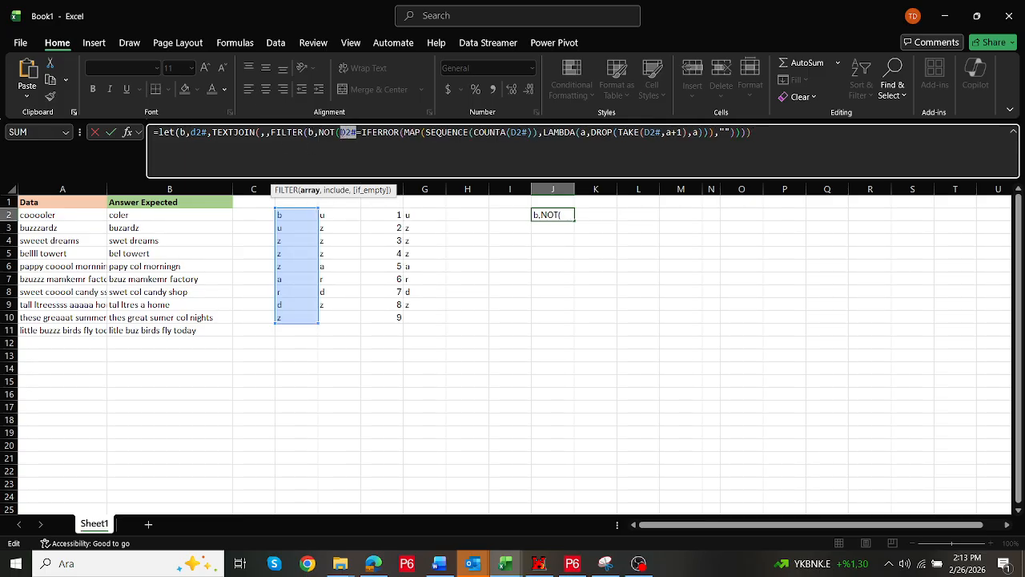
{"action": "type", "text": "b"}
{"action": "double_click", "coordinate": [510, 132]}
{"action": "type", "text": "b"}
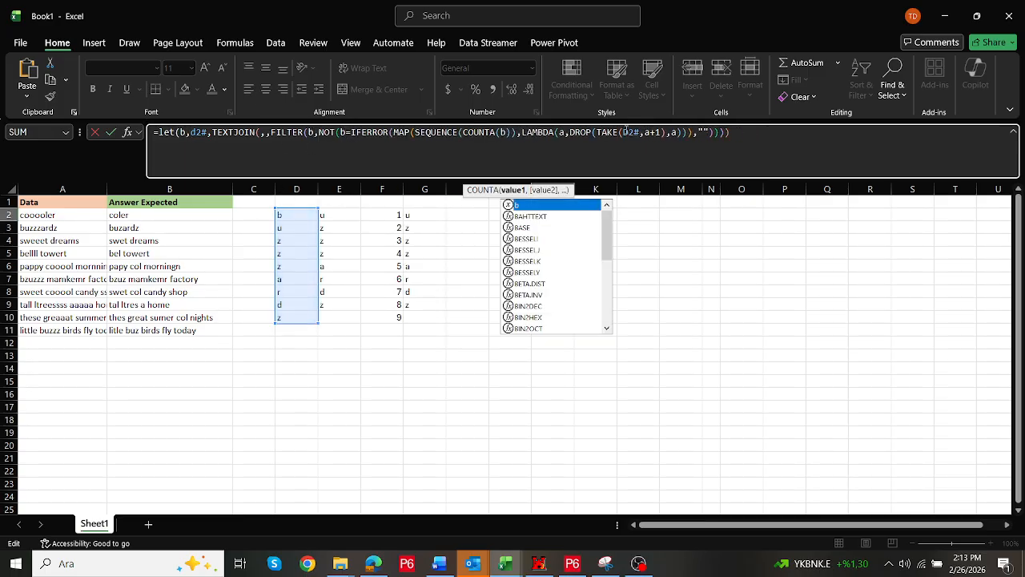
{"action": "left_click", "coordinate": [637, 132]}
{"action": "double_click", "coordinate": [630, 132]}
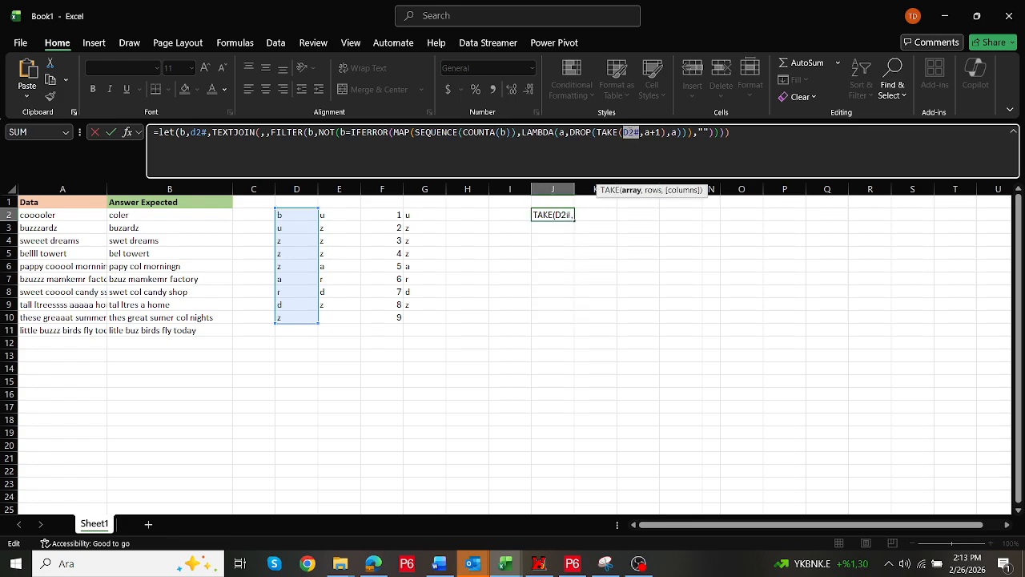
{"action": "type", "text": "b"}
{"action": "left_click", "coordinate": [757, 141]}
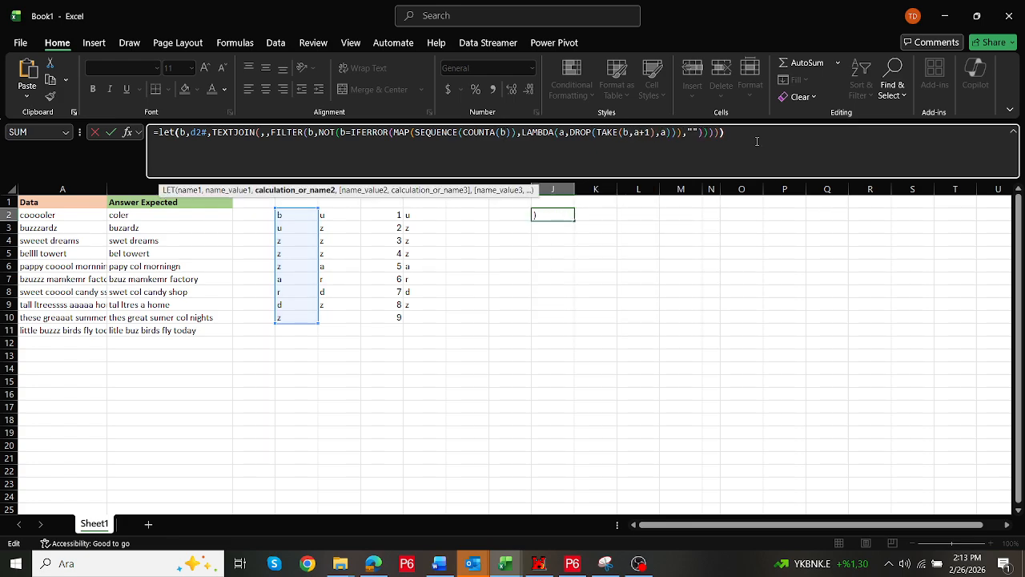
{"action": "key", "text": "ctrl+Return"}
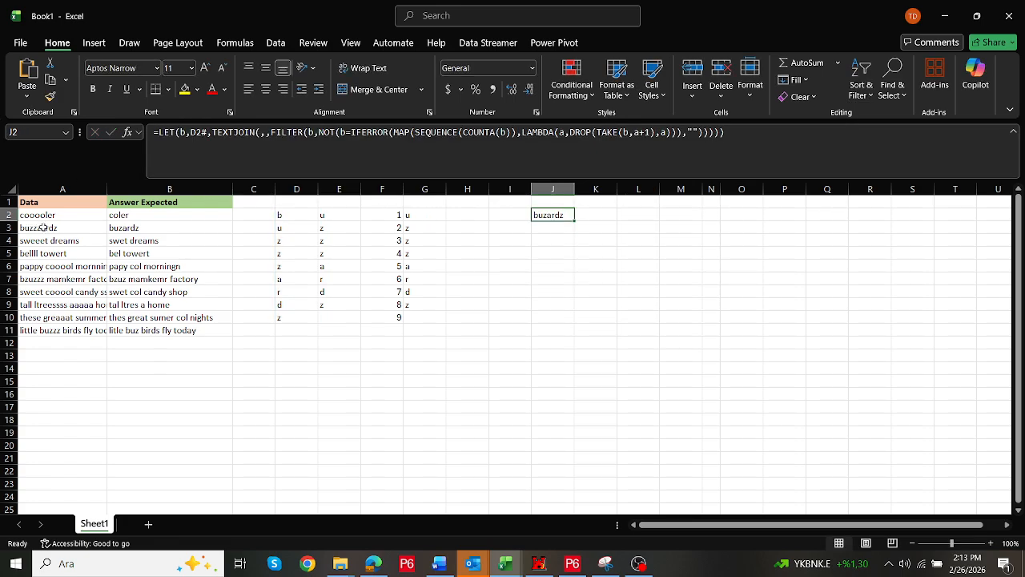
Move the LET formula from J2 to C3 beside the expected answer
{"action": "left_click", "coordinate": [48, 230]}
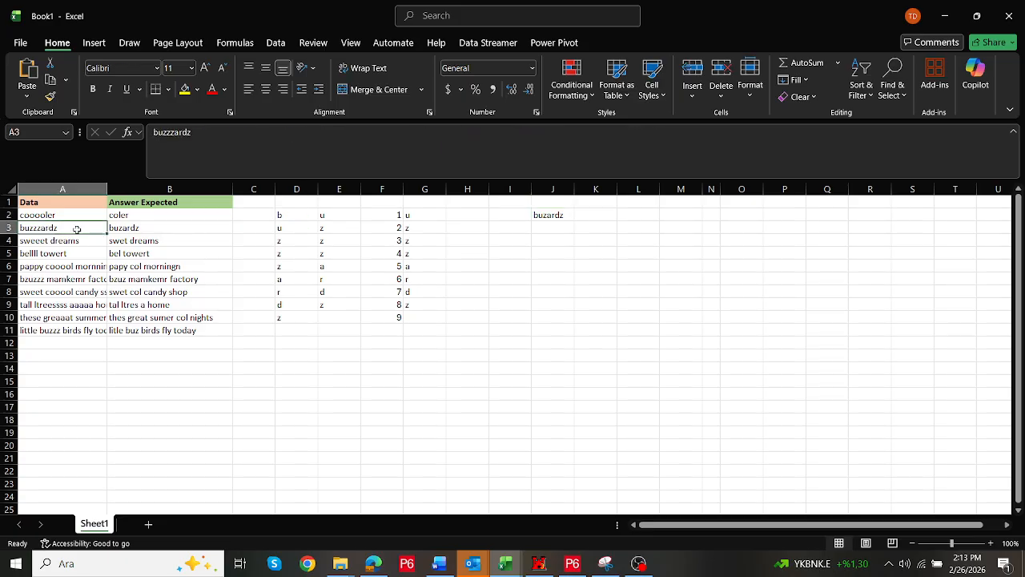
{"action": "left_click", "coordinate": [559, 220]}
{"action": "left_click_drag", "start_coordinate": [556, 222], "coordinate": [249, 233]}
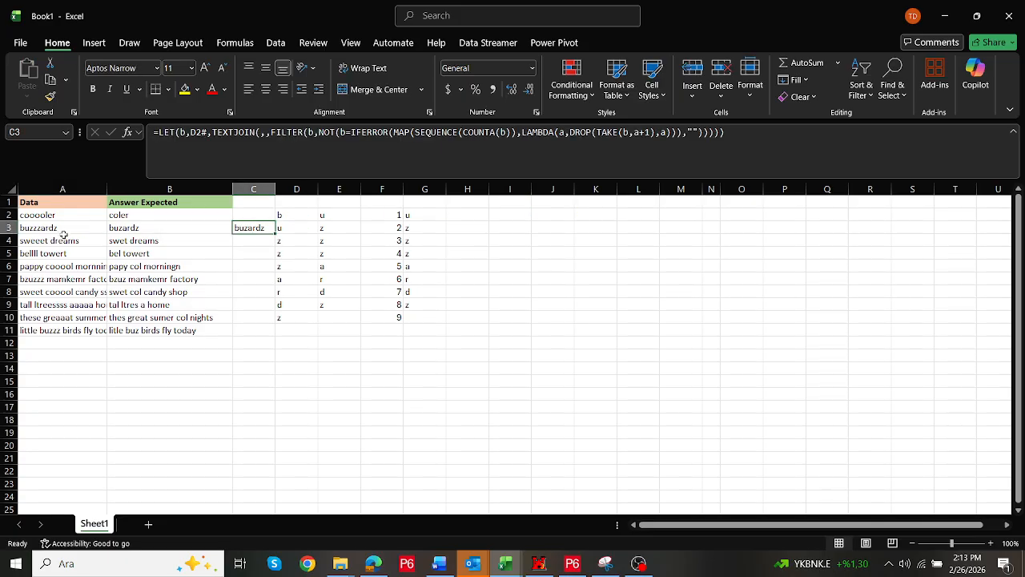
Replace D2# in C3's LET with the MID(A3,SEQUENCE(LEN(A3)),1) formula copied from D2
{"action": "left_click", "coordinate": [160, 132]}
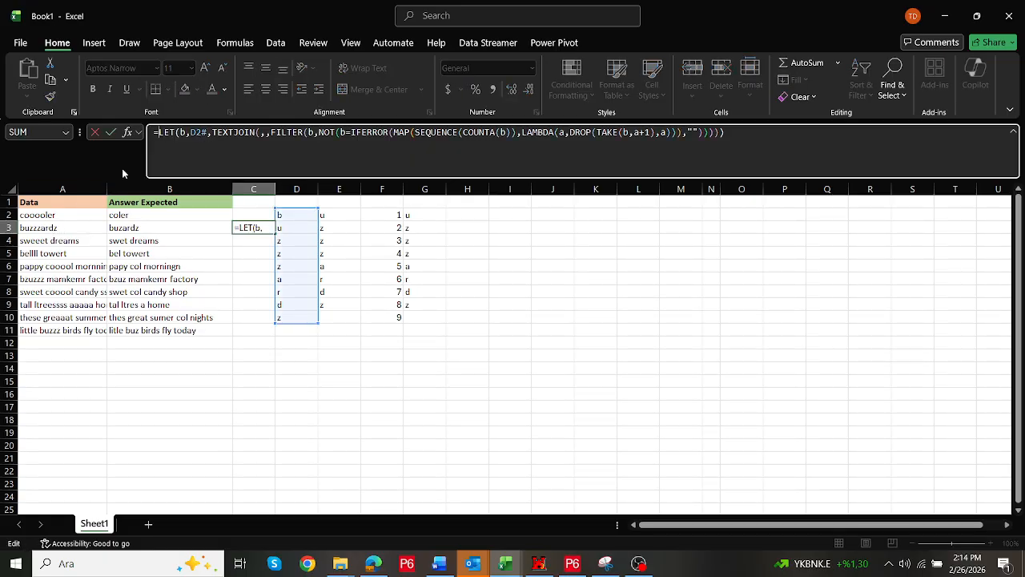
{"action": "key", "text": "Escape"}
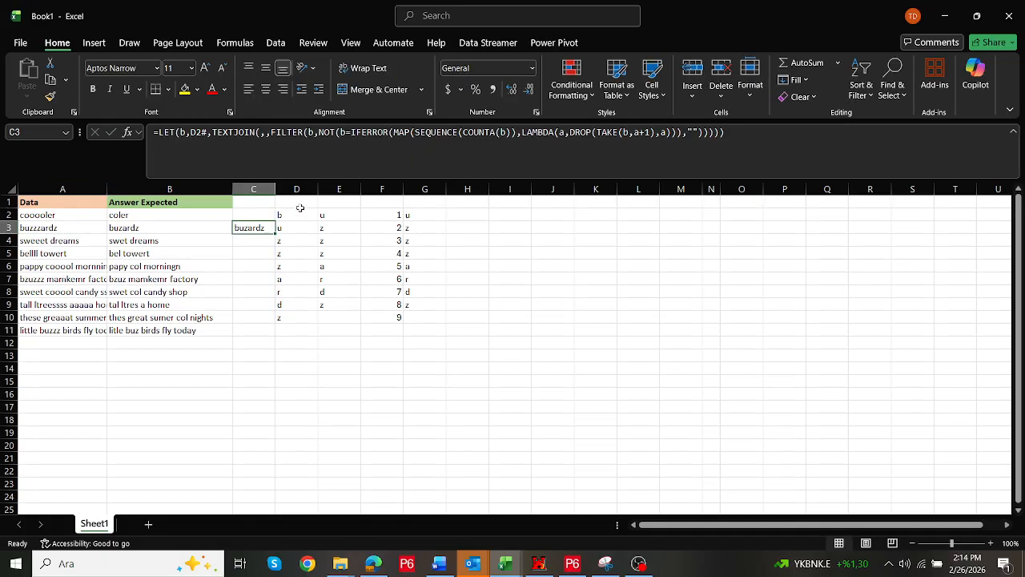
{"action": "left_click", "coordinate": [297, 213]}
{"action": "left_click_drag", "start_coordinate": [160, 132], "coordinate": [354, 151]}
{"action": "key", "text": "ctrl+c"}
{"action": "key", "text": "Escape"}
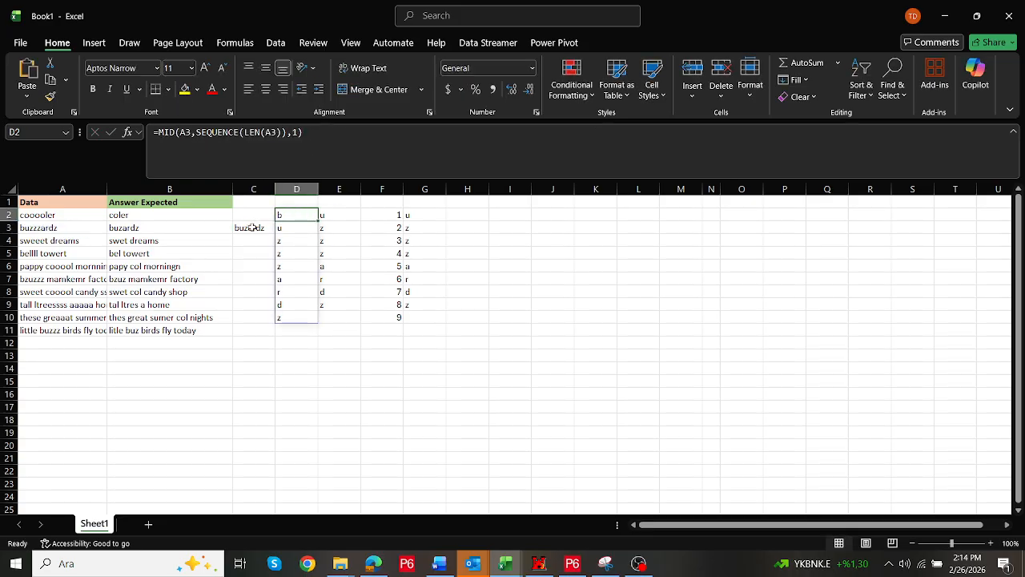
{"action": "key", "text": "Left"}
{"action": "key", "text": "Down"}
{"action": "left_click_drag", "start_coordinate": [209, 132], "coordinate": [190, 132]}
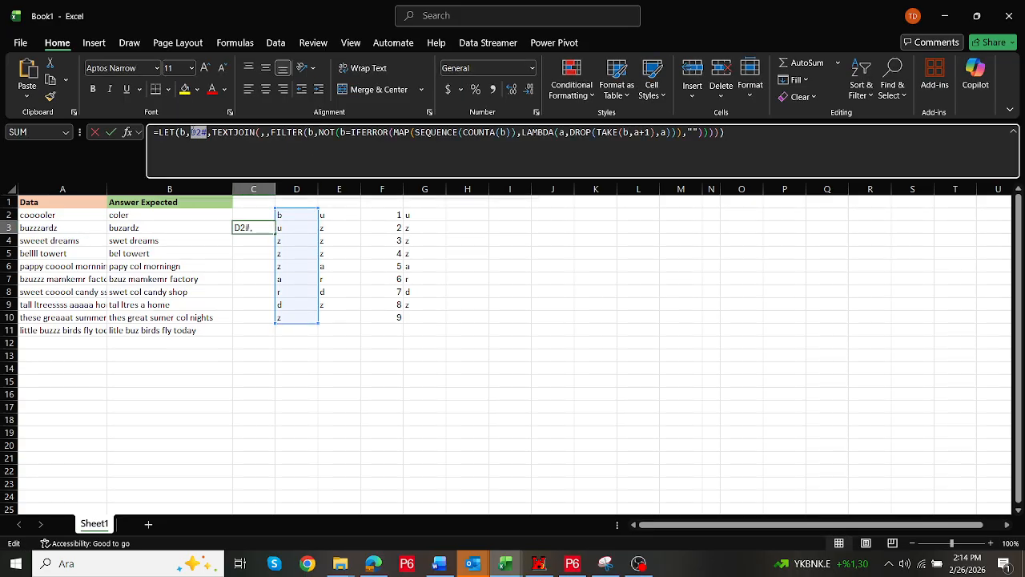
{"action": "key", "text": "ctrl+v"}
{"action": "key", "text": "Return"}
{"action": "key", "text": "Up"}
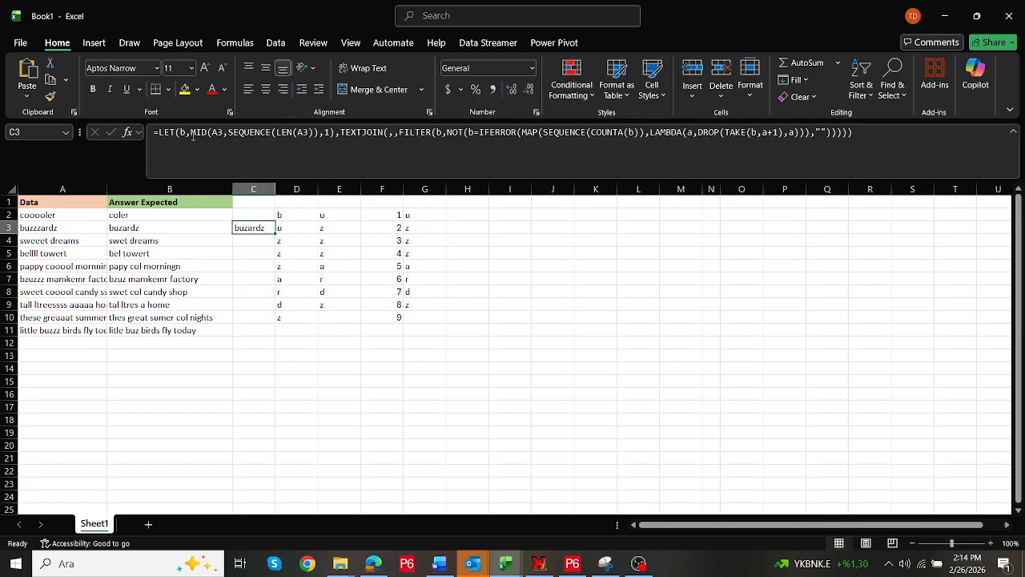
Try adding a LET name c for d3 and using d instead of A3 in MID and LEN, then undo it
{"action": "left_click", "coordinate": [181, 132]}
{"action": "type", "text": "c,"}
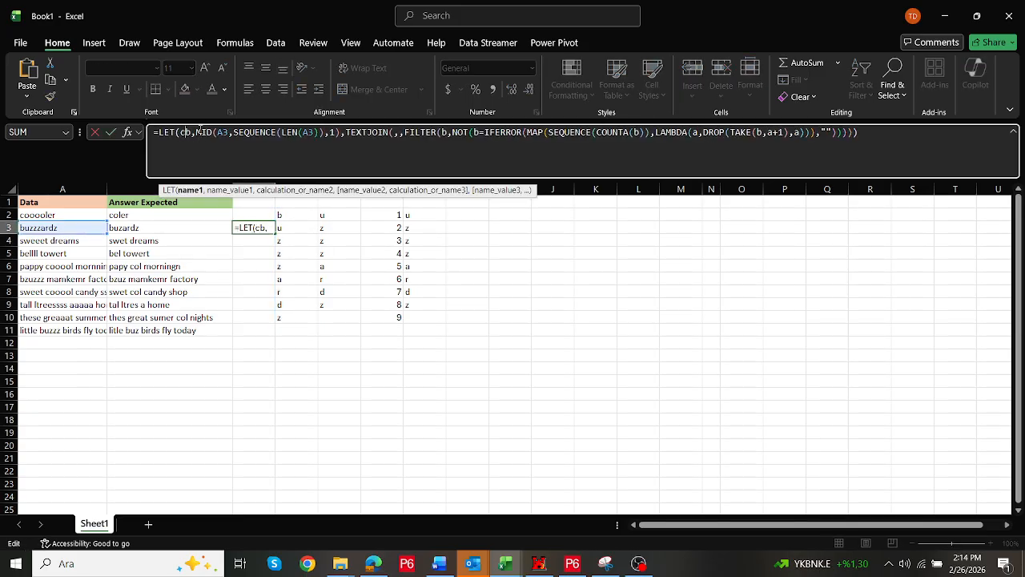
{"action": "type", "text": "d3,"}
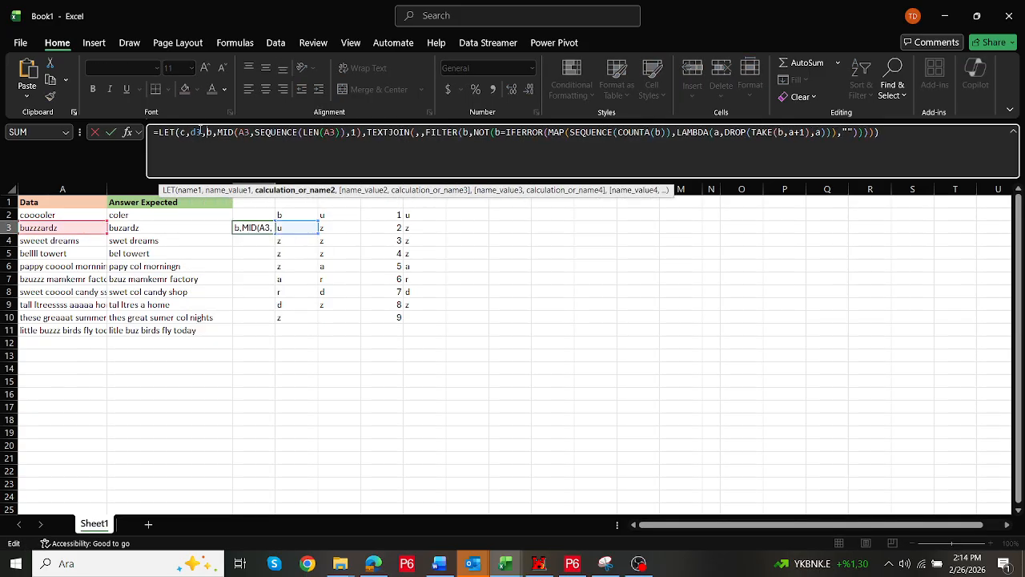
{"action": "double_click", "coordinate": [247, 132]}
{"action": "type", "text": "d"}
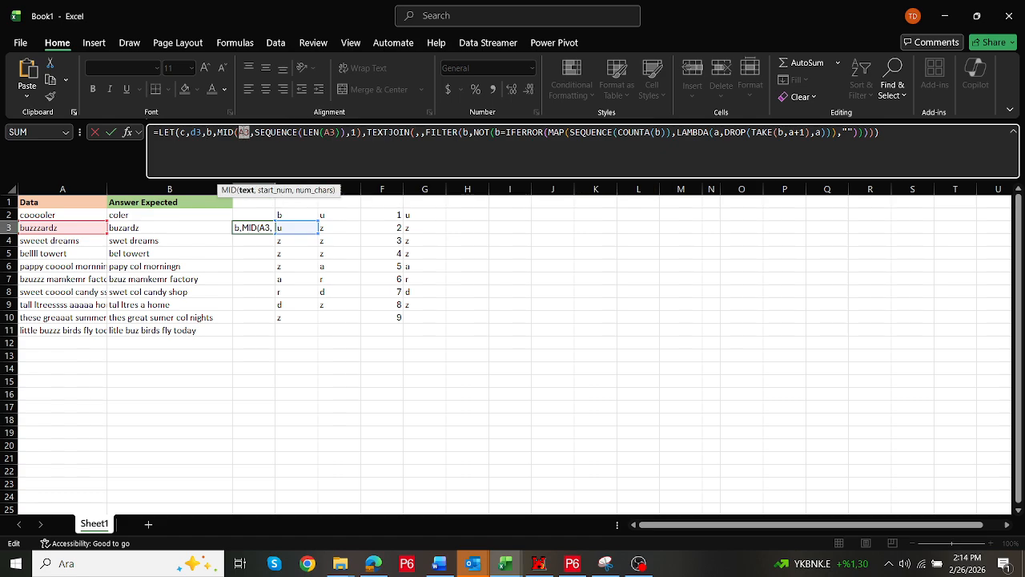
{"action": "double_click", "coordinate": [325, 132]}
{"action": "type", "text": "d"}
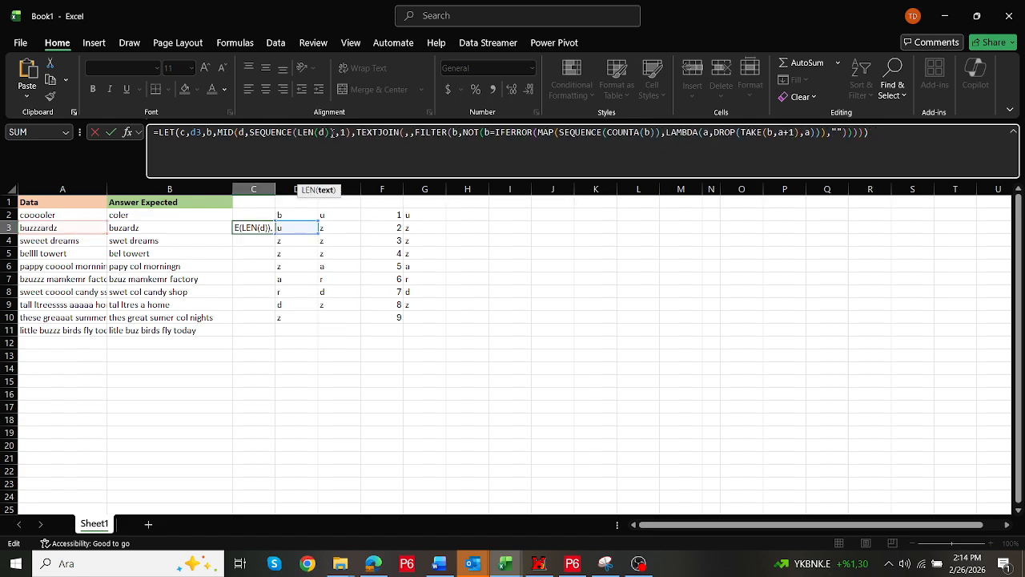
{"action": "key", "text": "ctrl+Return"}
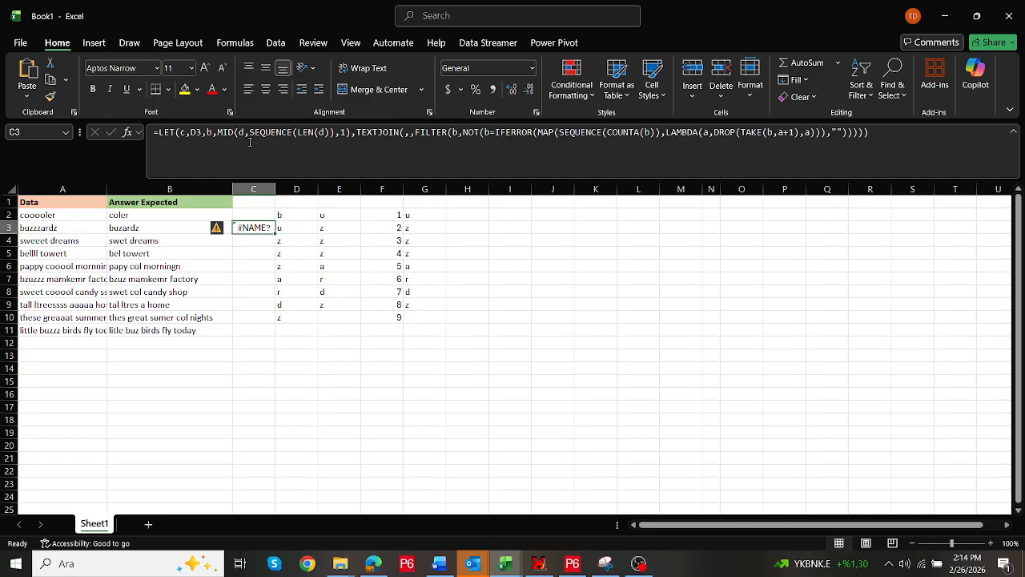
{"action": "key", "text": "ctrl+z"}
{"action": "left_click", "coordinate": [206, 135]}
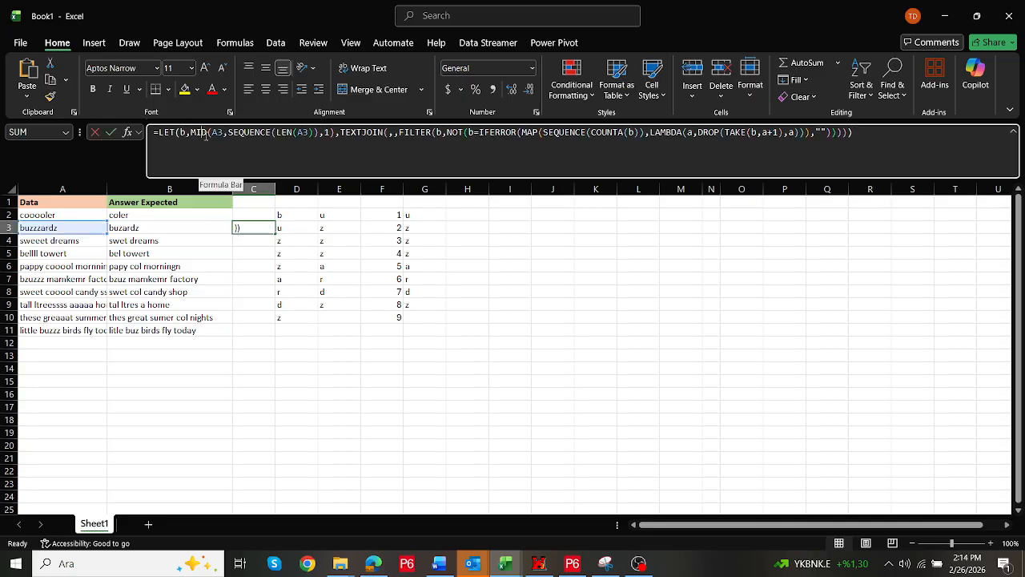
{"action": "left_click", "coordinate": [182, 134]}
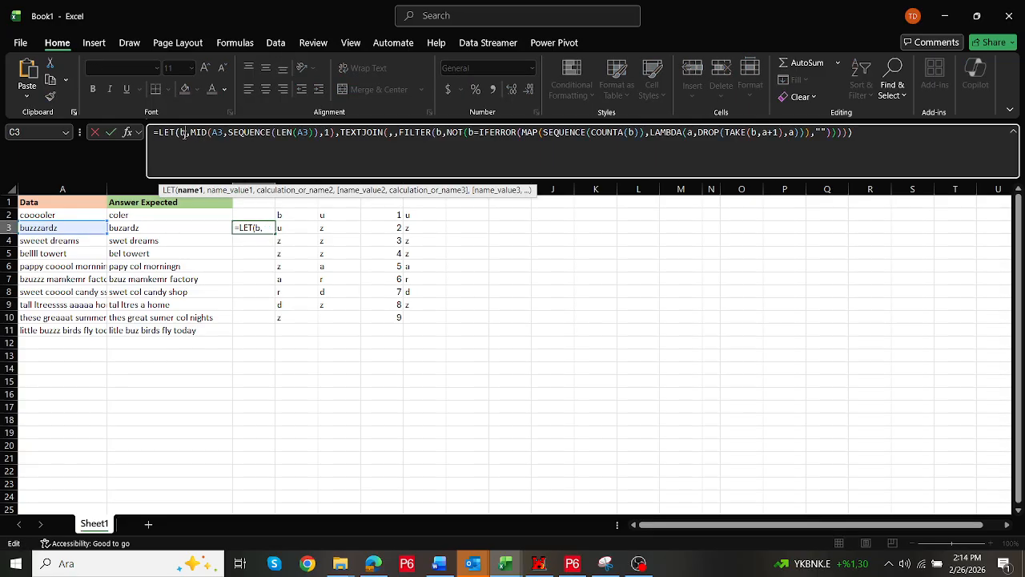
{"action": "type", "text": "c,a3,"}
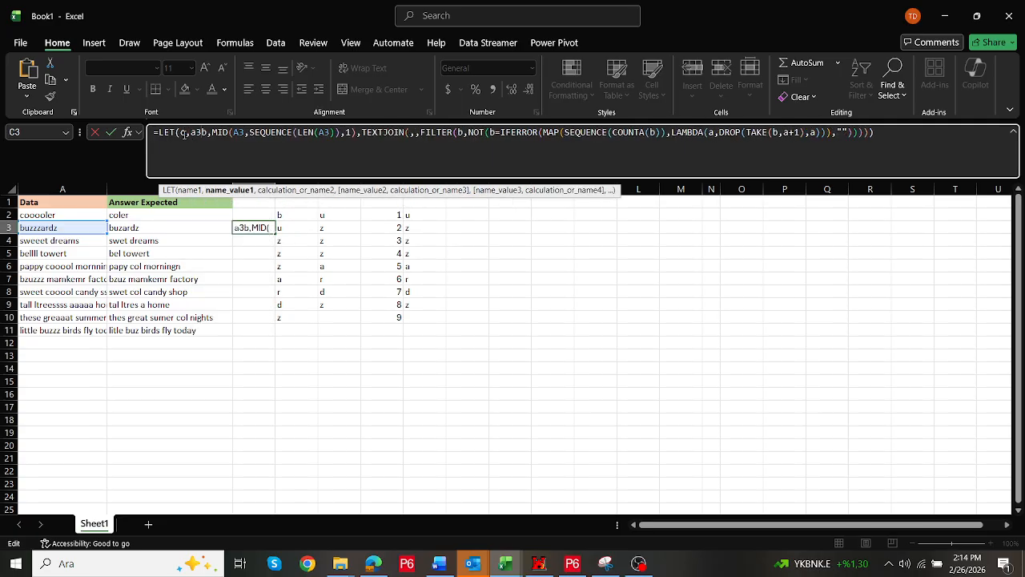
{"action": "left_click_drag", "start_coordinate": [250, 134], "coordinate": [239, 134]}
{"action": "type", "text": "c"}
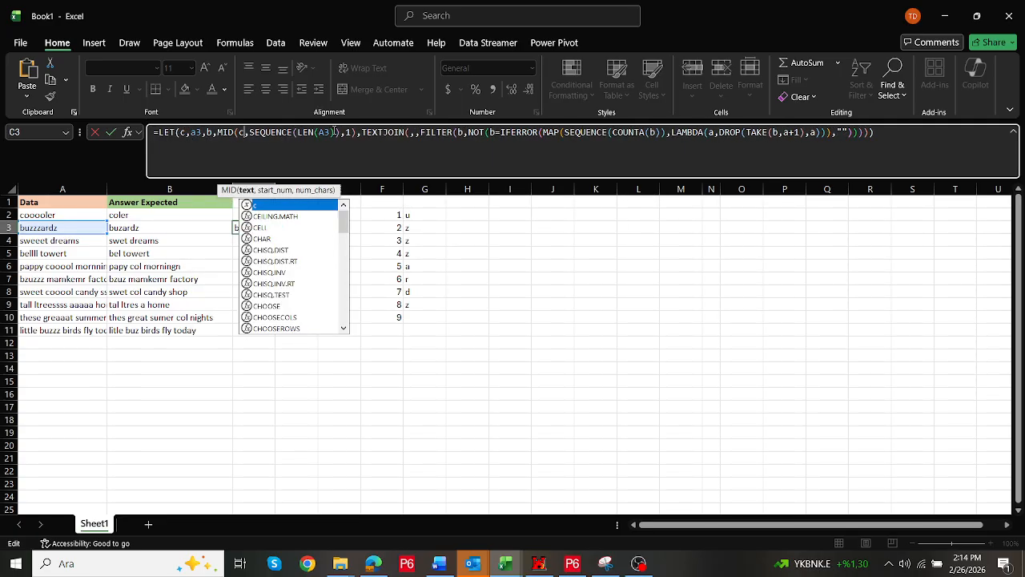
{"action": "left_click_drag", "start_coordinate": [334, 133], "coordinate": [319, 134]}
{"action": "type", "text": "c"}
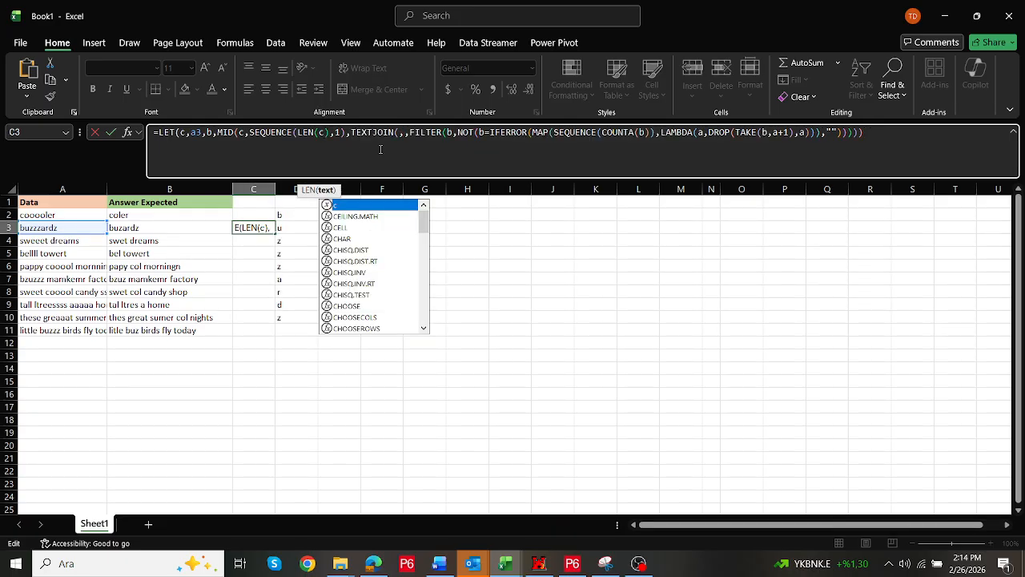
{"action": "left_click", "coordinate": [874, 133]}
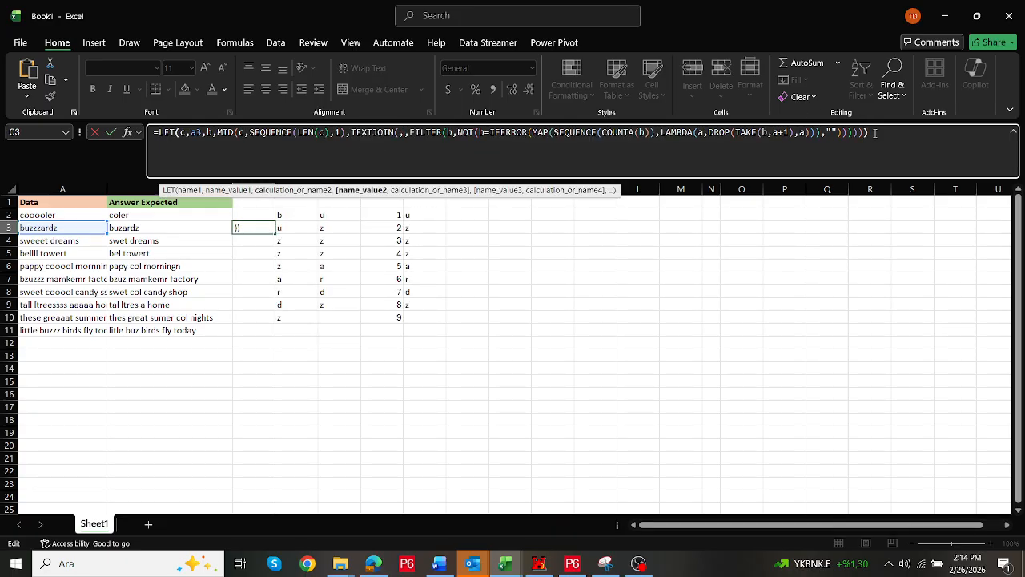
{"action": "key", "text": "Return"}
{"action": "key", "text": "Return"}
{"action": "type", "text": ")"}
{"action": "left_click", "coordinate": [232, 133]}
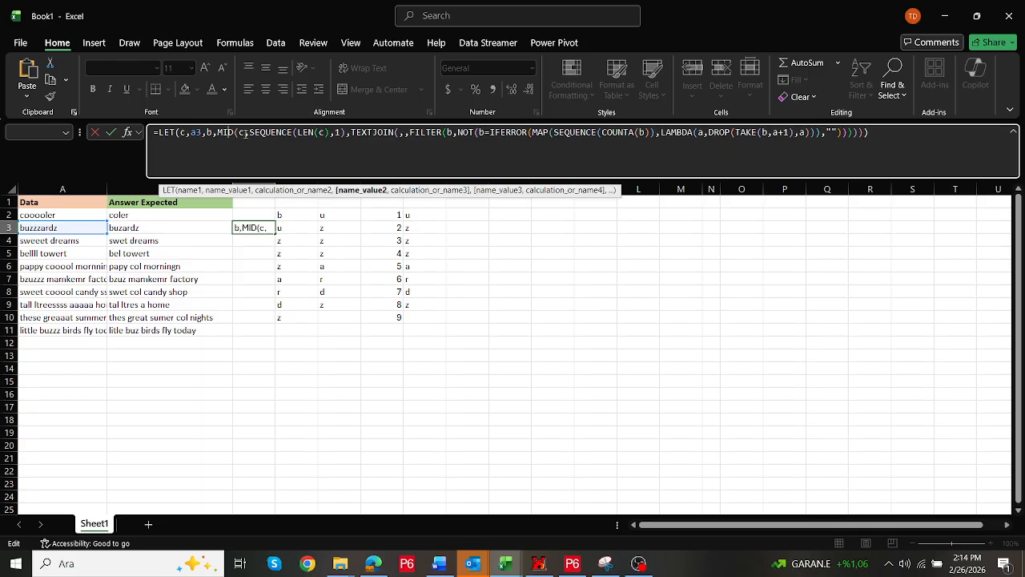
{"action": "key", "text": "Escape"}
Add a LET name c for A3 at the start of C3's formula and use c inside MID and LEN
{"action": "left_click", "coordinate": [184, 133]}
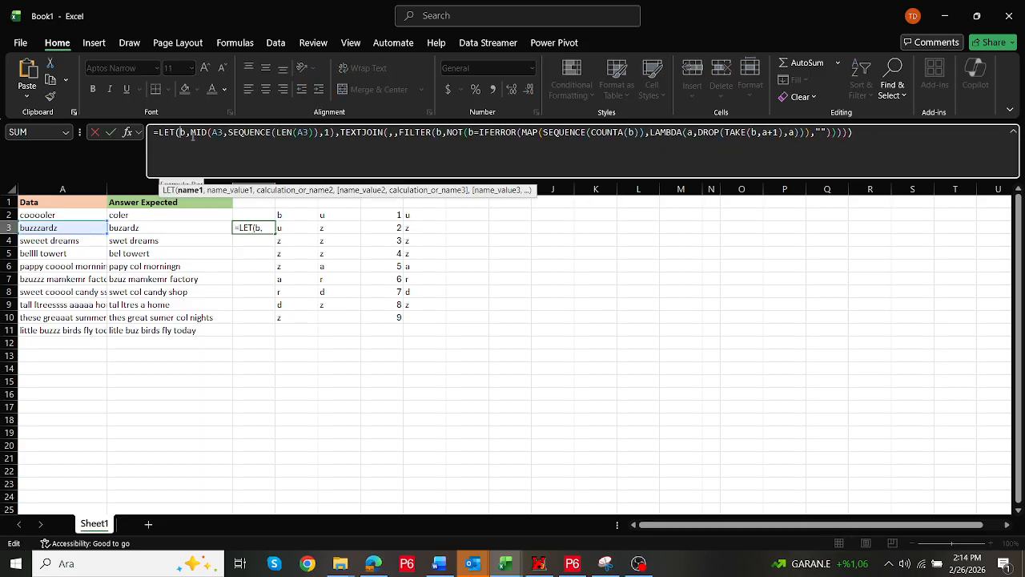
{"action": "type", "text": "c,a"}
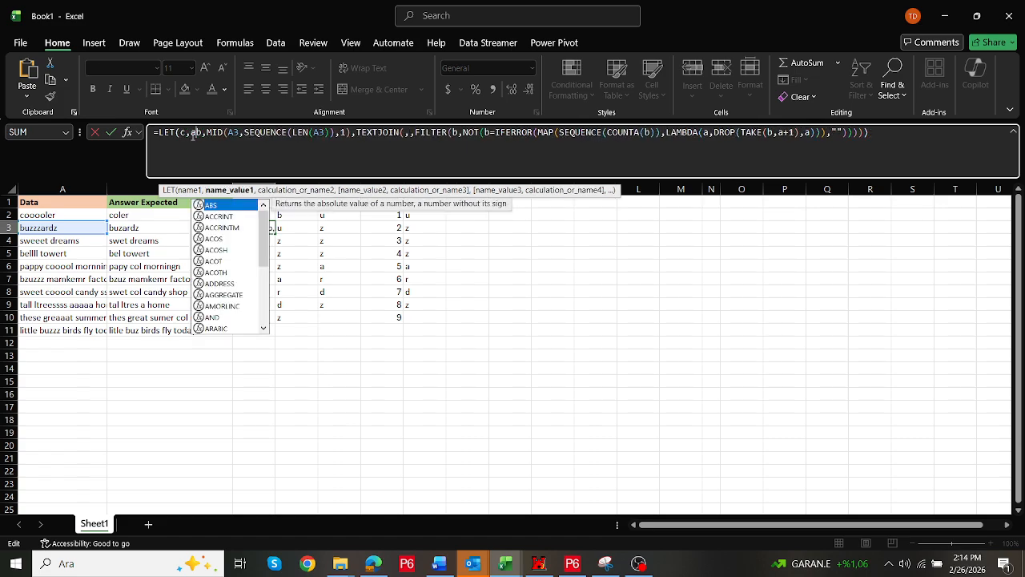
{"action": "type", "text": "3,"}
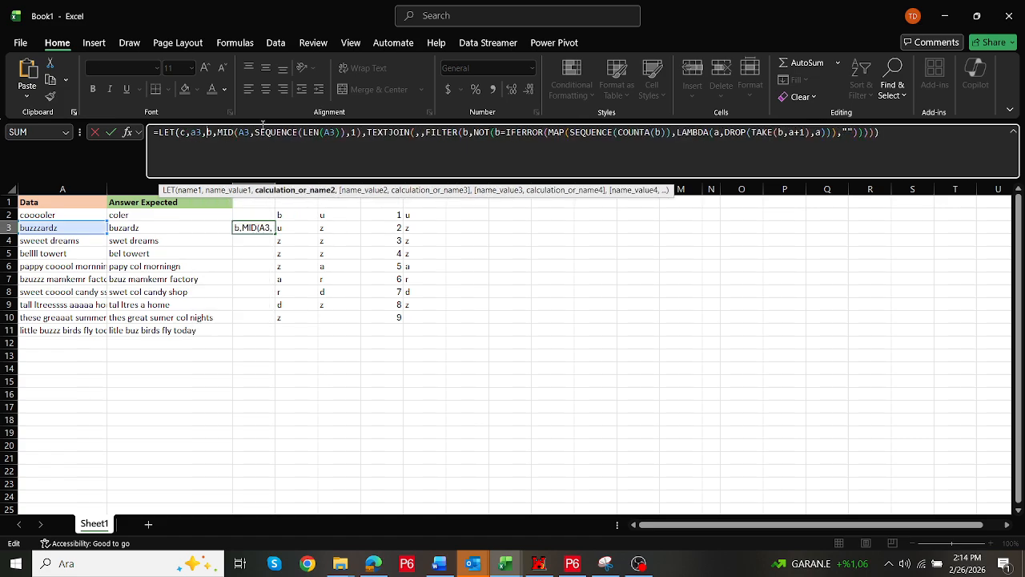
{"action": "double_click", "coordinate": [244, 131]}
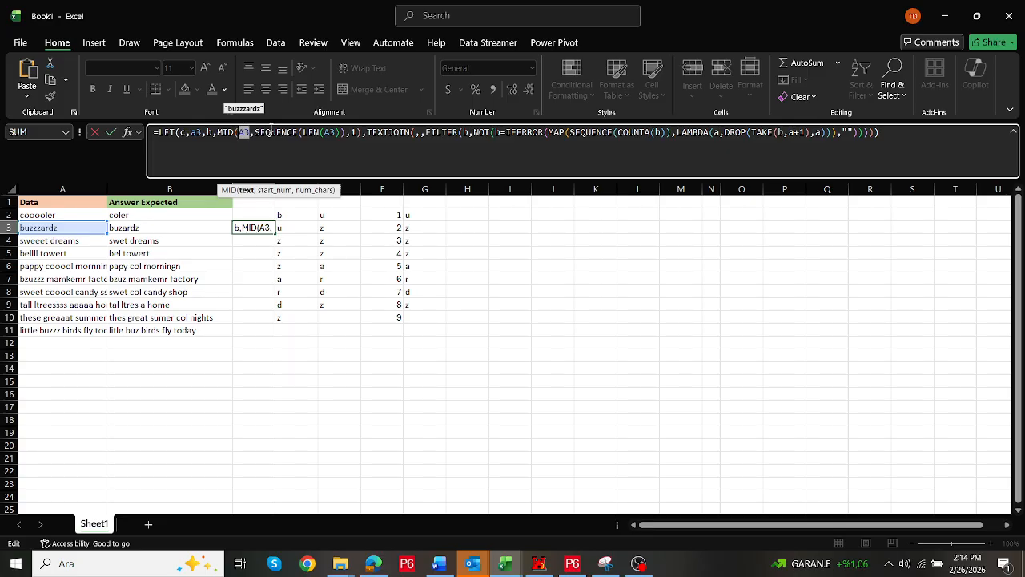
{"action": "type", "text": "c"}
{"action": "double_click", "coordinate": [322, 132]}
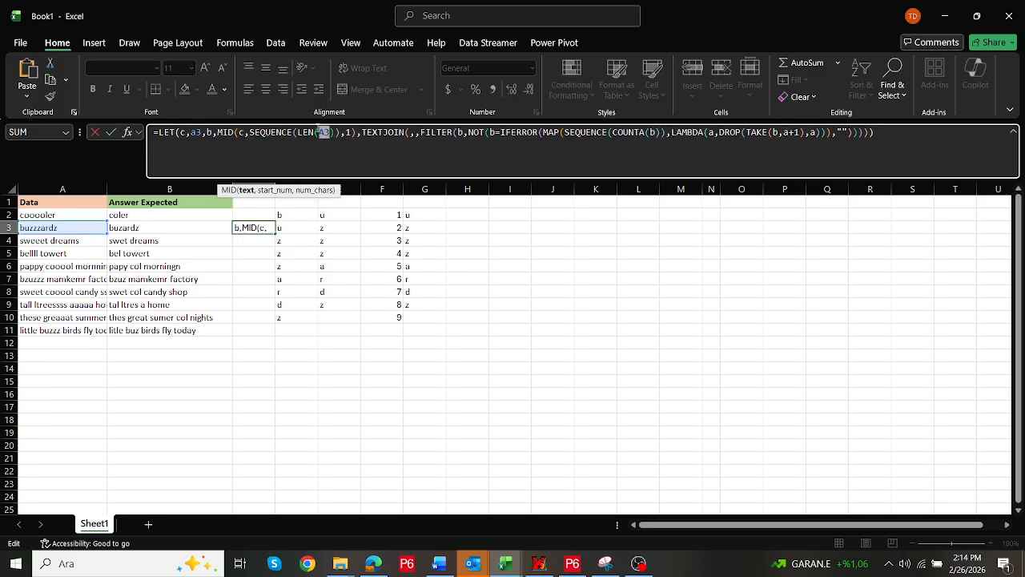
{"action": "type", "text": "c"}
{"action": "key", "text": "Return"}
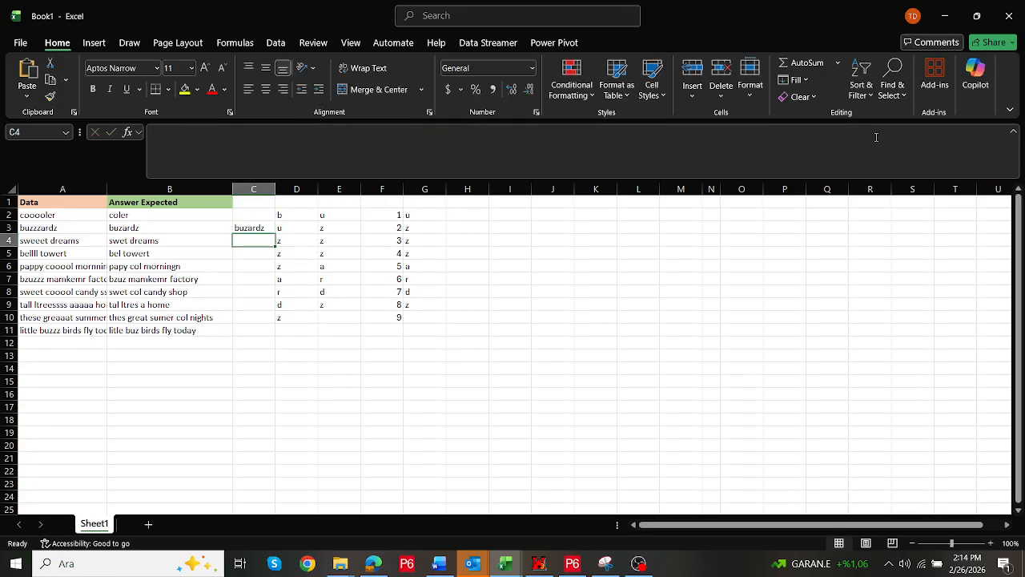
Try setting c to the range A3:A11 in C3's LET and widening column C, then undo both
{"action": "key", "text": "Up"}
{"action": "left_click", "coordinate": [177, 133]}
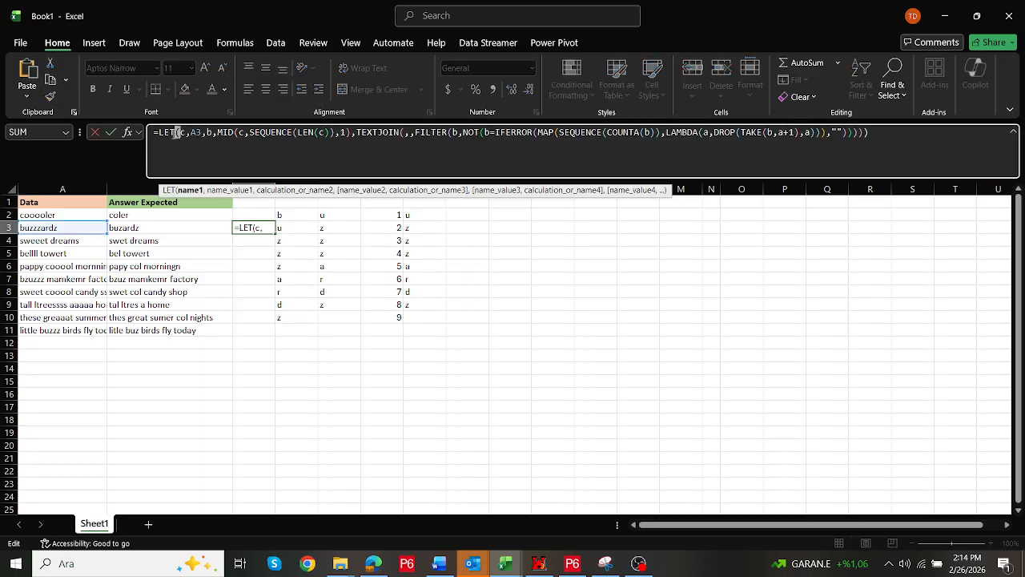
{"action": "left_click", "coordinate": [160, 132]}
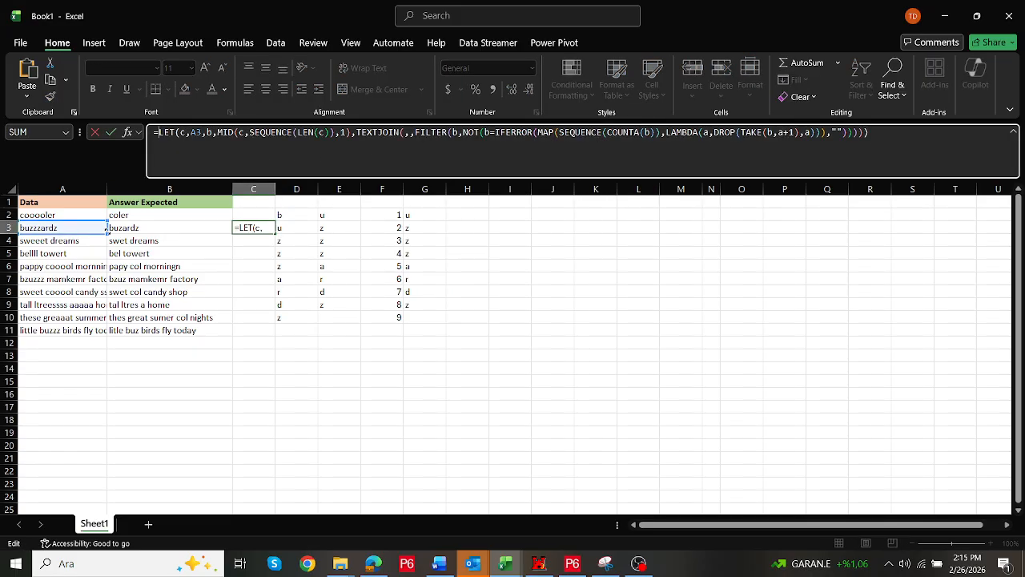
{"action": "left_click_drag", "start_coordinate": [105, 230], "coordinate": [106, 335]}
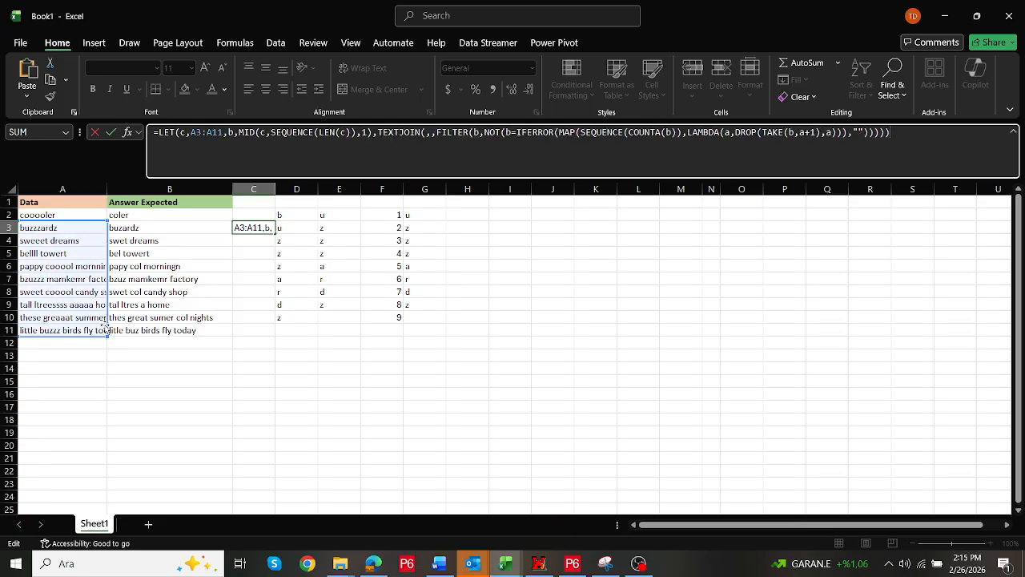
{"action": "key", "text": "ctrl+Return"}
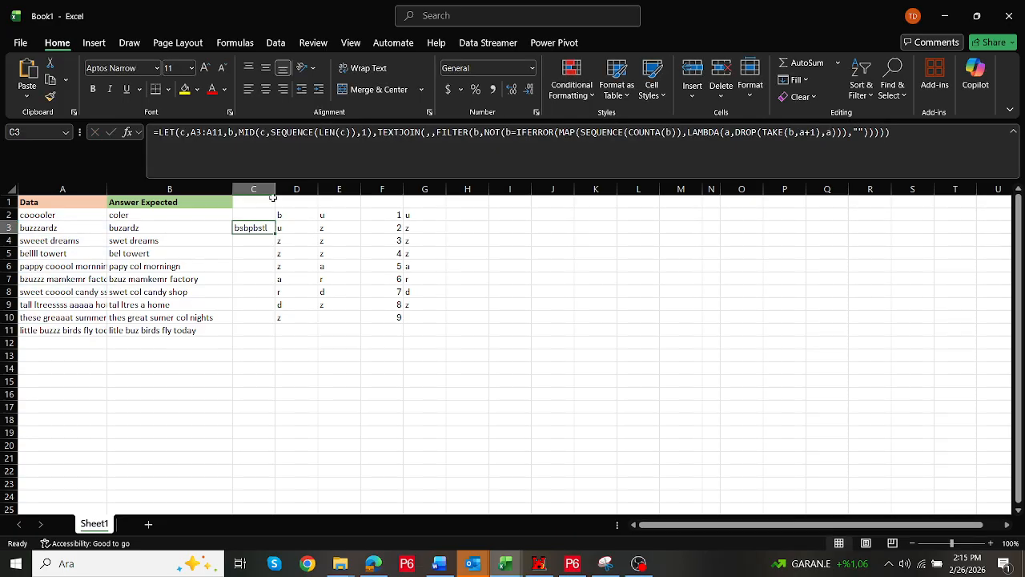
{"action": "left_click_drag", "start_coordinate": [276, 189], "coordinate": [356, 189]}
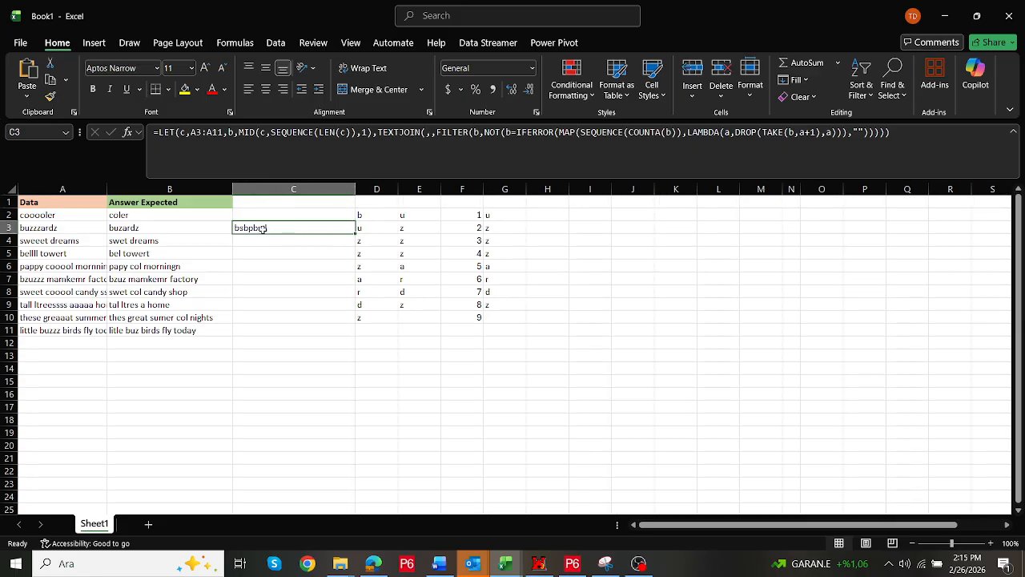
{"action": "key", "text": "ctrl+z"}
{"action": "key", "text": "ctrl+z"}
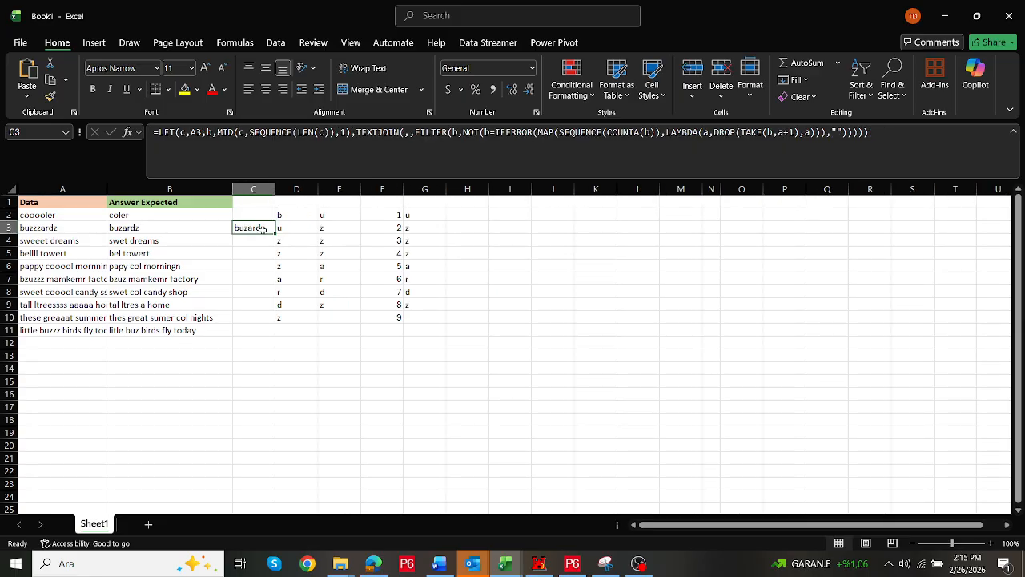
Wrap C3's LET formula in BYROW with A2:A11 as the array
{"action": "left_click", "coordinate": [157, 132]}
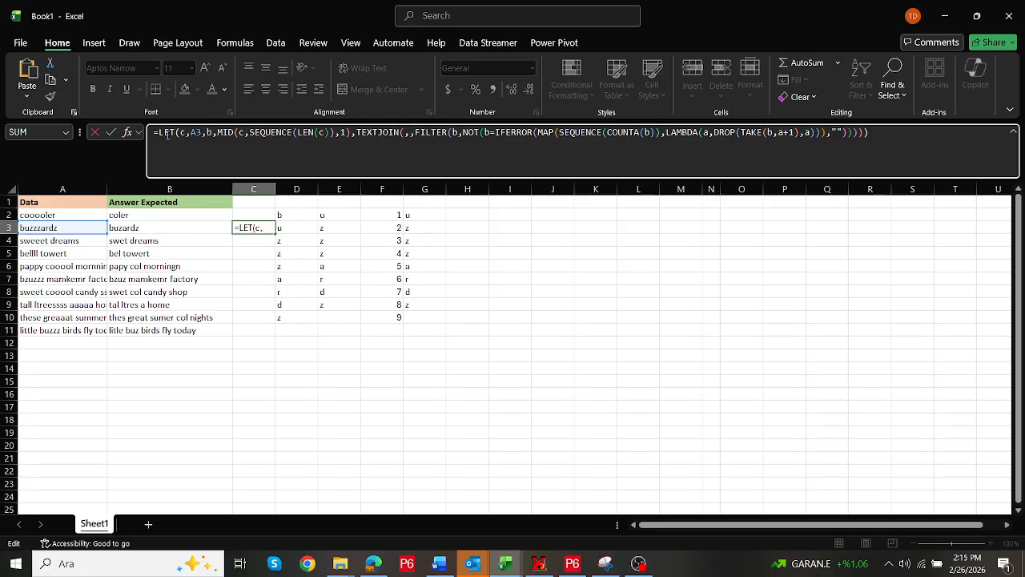
{"action": "type", "text": "map("}
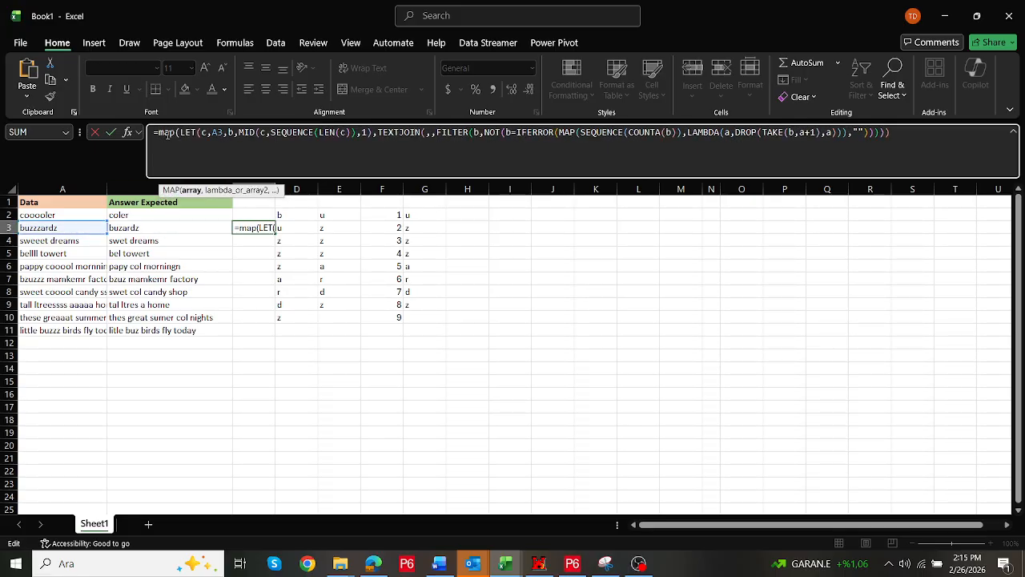
{"action": "key", "text": "BackSpace"}
{"action": "key", "text": "BackSpace"}
{"action": "key", "text": "BackSpace"}
{"action": "key", "text": "BackSpace"}
{"action": "type", "text": "by"}
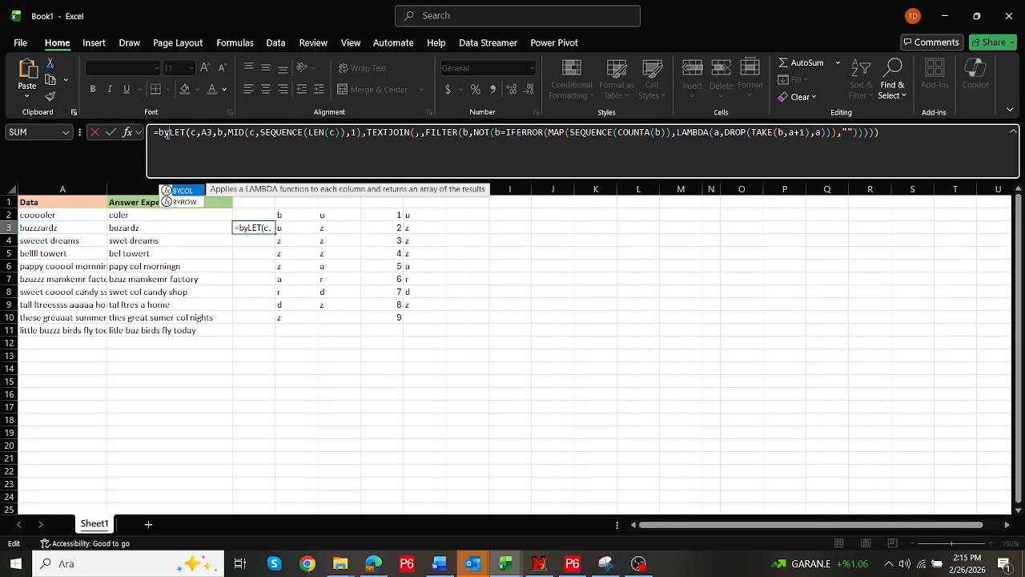
{"action": "type", "text": "row("}
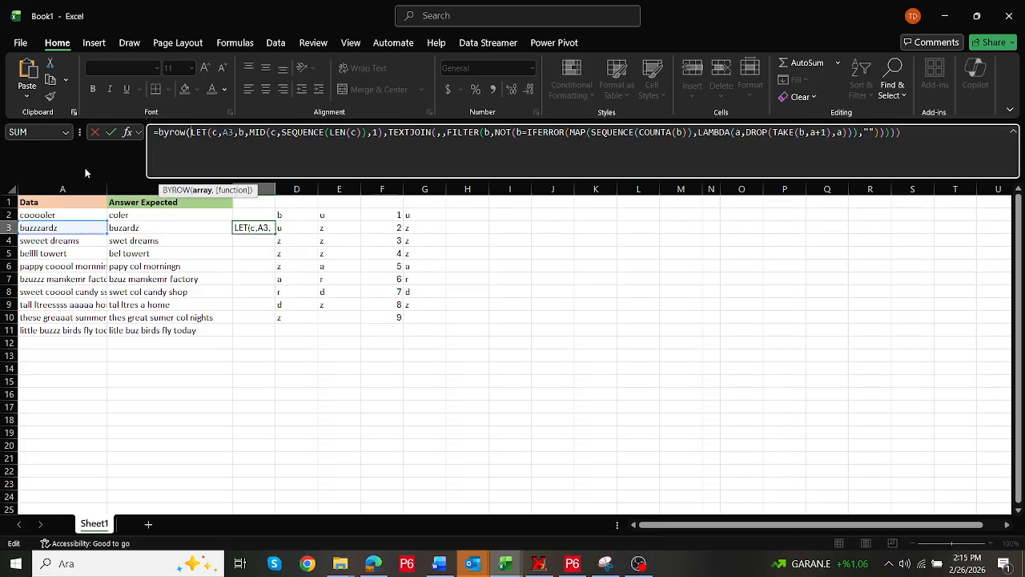
{"action": "left_click_drag", "start_coordinate": [85, 215], "coordinate": [84, 331]}
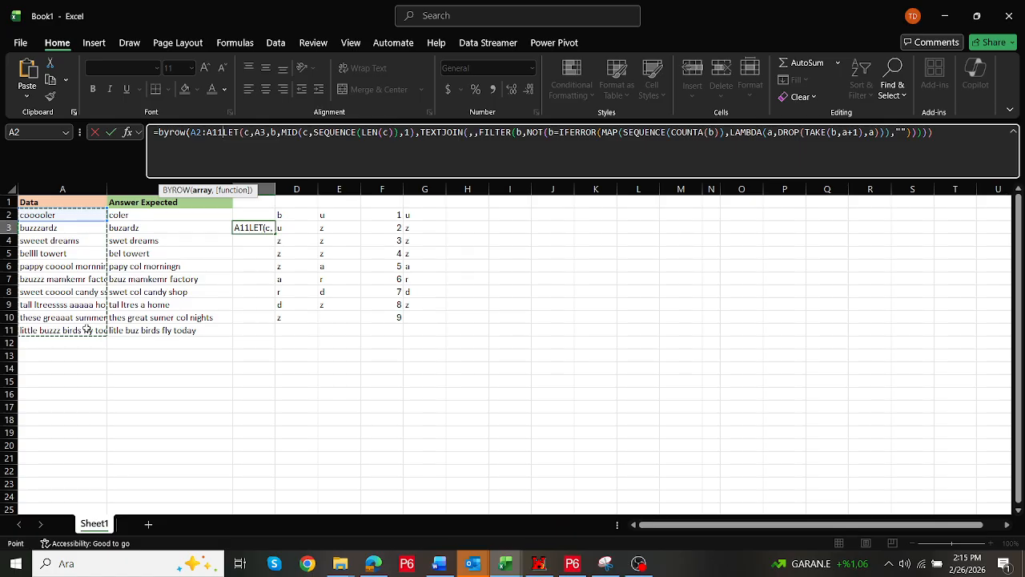
Insert a LAMBDA with parameter d around the LET, set c to d, and close the formula
{"action": "type", "text": ",lambd"}
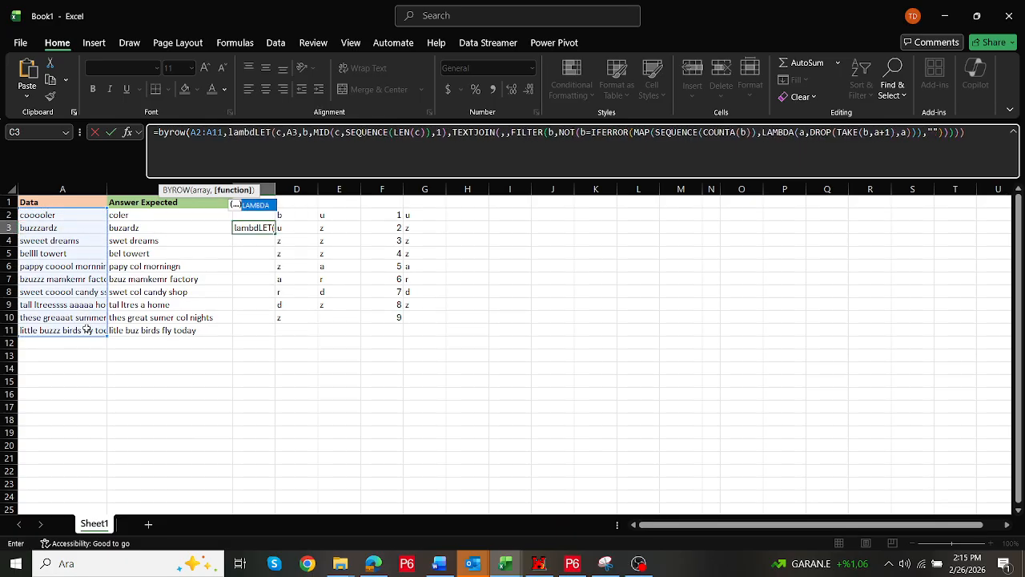
{"action": "type", "text": "a("}
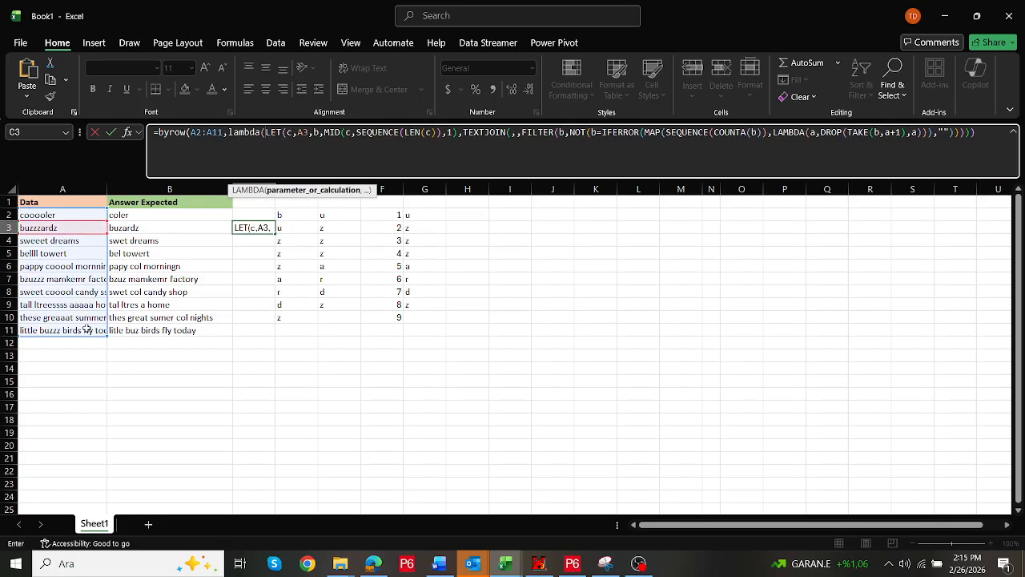
{"action": "type", "text": "d,"}
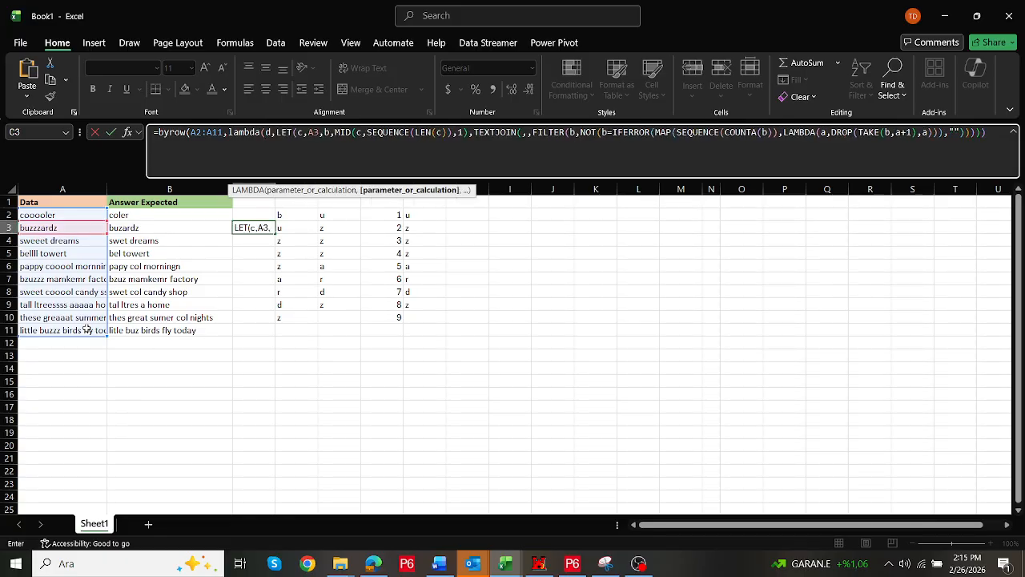
{"action": "double_click", "coordinate": [313, 132]}
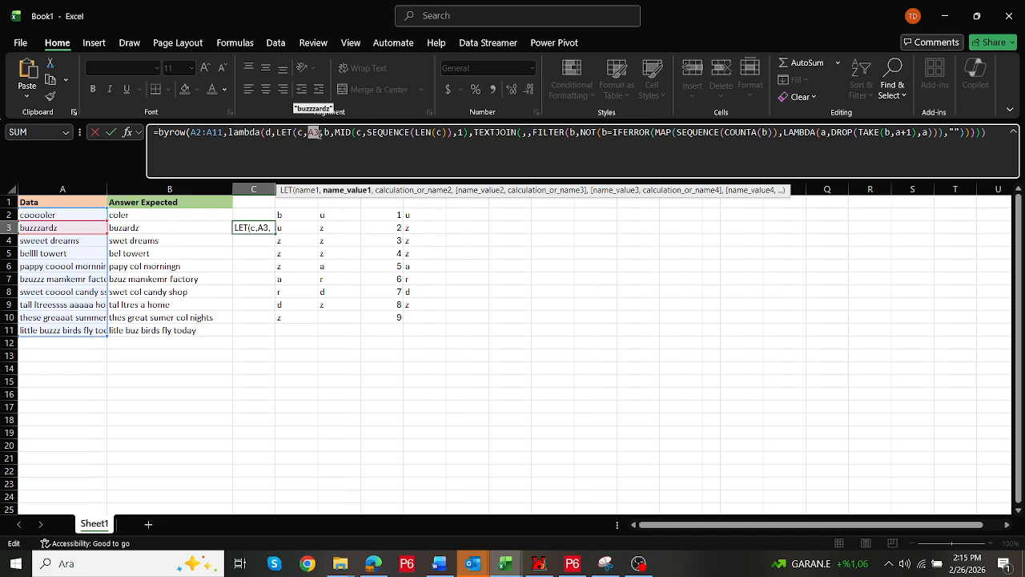
{"action": "type", "text": "d"}
{"action": "left_click", "coordinate": [992, 131]}
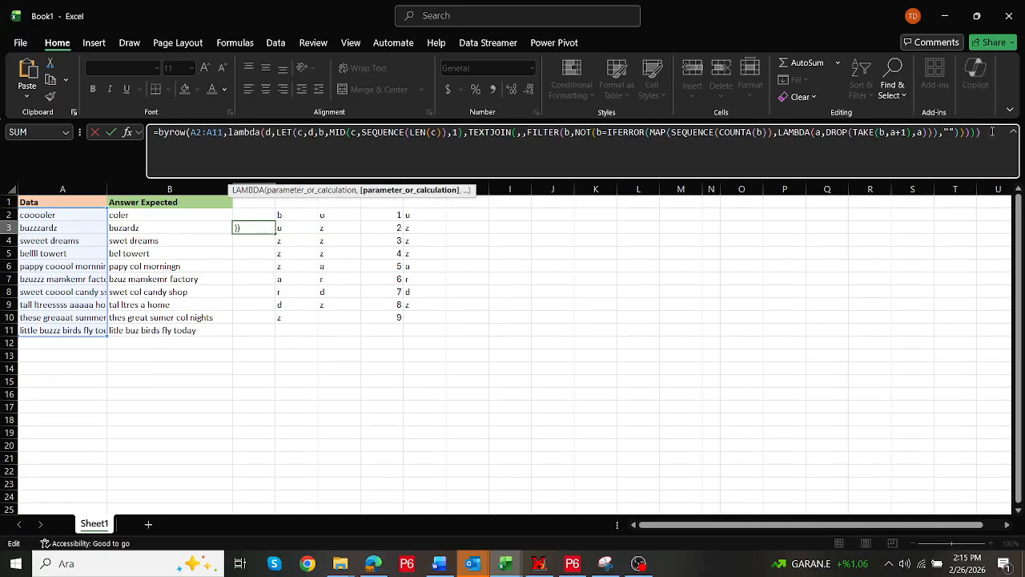
{"action": "type", "text": ")"}
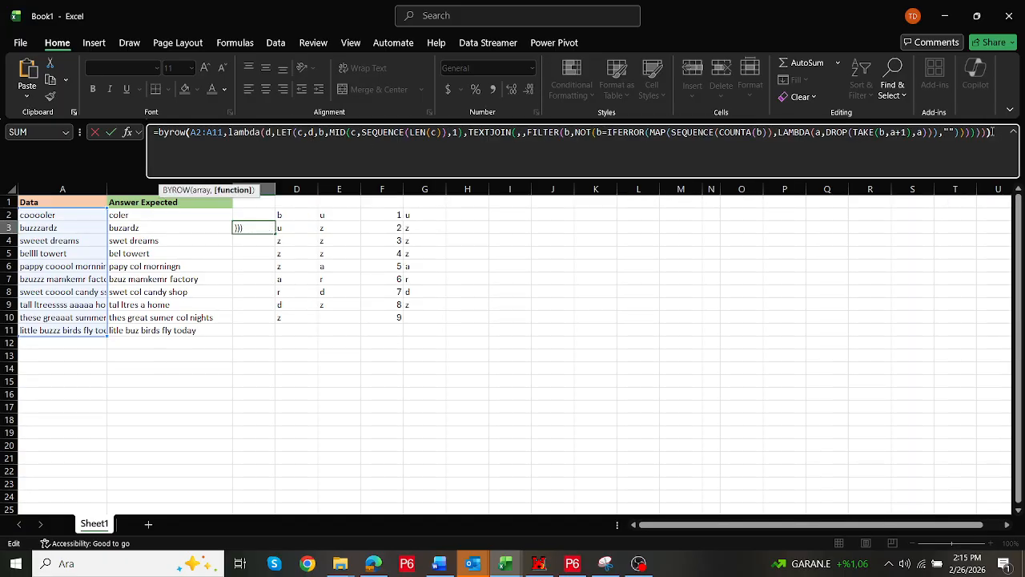
{"action": "key", "text": "ctrl+Return"}
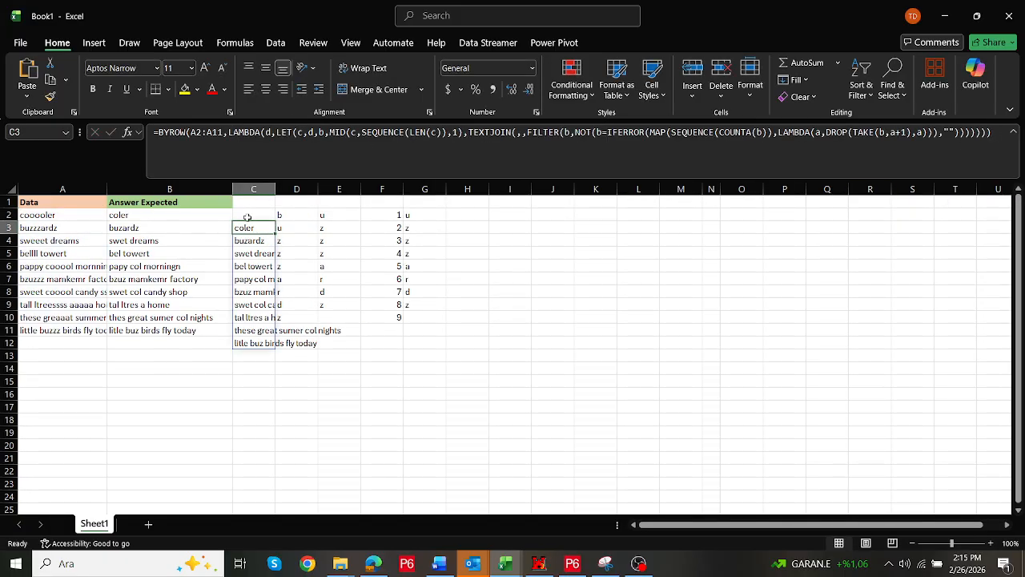
Move the BYROW formula up to C2 and insert four empty columns at D:G before the helper data
{"action": "left_click_drag", "start_coordinate": [247, 224], "coordinate": [248, 215]}
{"action": "left_click_drag", "start_coordinate": [297, 189], "coordinate": [425, 189]}
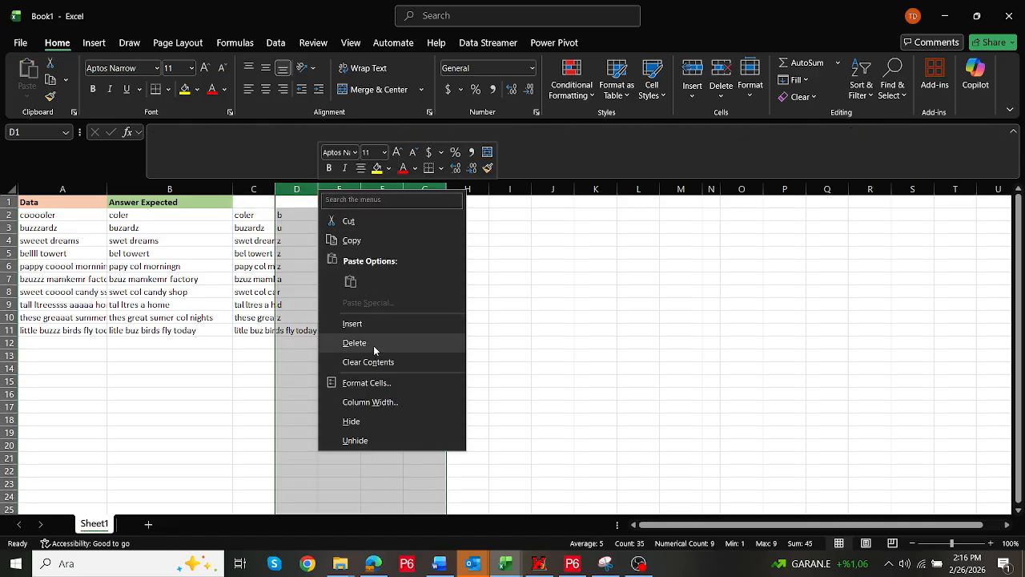
{"action": "left_click", "coordinate": [353, 324]}
In E2, compare the expected answers B2:B11 against the C2# results with an equality formula
{"action": "left_click", "coordinate": [333, 216]}
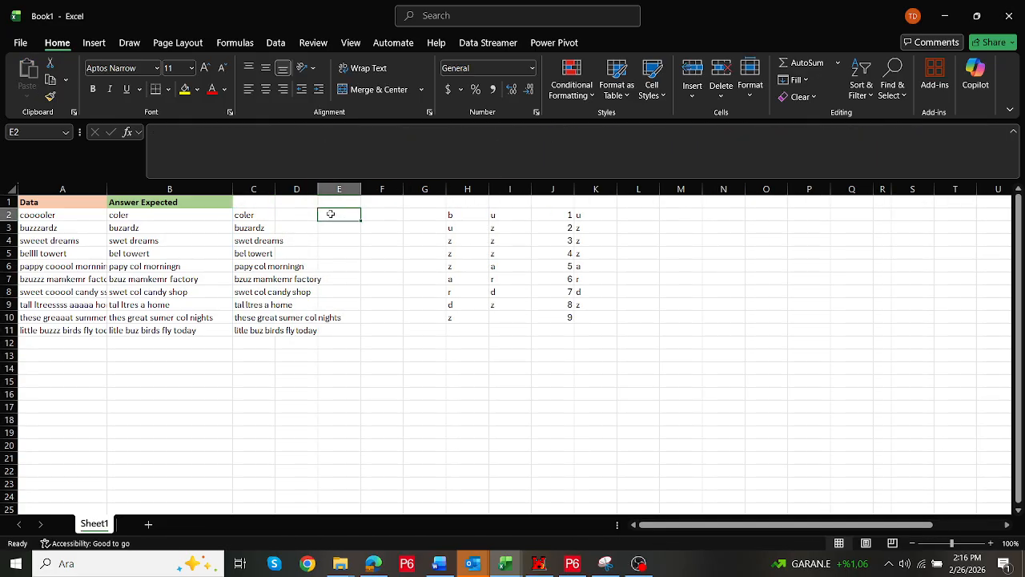
{"action": "type", "text": "="}
{"action": "left_click_drag", "start_coordinate": [173, 216], "coordinate": [171, 331]}
{"action": "type", "text": "="}
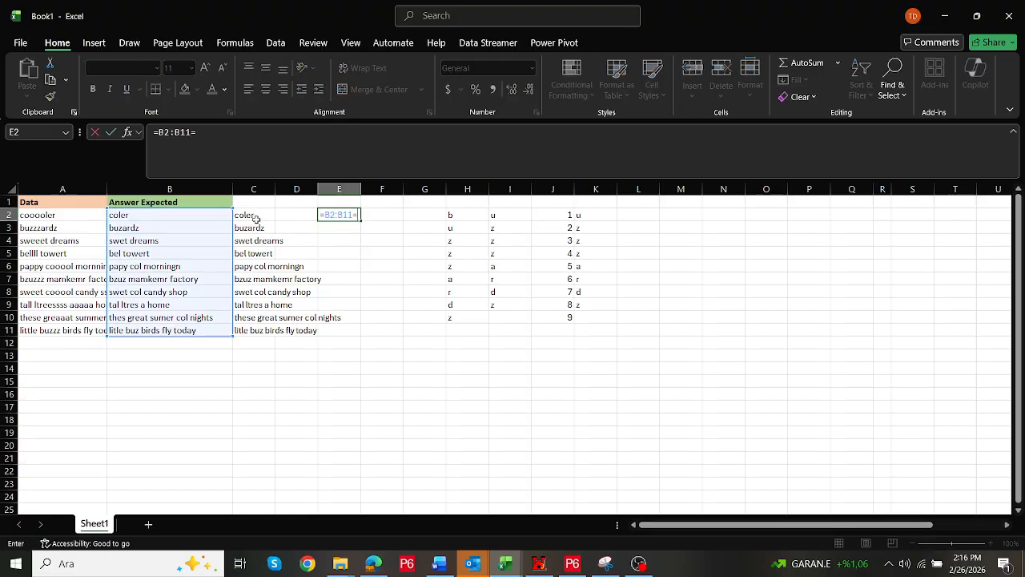
{"action": "left_click_drag", "start_coordinate": [256, 217], "coordinate": [263, 329]}
{"action": "key", "text": "Return"}
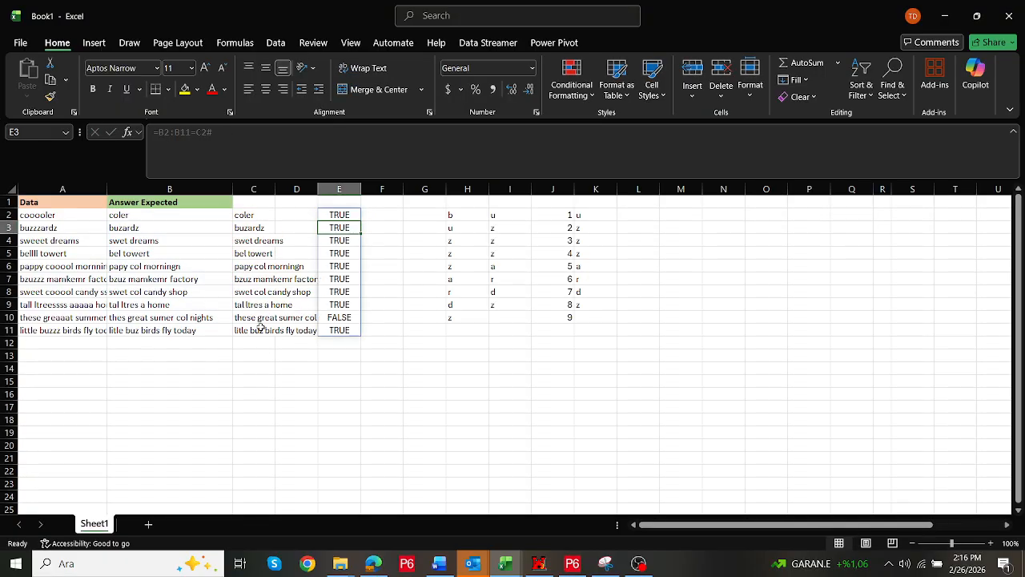
Examine the comparison results, checking row 10's expected answer against its formula result and the BYROW formula in C2
{"action": "left_click", "coordinate": [339, 272]}
{"action": "key", "text": "Down"}
{"action": "key", "text": "Down"}
{"action": "key", "text": "Down"}
{"action": "key", "text": "Down"}
{"action": "key", "text": "Down"}
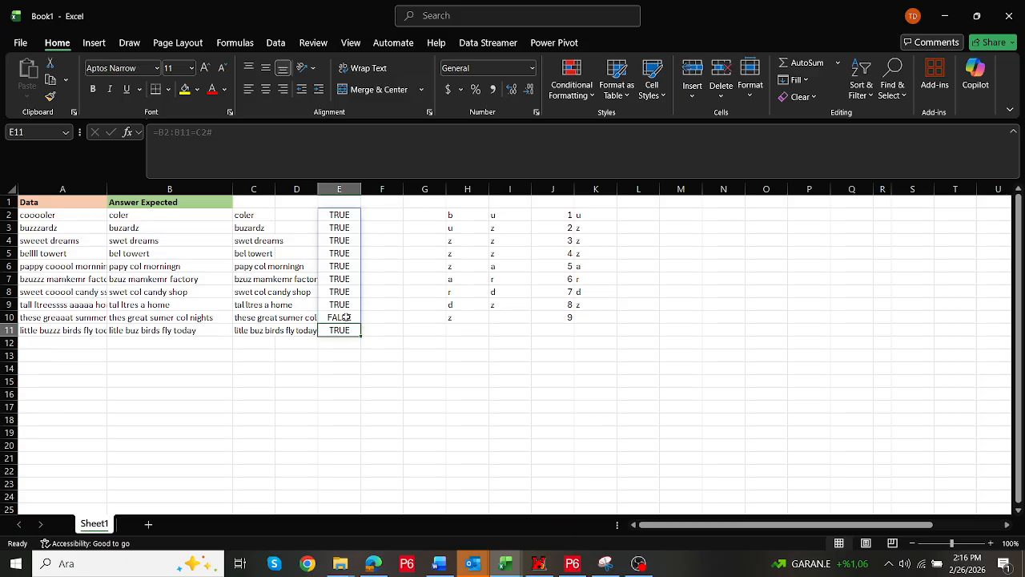
{"action": "left_click_drag", "start_coordinate": [344, 318], "coordinate": [40, 319]}
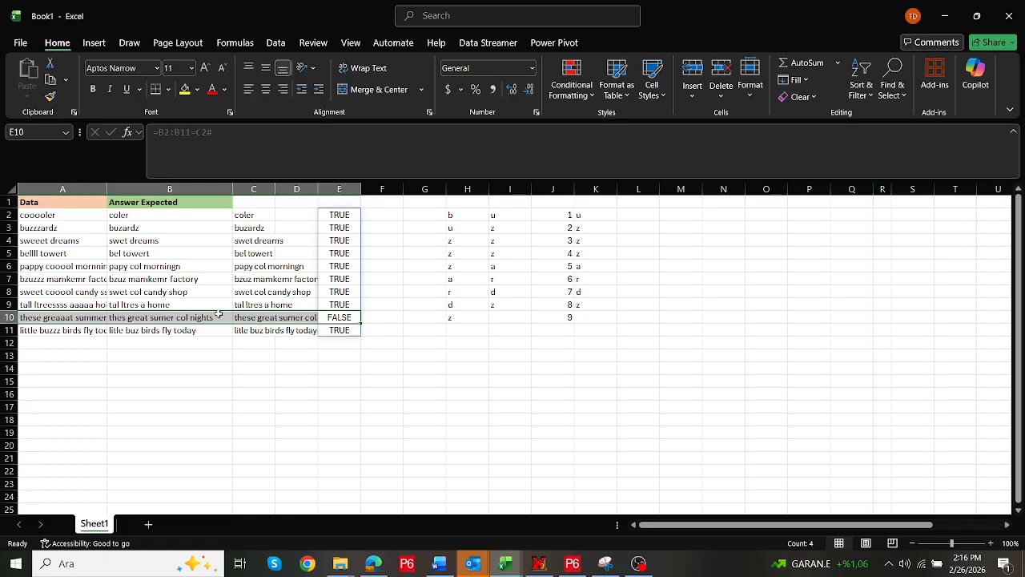
{"action": "left_click", "coordinate": [126, 318]}
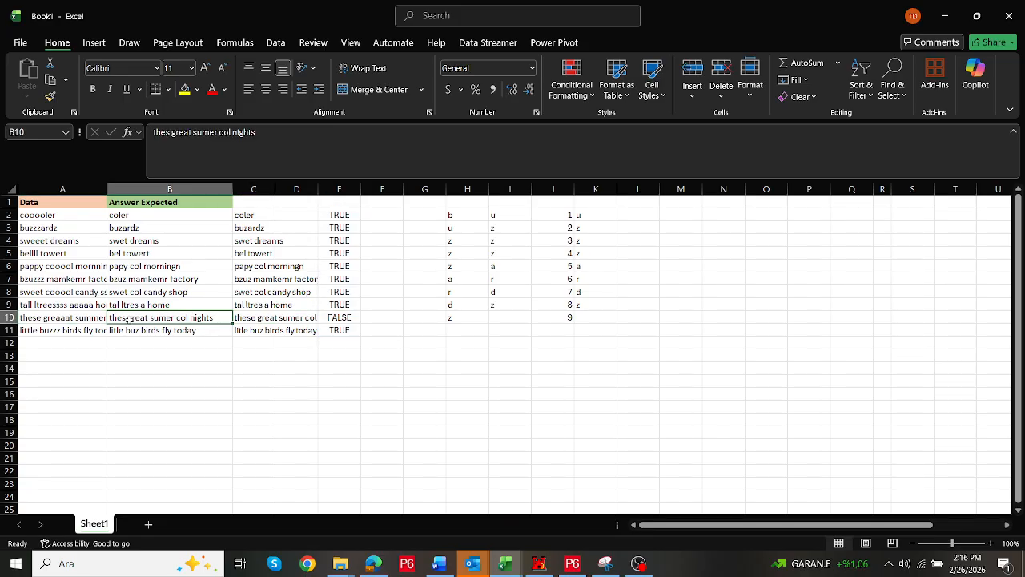
{"action": "left_click", "coordinate": [255, 319]}
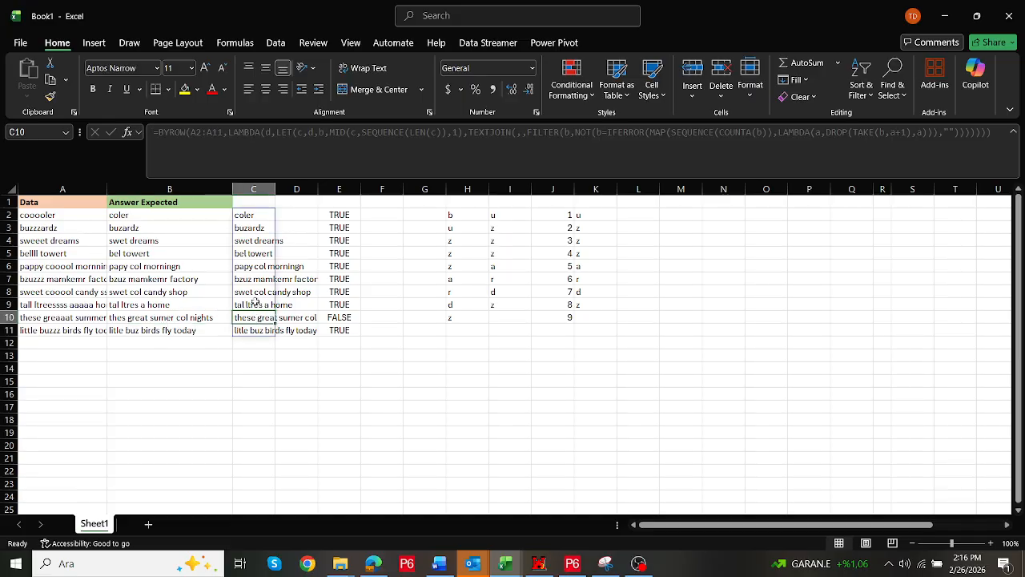
{"action": "left_click", "coordinate": [255, 217]}
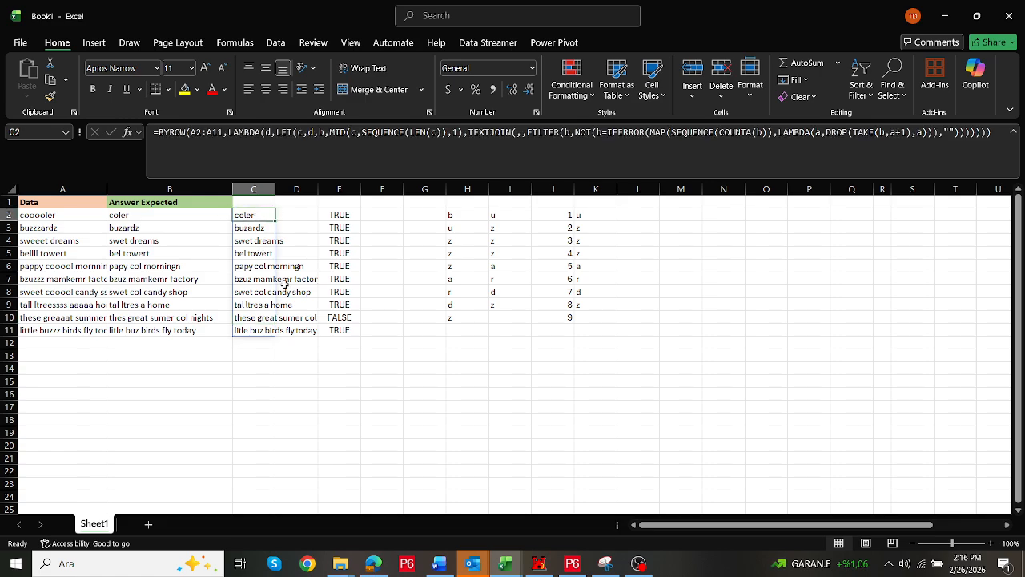
Switch to the browser to reread the challenge post and return to the Excel workbook
{"action": "key", "text": "alt+Tab"}
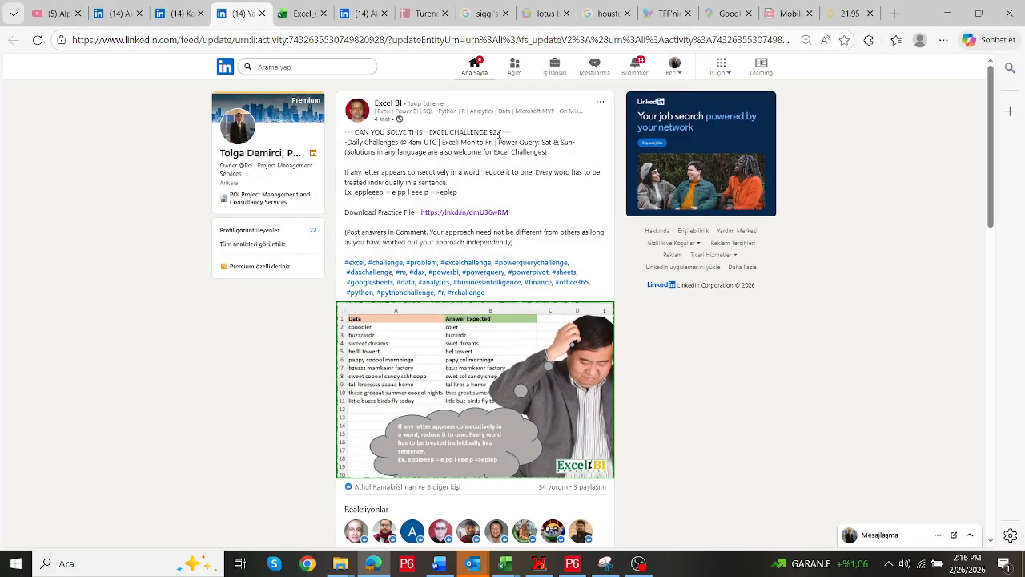
{"action": "key", "text": "alt+Tab"}
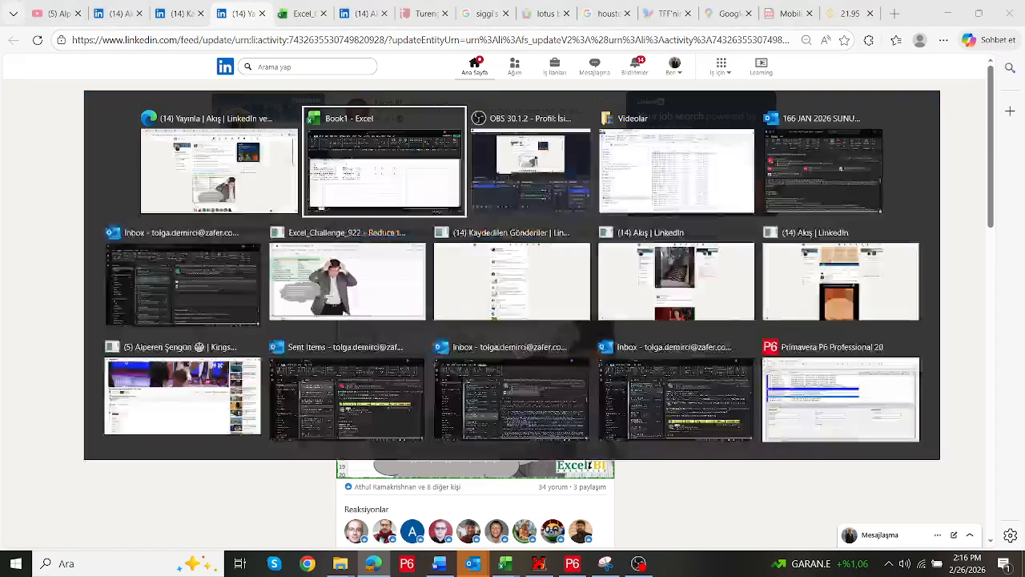
{"action": "left_click", "coordinate": [437, 383]}
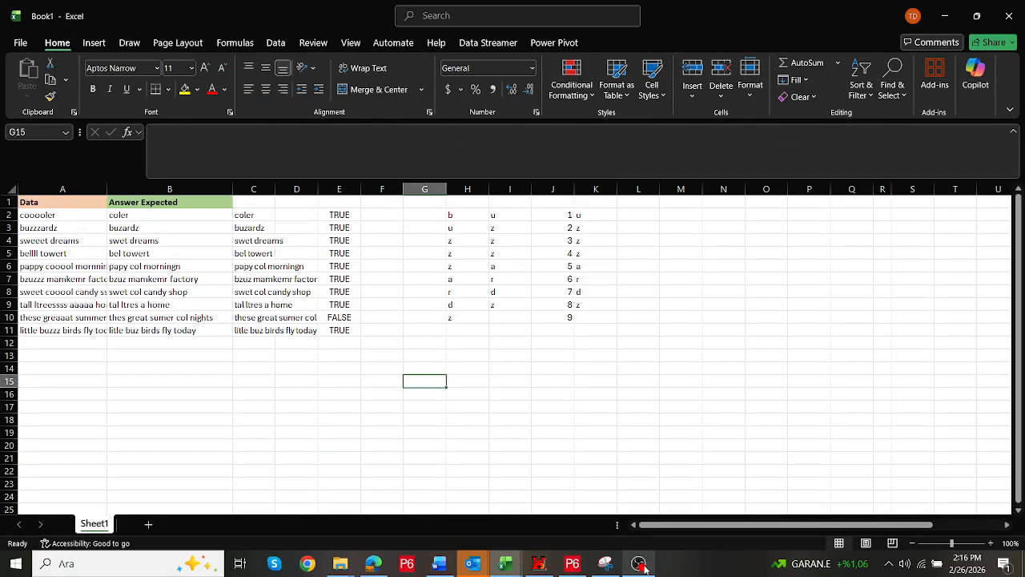